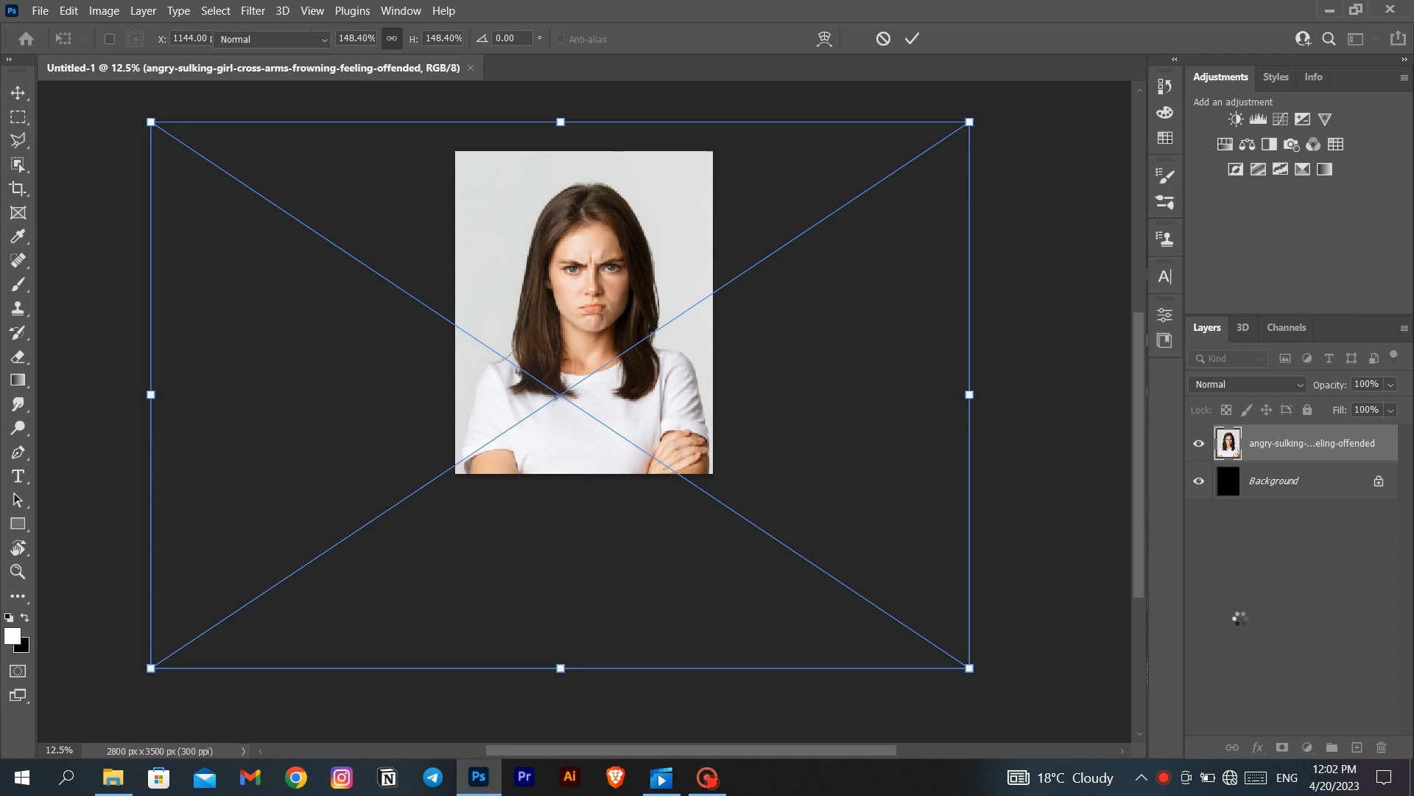
Commit the placed portrait's scaling and open the Camera Raw Filter on the portrait layer
{"action": "key", "text": "Return"}
{"action": "key", "text": "ctrl+0"}
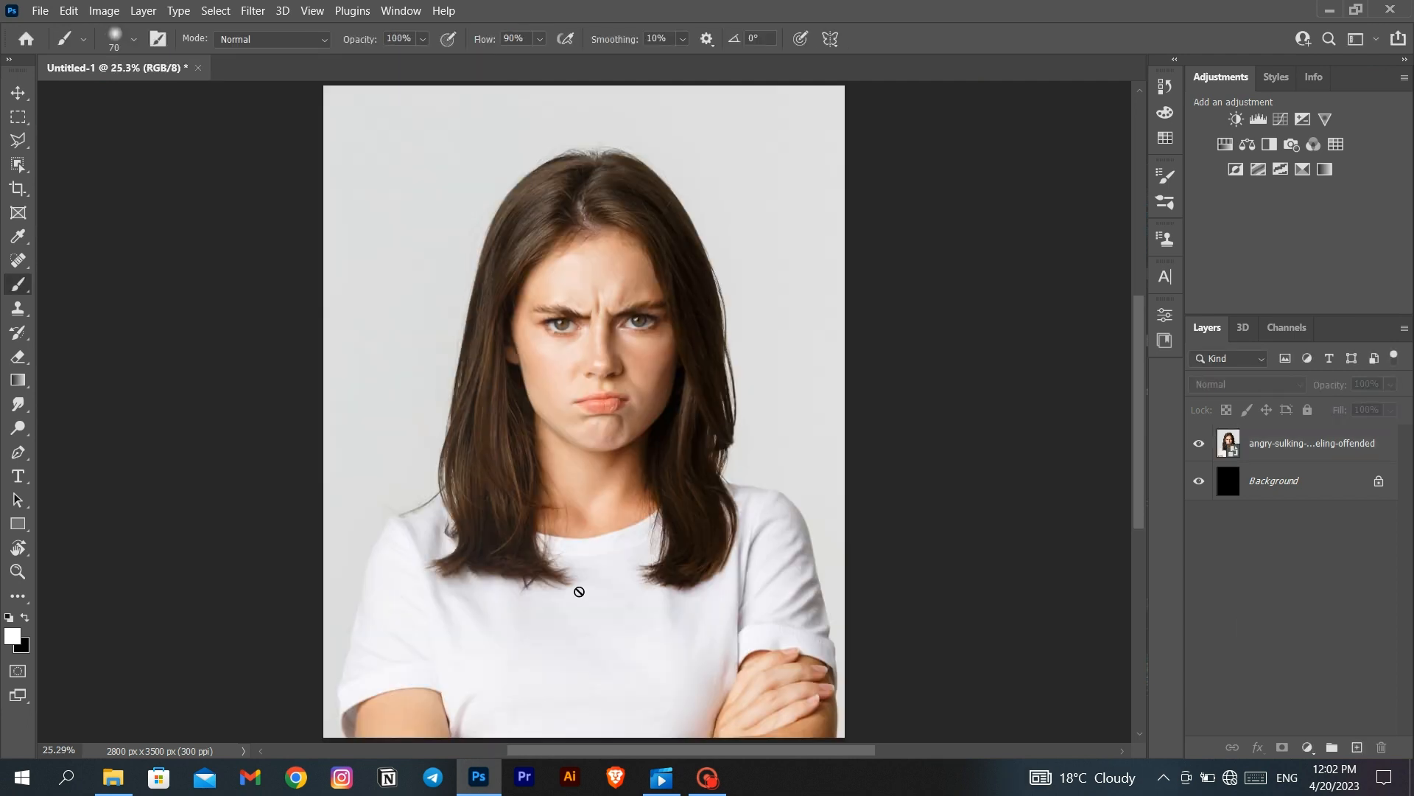
{"action": "left_click", "coordinate": [1252, 443]}
{"action": "left_click", "coordinate": [252, 10]}
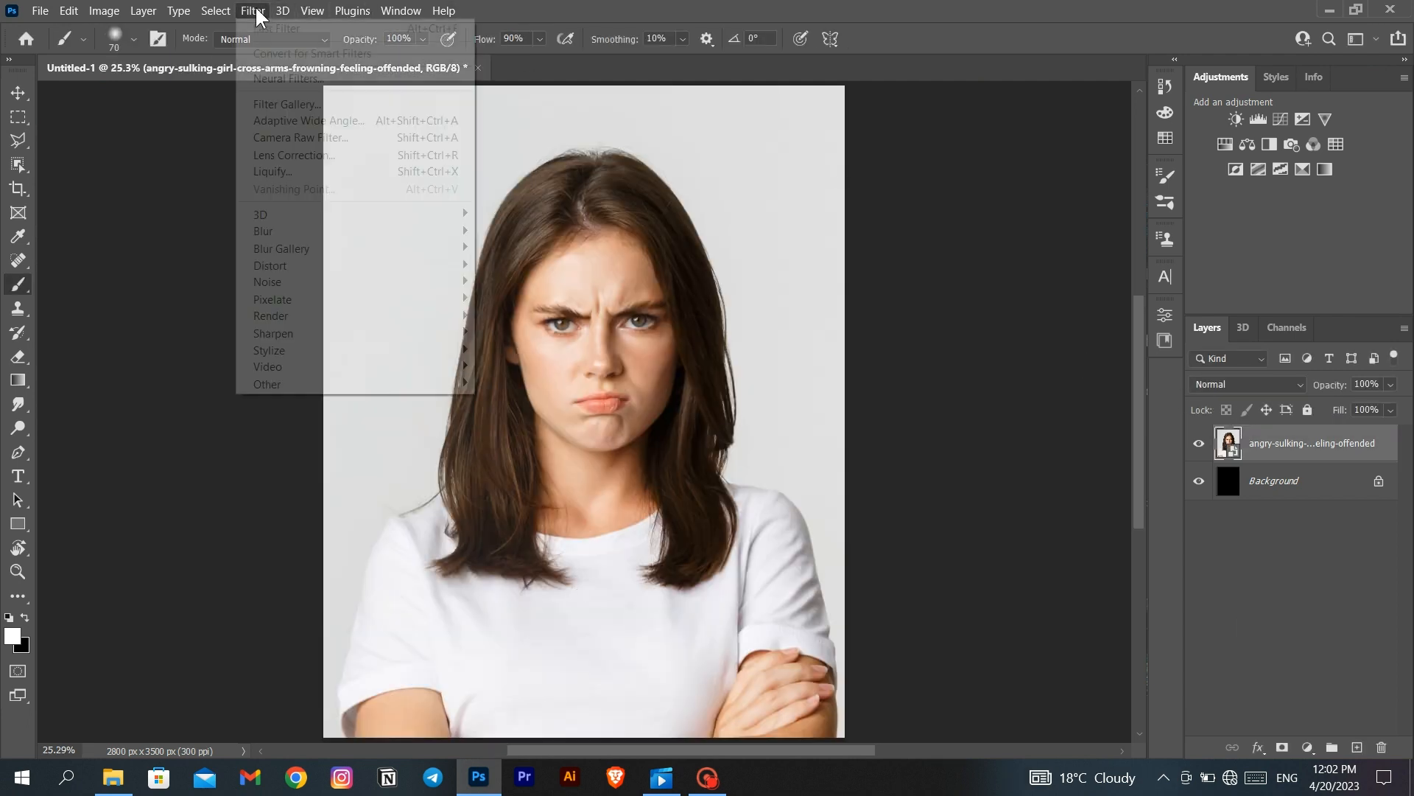
{"action": "left_click", "coordinate": [312, 138]}
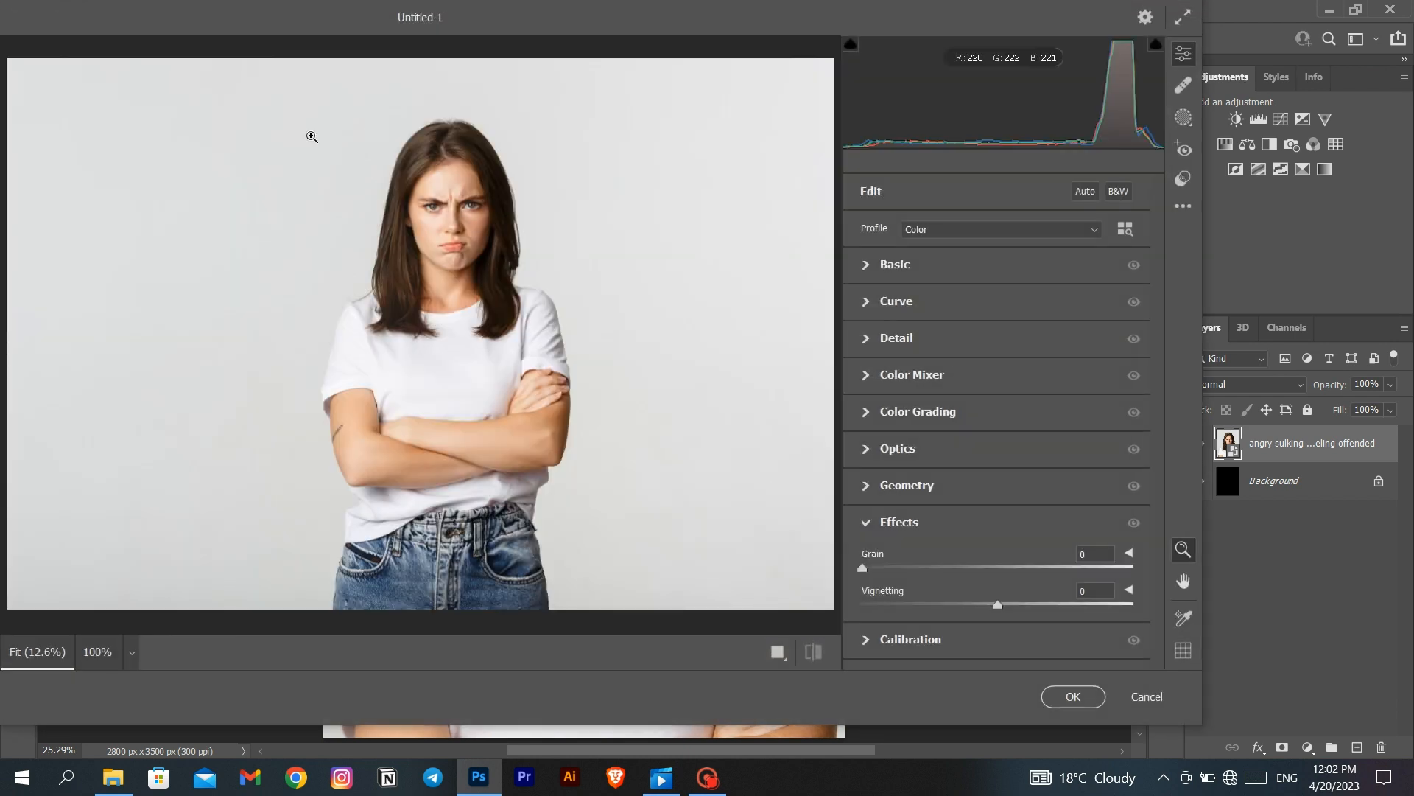
Set the basic adjustments to contrast +11, texture +81, clarity +6 and dehaze 0
{"action": "left_click", "coordinate": [874, 268]}
{"action": "left_click_drag", "start_coordinate": [989, 360], "coordinate": [1026, 366]}
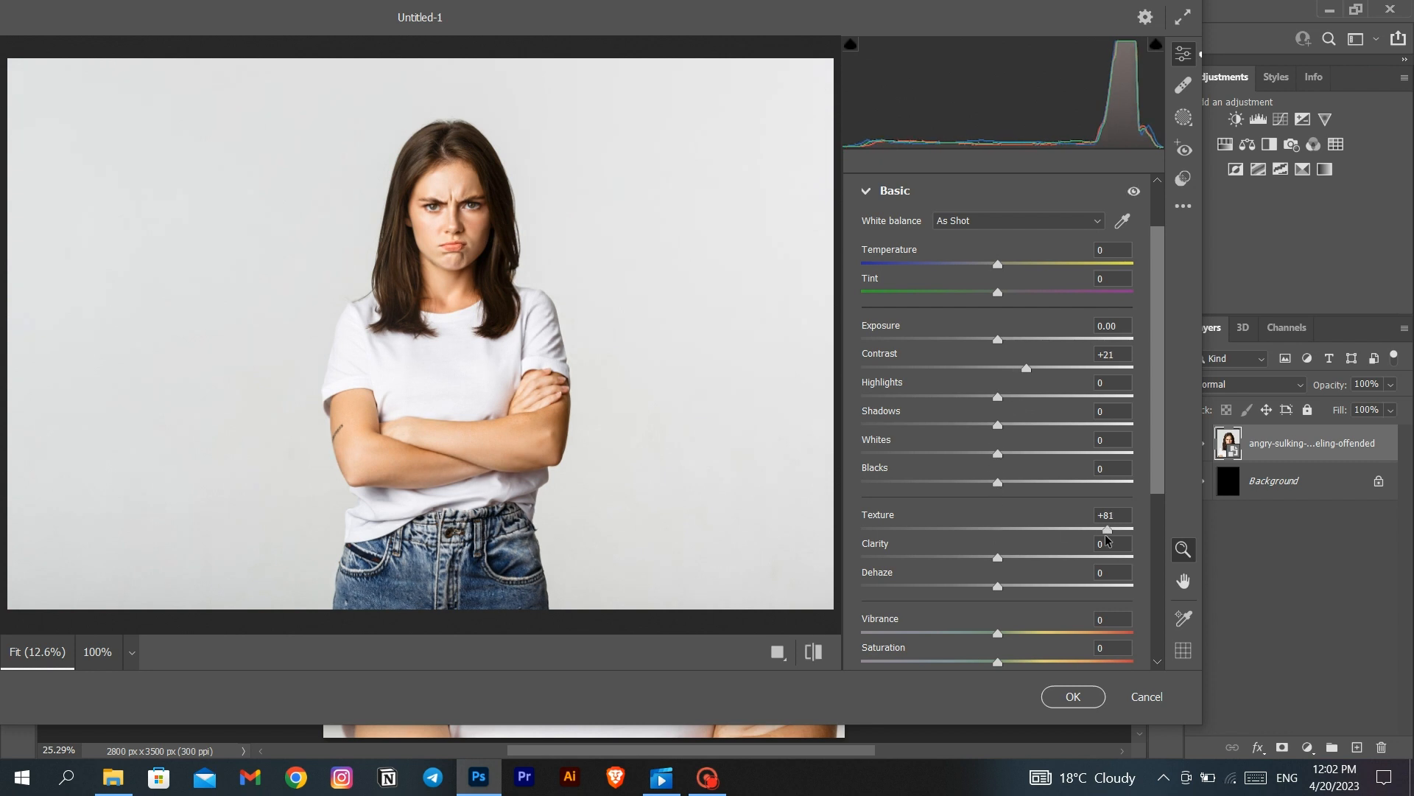
{"action": "mouse_move", "coordinate": [997, 558]}
{"action": "left_mouse_down"}
{"action": "mouse_move", "coordinate": [1058, 554]}
{"action": "mouse_move", "coordinate": [1008, 566]}
{"action": "left_mouse_up"}
{"action": "type", "text": "0"}
{"action": "scroll", "coordinate": [985, 559], "scroll_direction": "down", "scroll_amount": 1}
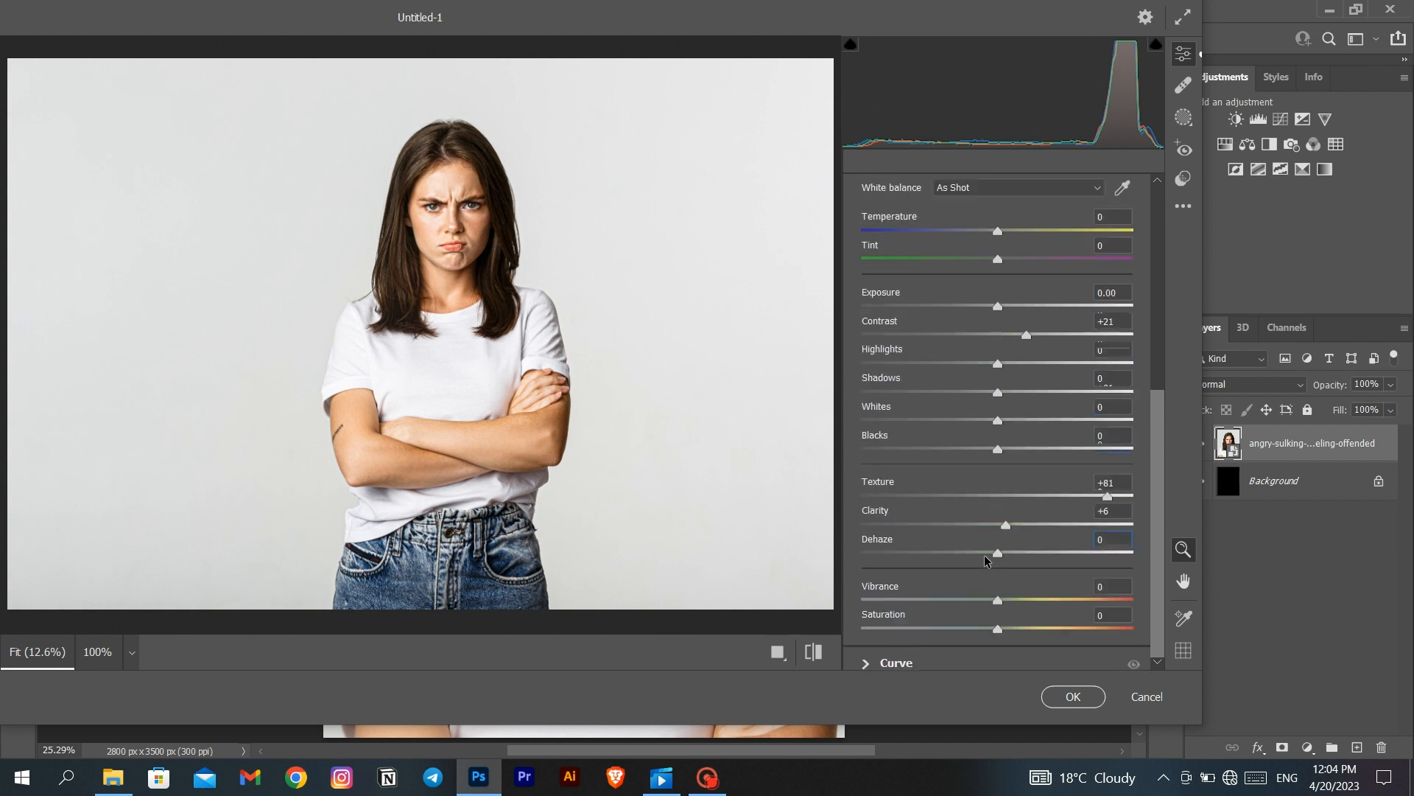
{"action": "scroll", "coordinate": [985, 560], "scroll_direction": "up", "scroll_amount": 3}
{"action": "left_click_drag", "start_coordinate": [1034, 445], "coordinate": [1016, 442]}
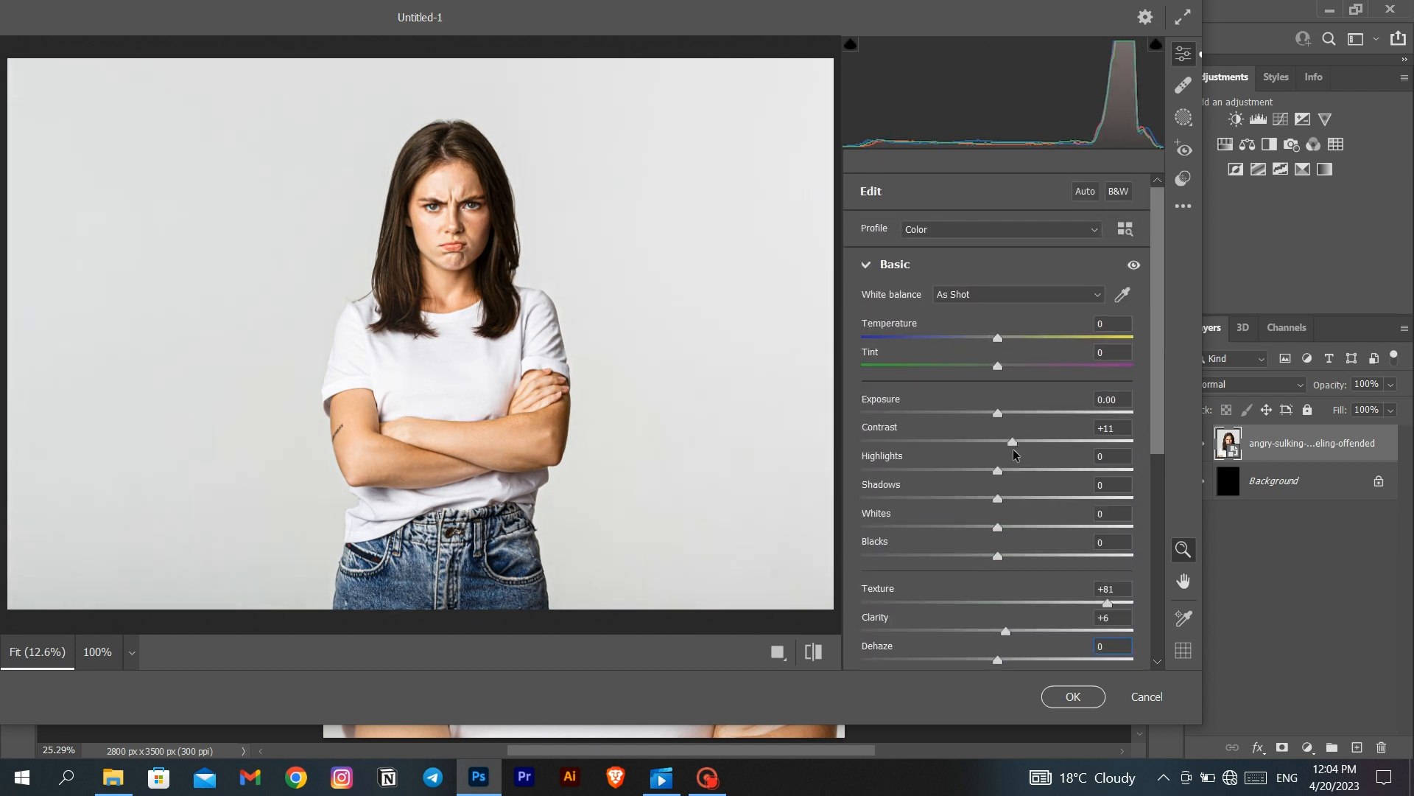
{"action": "scroll", "coordinate": [875, 377], "scroll_direction": "down", "scroll_amount": 5}
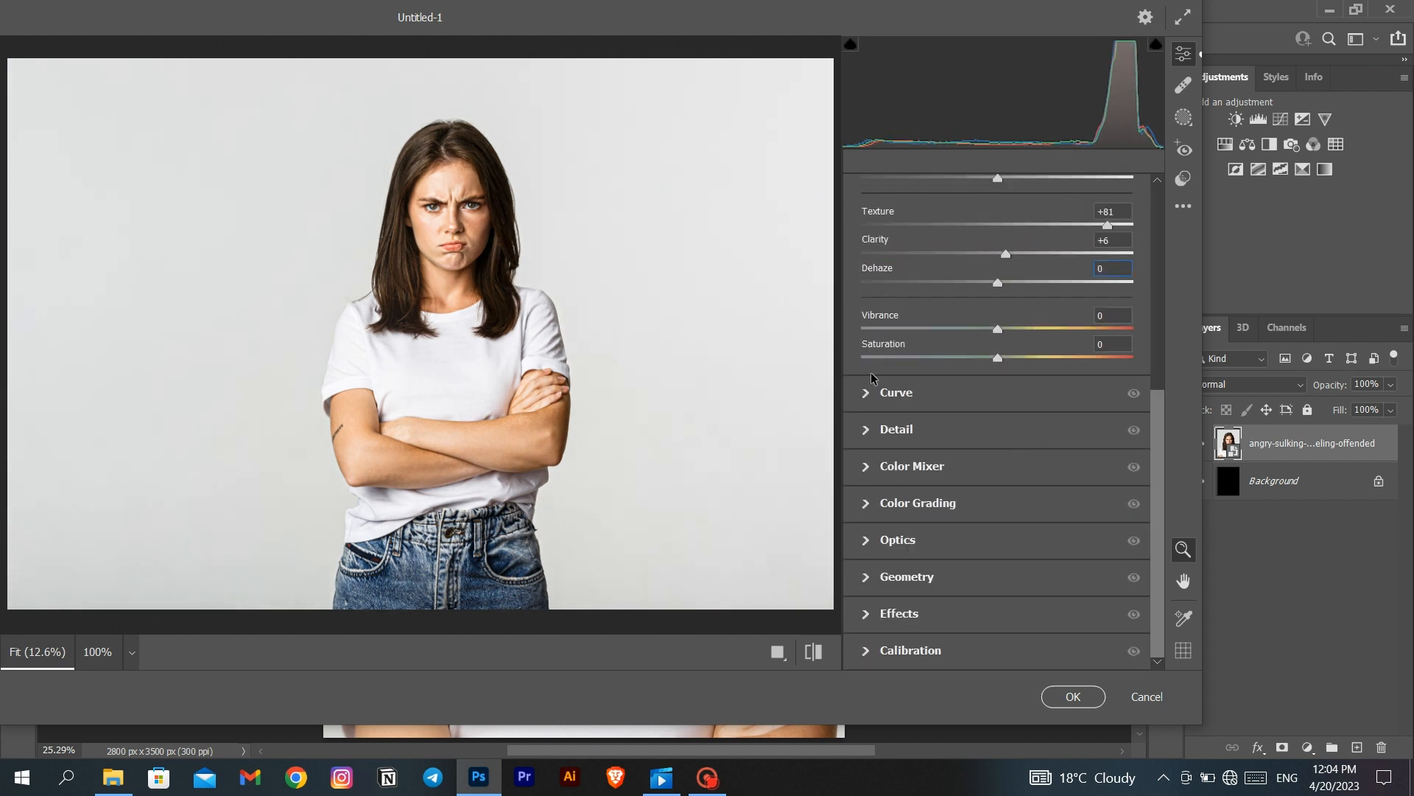
{"action": "scroll", "coordinate": [875, 377], "scroll_direction": "up", "scroll_amount": 5}
Set the grain effect to 11 and apply the Camera Raw adjustments to the portrait
{"action": "left_click", "coordinate": [868, 266]}
{"action": "left_click", "coordinate": [865, 523]}
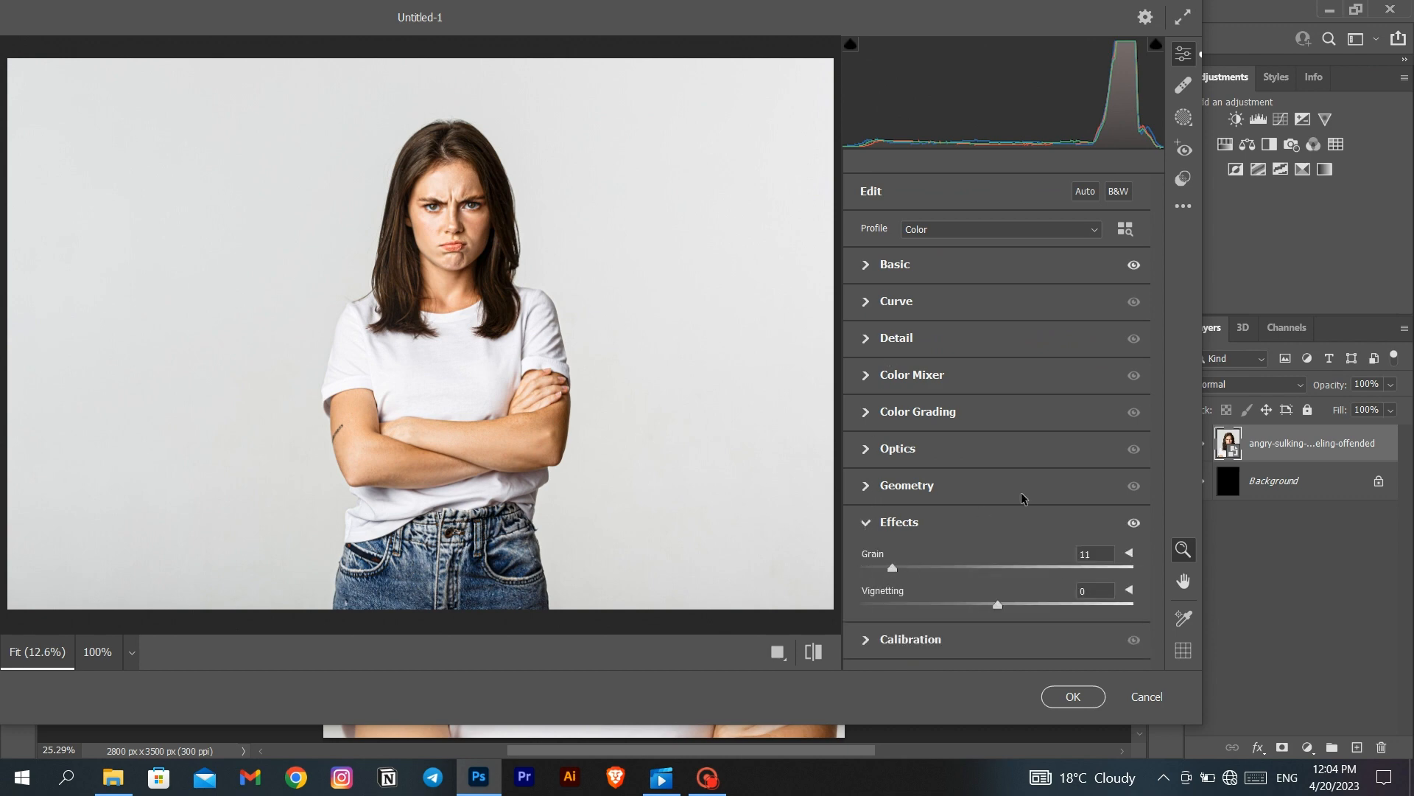
{"action": "left_click", "coordinate": [1082, 698]}
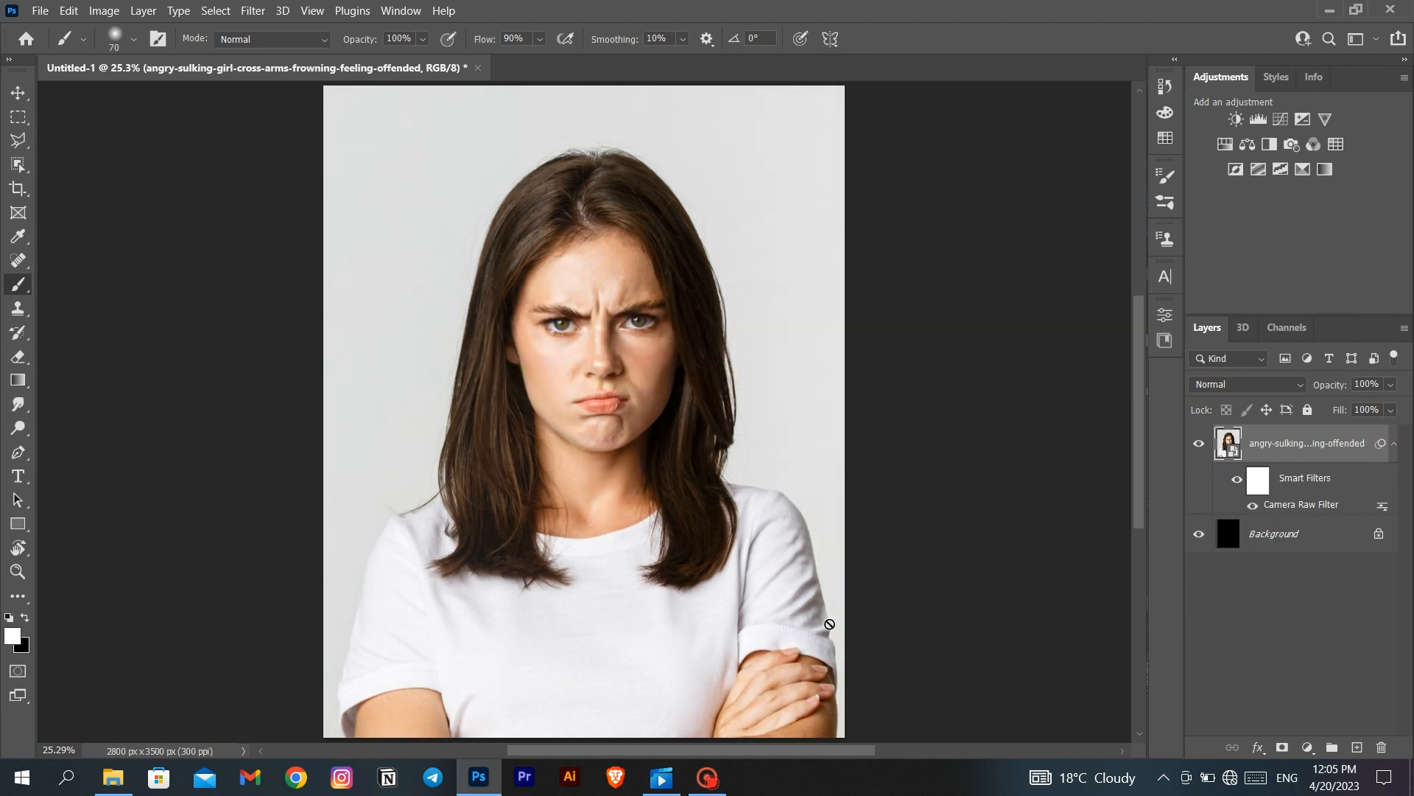
Apply Smart Sharpen to the portrait with an amount of about 310%, radius 2.3 px and 10% noise reduction
{"action": "left_click", "coordinate": [251, 10]}
{"action": "mouse_move", "coordinate": [336, 335]}
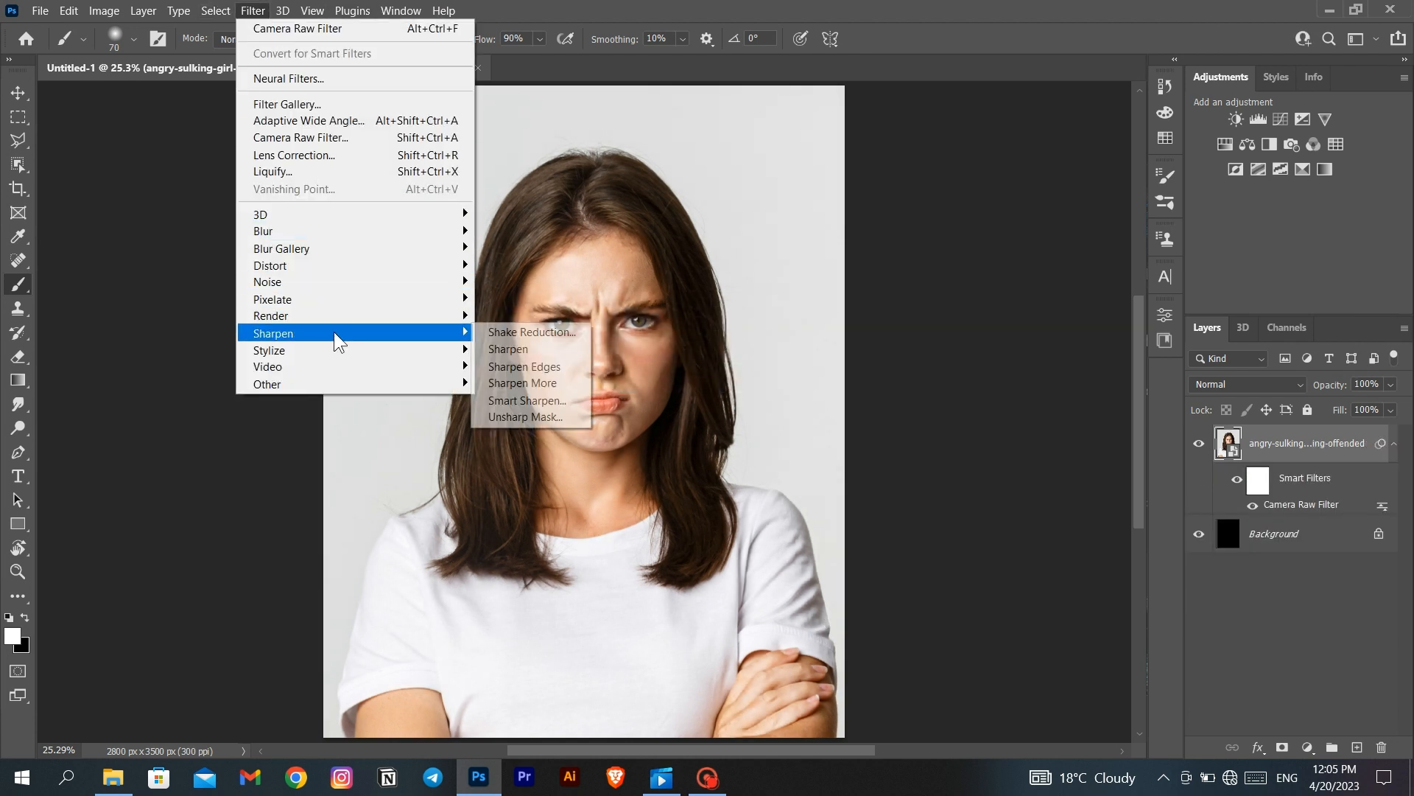
{"action": "left_click", "coordinate": [525, 401]}
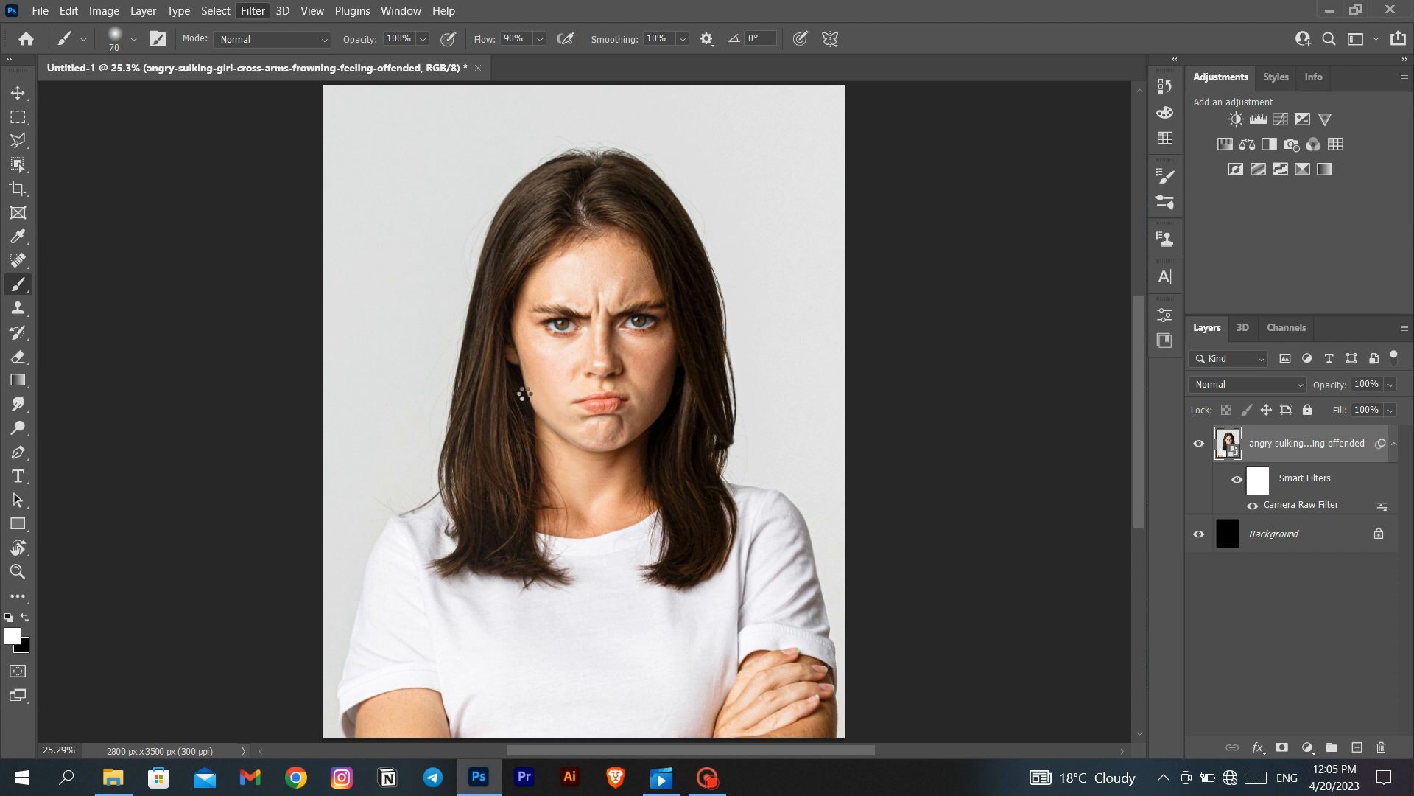
{"action": "left_click", "coordinate": [572, 359]}
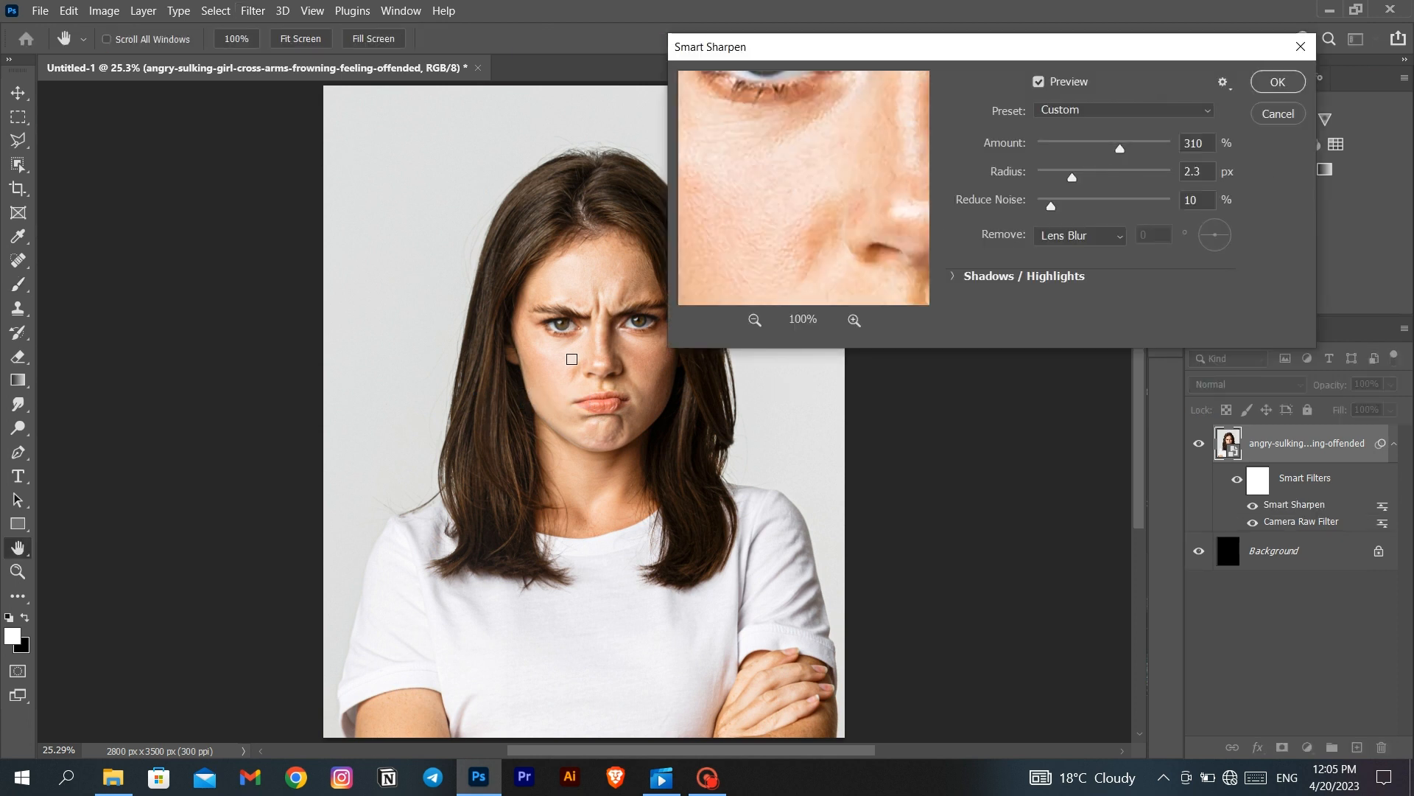
{"action": "left_click", "coordinate": [559, 267]}
{"action": "mouse_move", "coordinate": [1120, 148]}
{"action": "left_mouse_down"}
{"action": "mouse_move", "coordinate": [1134, 144]}
{"action": "mouse_move", "coordinate": [1084, 175]}
{"action": "mouse_move", "coordinate": [1111, 204]}
{"action": "mouse_move", "coordinate": [1054, 205]}
{"action": "mouse_move", "coordinate": [1121, 146]}
{"action": "left_mouse_up"}
{"action": "left_click", "coordinate": [1266, 78]}
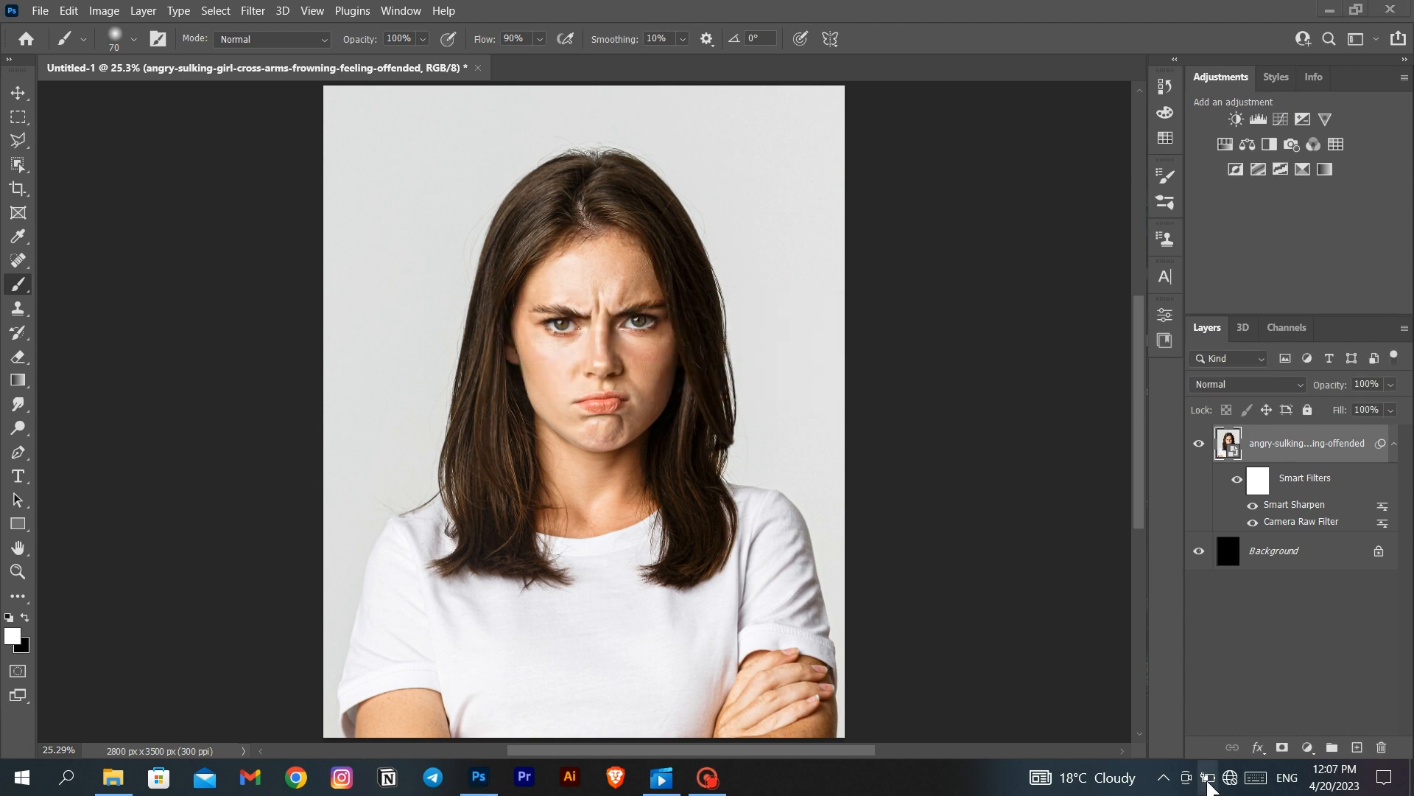
Convert the portrait layer so that its Camera Raw and Smart Sharpen filters are baked into it
{"action": "scroll", "coordinate": [627, 429], "scroll_direction": "up", "scroll_amount": 6}
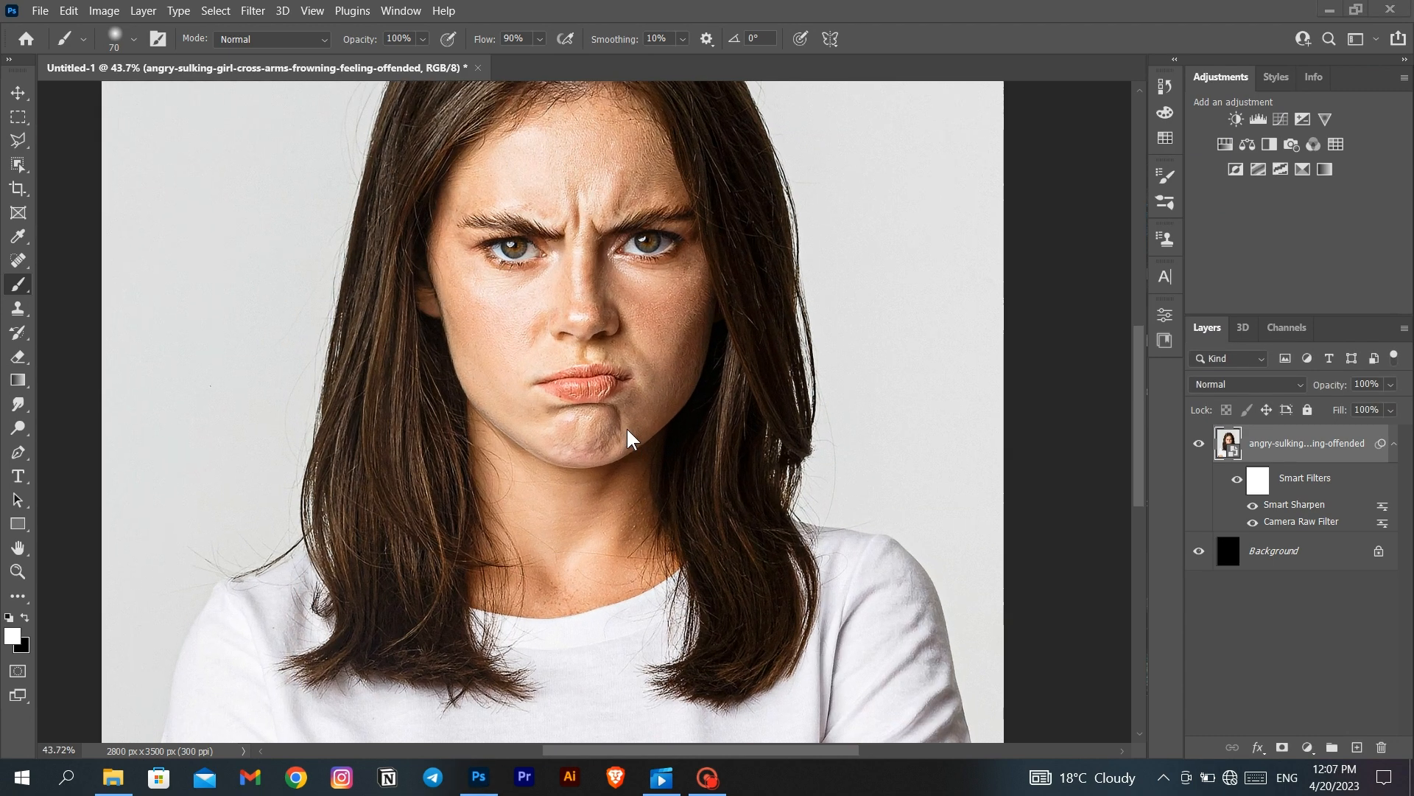
{"action": "scroll", "coordinate": [626, 428], "scroll_direction": "up", "scroll_amount": 5}
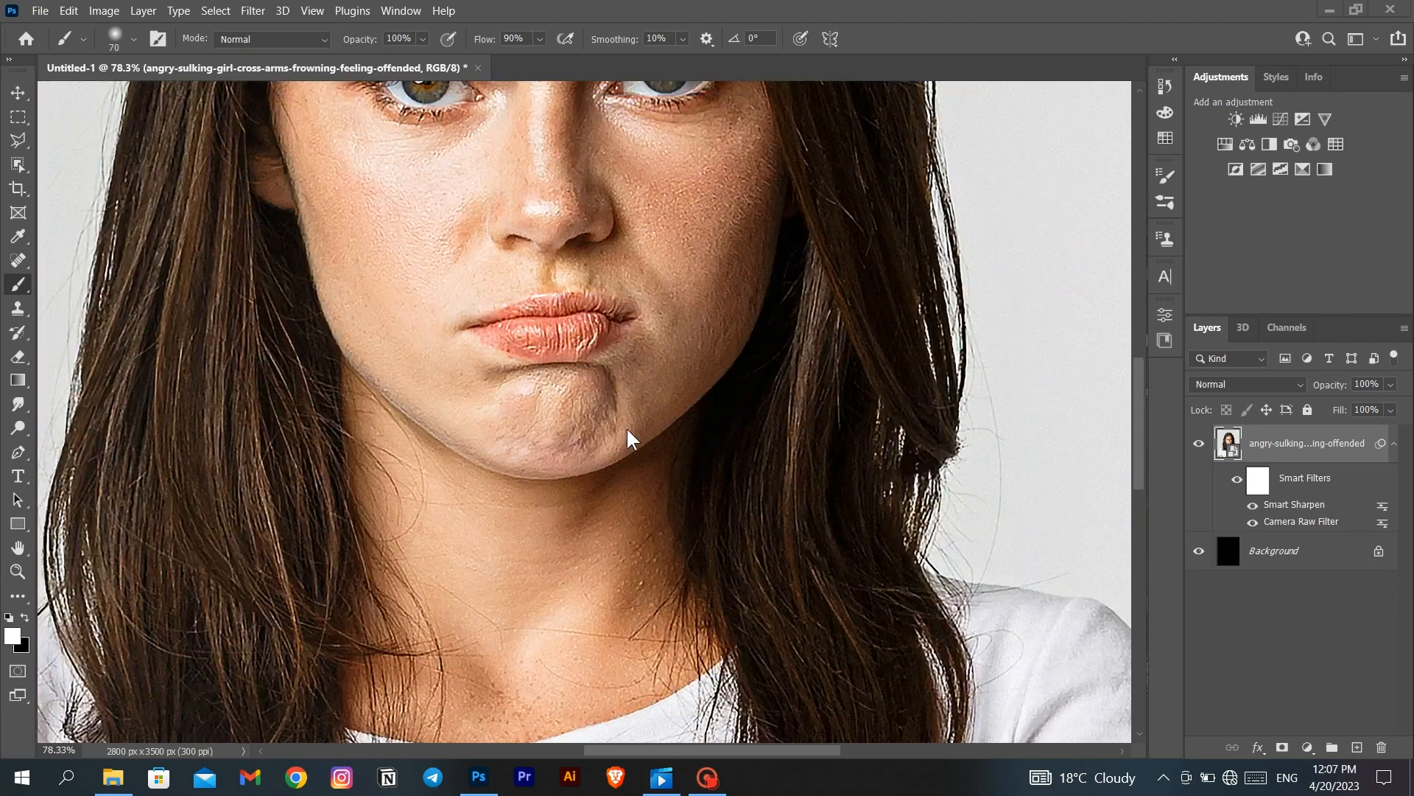
{"action": "scroll", "coordinate": [654, 441], "scroll_direction": "down", "scroll_amount": 5}
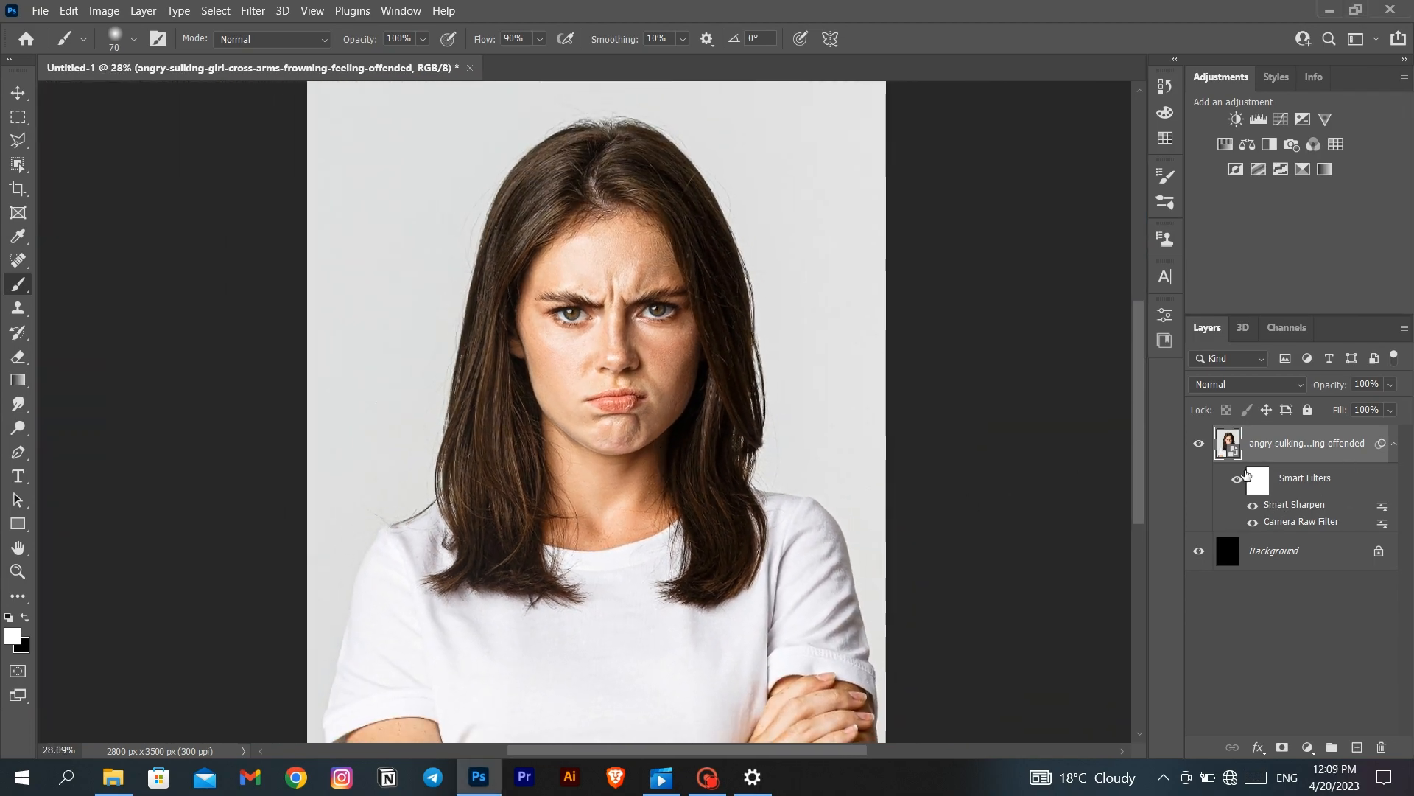
{"action": "left_click", "coordinate": [1394, 444]}
{"action": "right_click", "coordinate": [1337, 442]}
{"action": "left_click", "coordinate": [1149, 214]}
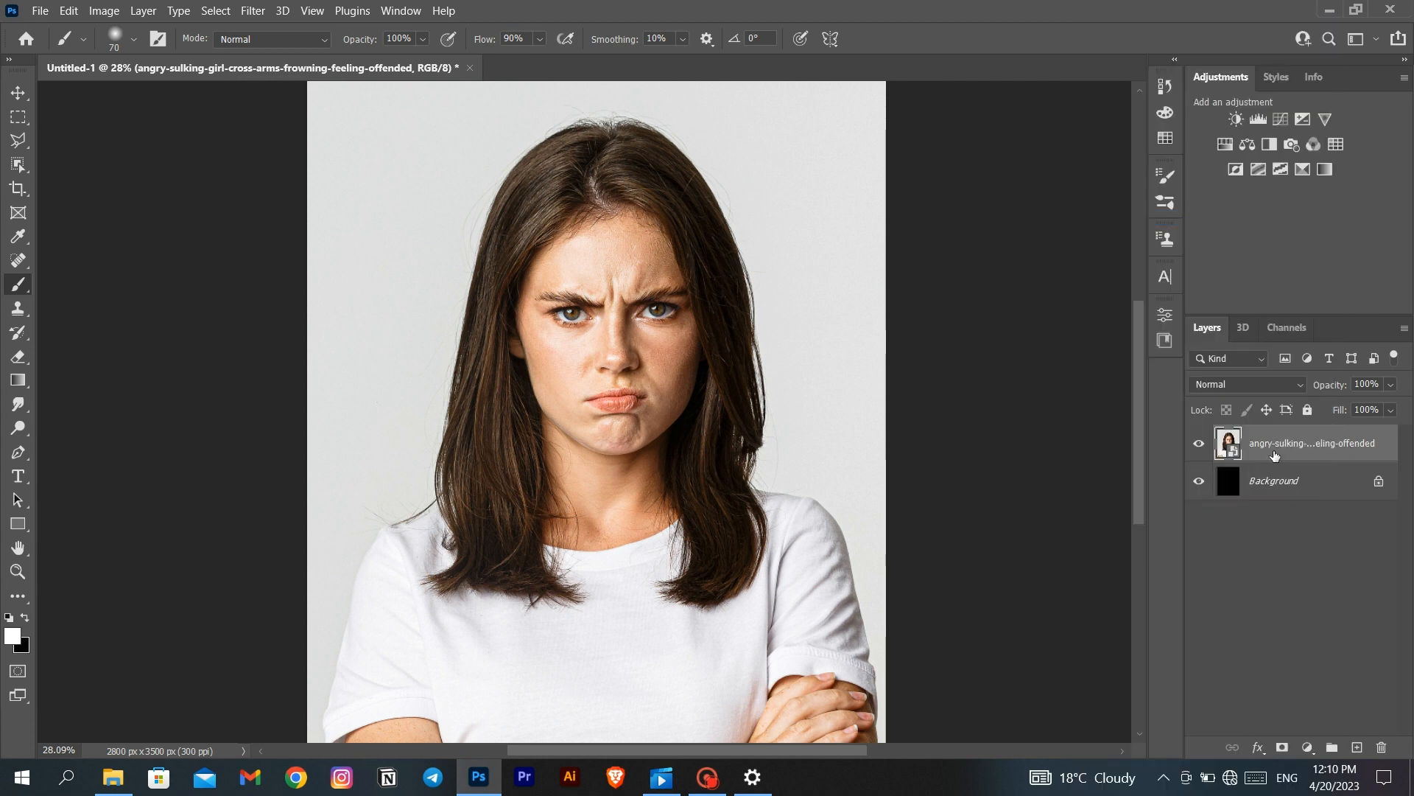
Select the woman automatically with Select Subject and open the selection in Select and Mask
{"action": "left_click", "coordinate": [18, 165]}
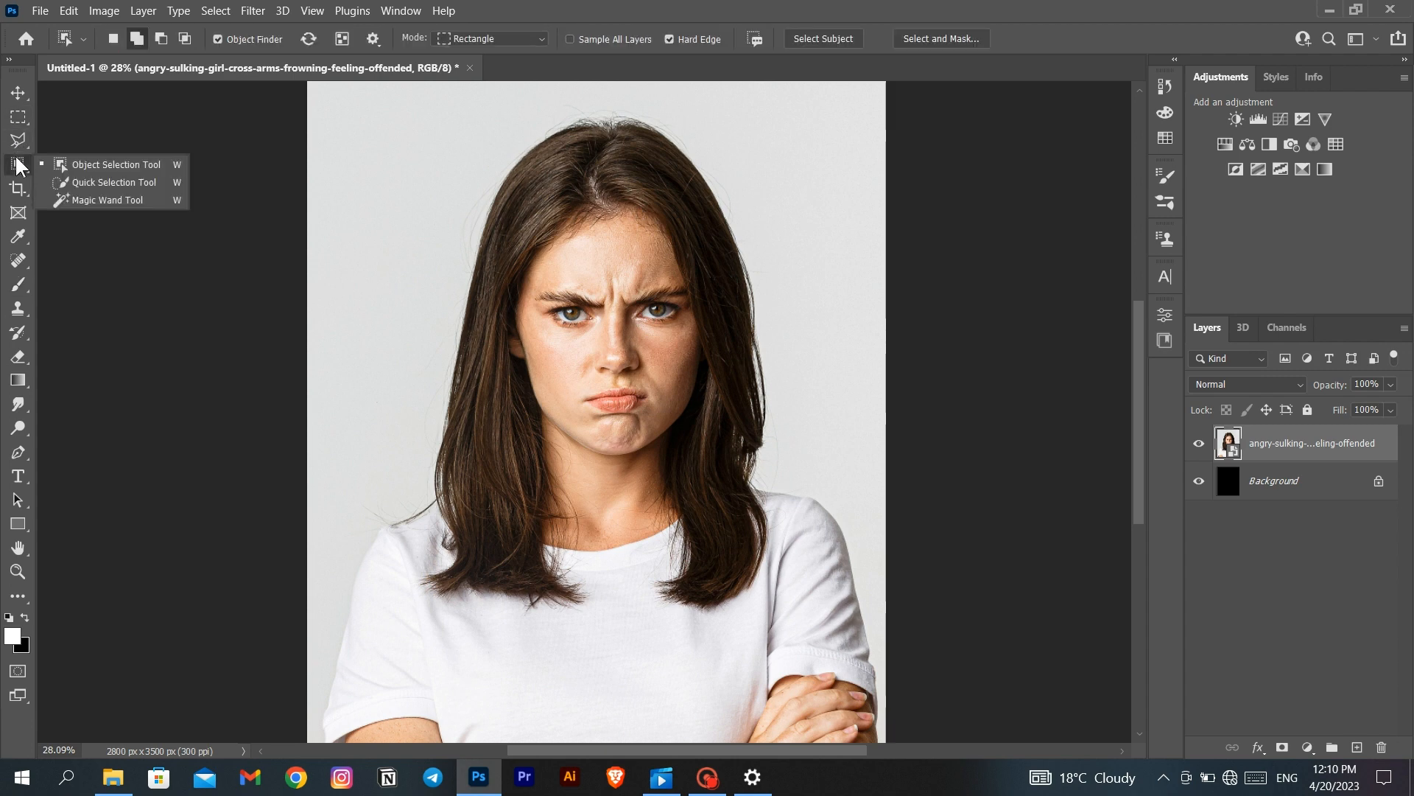
{"action": "left_click", "coordinate": [89, 163]}
{"action": "left_click", "coordinate": [812, 37]}
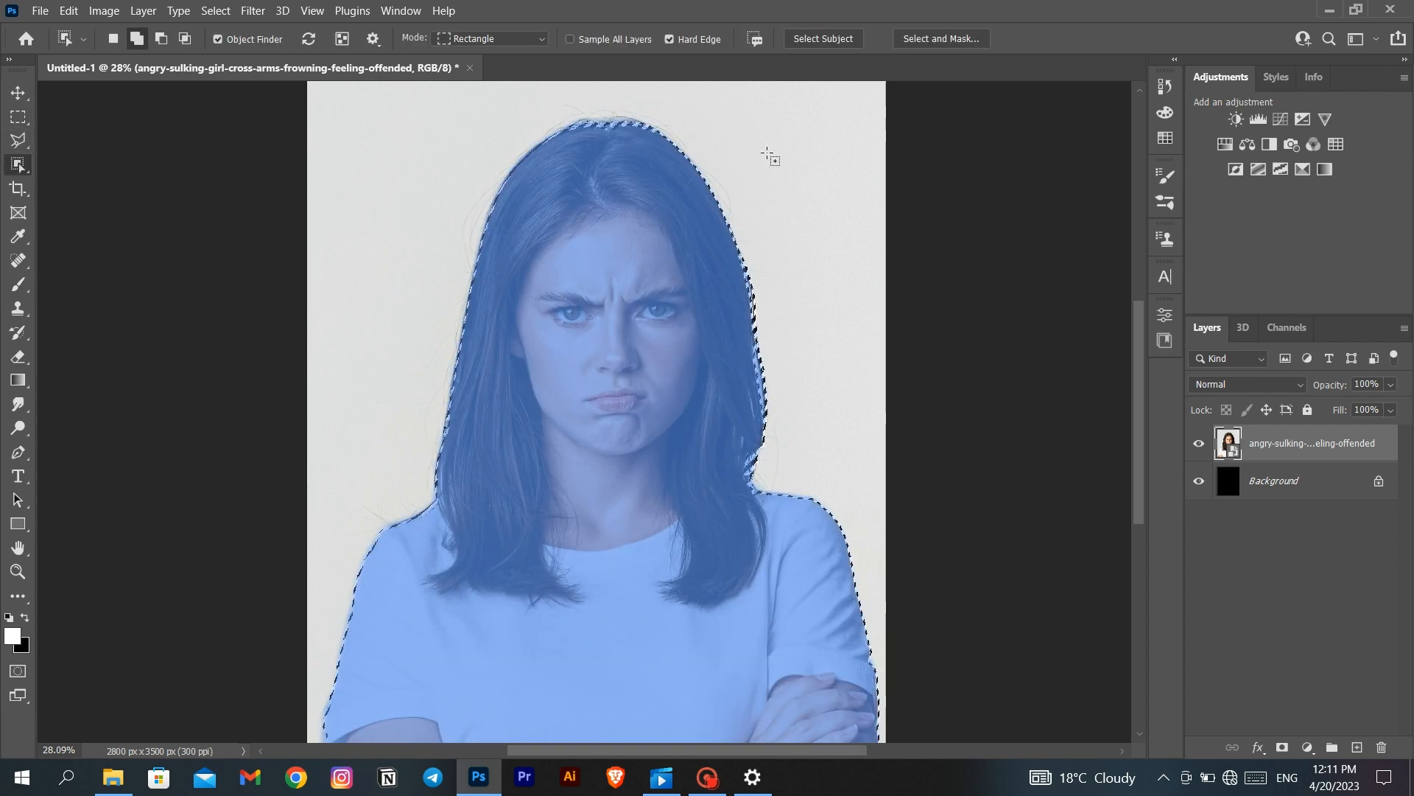
{"action": "left_click", "coordinate": [922, 38]}
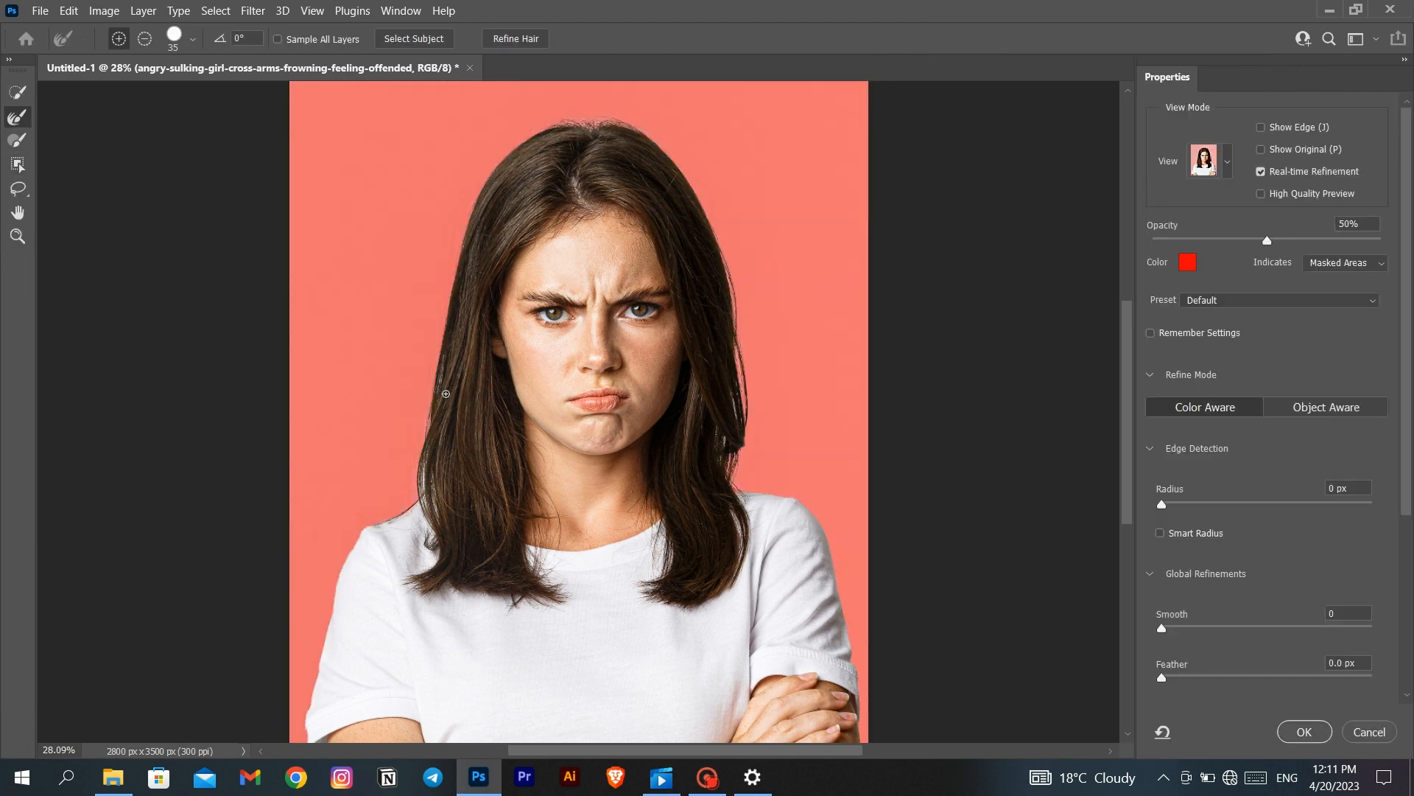
Refine the selection edge around the woman's hair using the Refine Edge Brush at size 90
{"action": "key", "text": "ctrl+plus"}
{"action": "key", "text": "ctrl+plus"}
{"action": "key", "text": "ctrl+plus"}
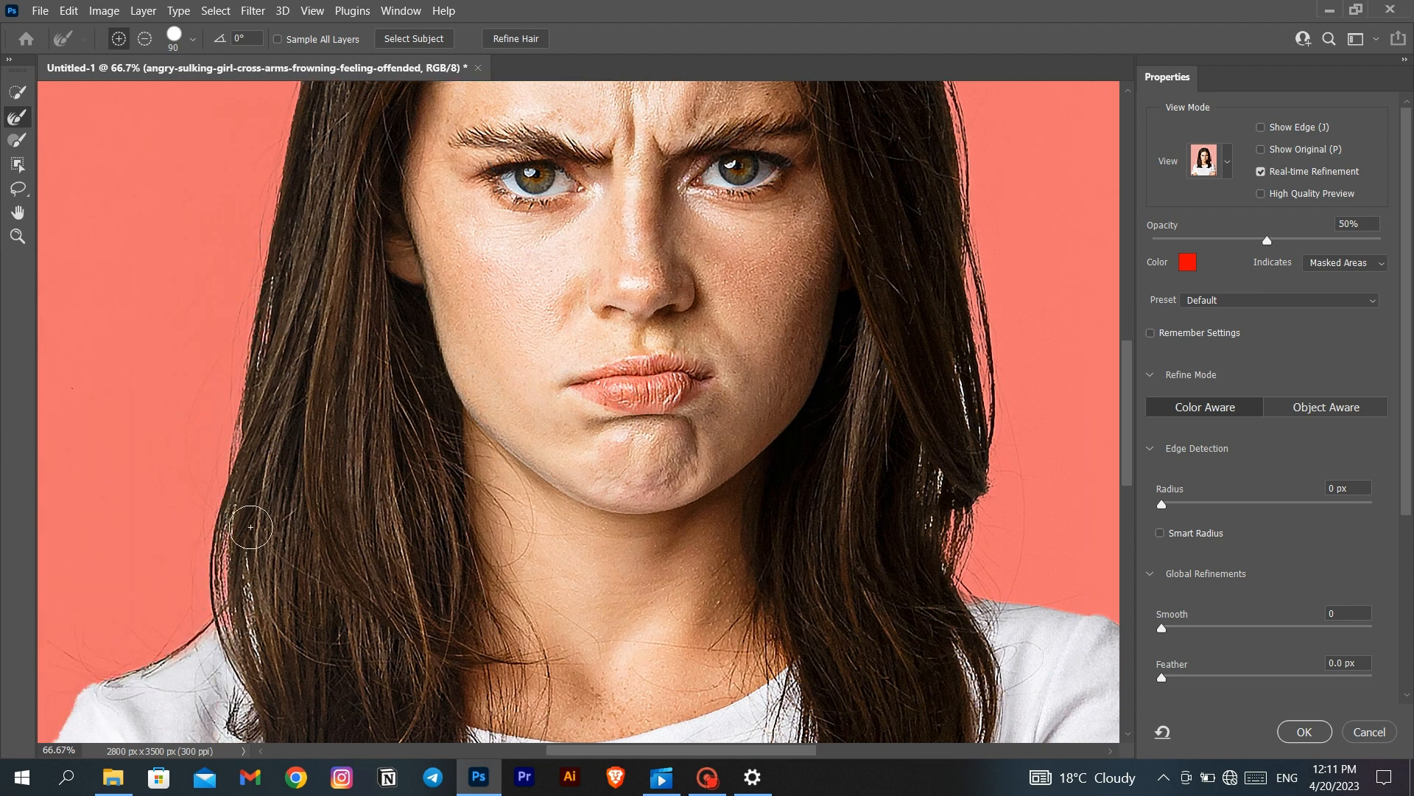
{"action": "scroll", "coordinate": [253, 518], "scroll_direction": "down", "scroll_amount": 2}
{"action": "scroll", "coordinate": [253, 514], "scroll_direction": "left", "scroll_amount": 1}
{"action": "mouse_move", "coordinate": [118, 566]}
{"action": "left_mouse_down"}
{"action": "mouse_move", "coordinate": [98, 535]}
{"action": "mouse_move", "coordinate": [244, 491]}
{"action": "left_mouse_up"}
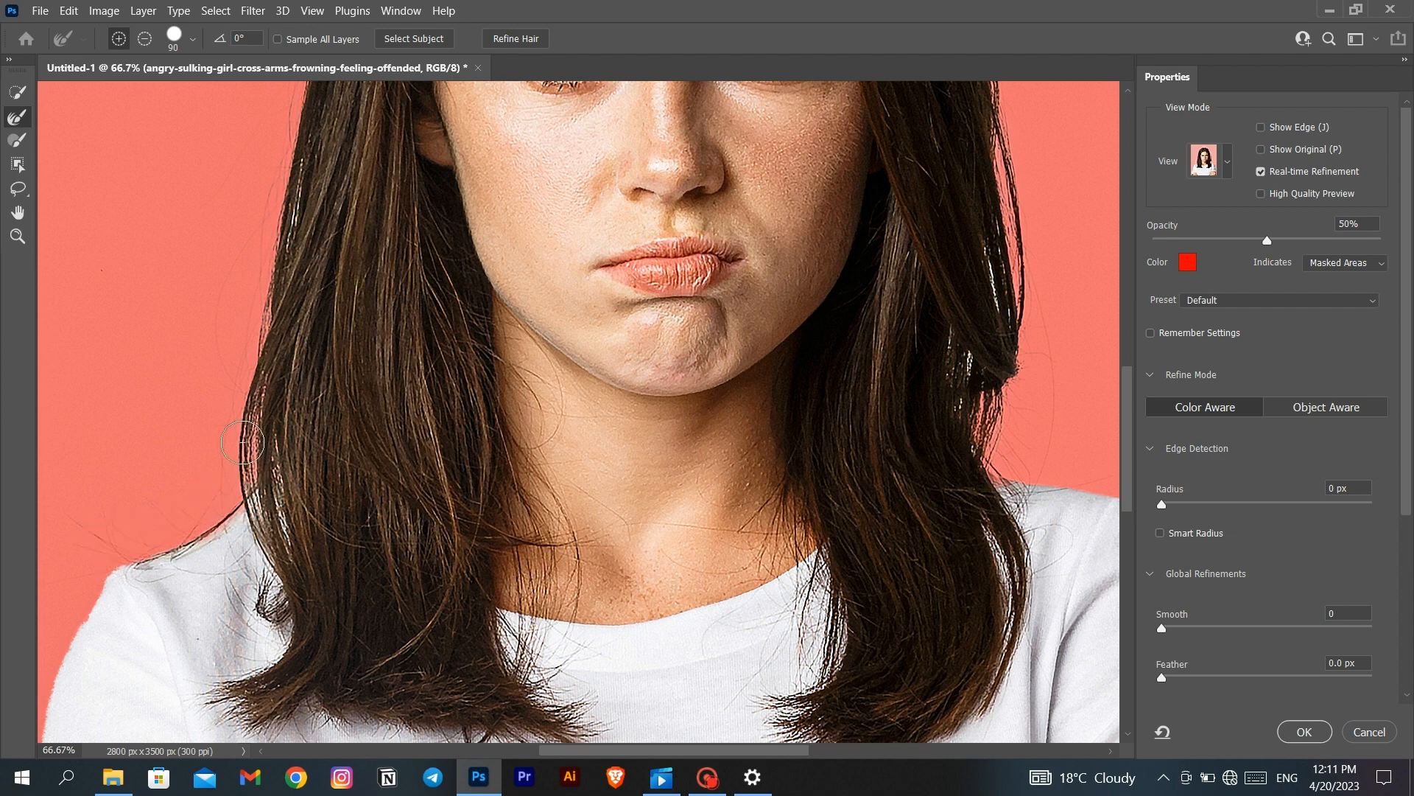
{"action": "scroll", "coordinate": [283, 381], "scroll_direction": "up", "scroll_amount": 5}
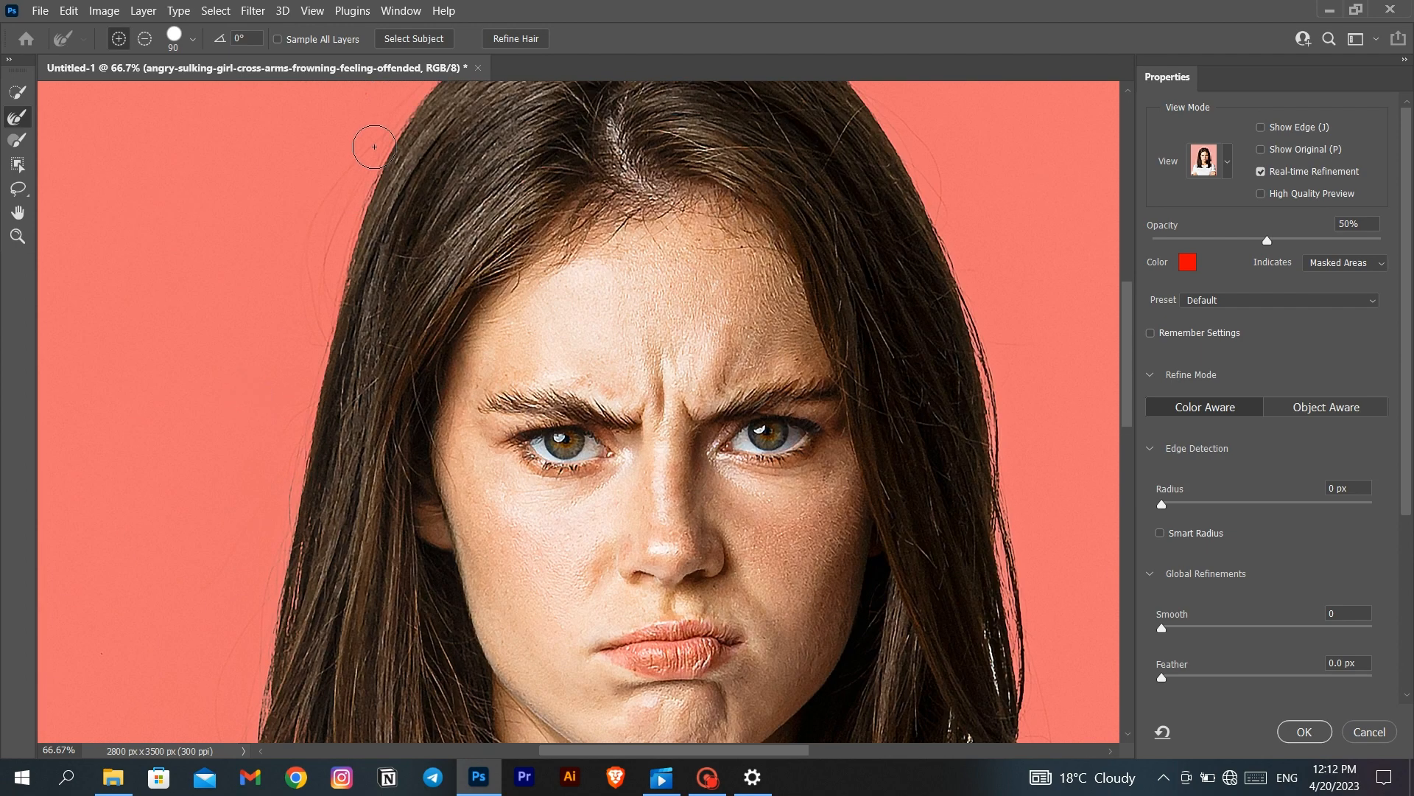
{"action": "scroll", "coordinate": [329, 403], "scroll_direction": "up", "scroll_amount": 5}
{"action": "scroll", "coordinate": [322, 439], "scroll_direction": "right", "scroll_amount": 3}
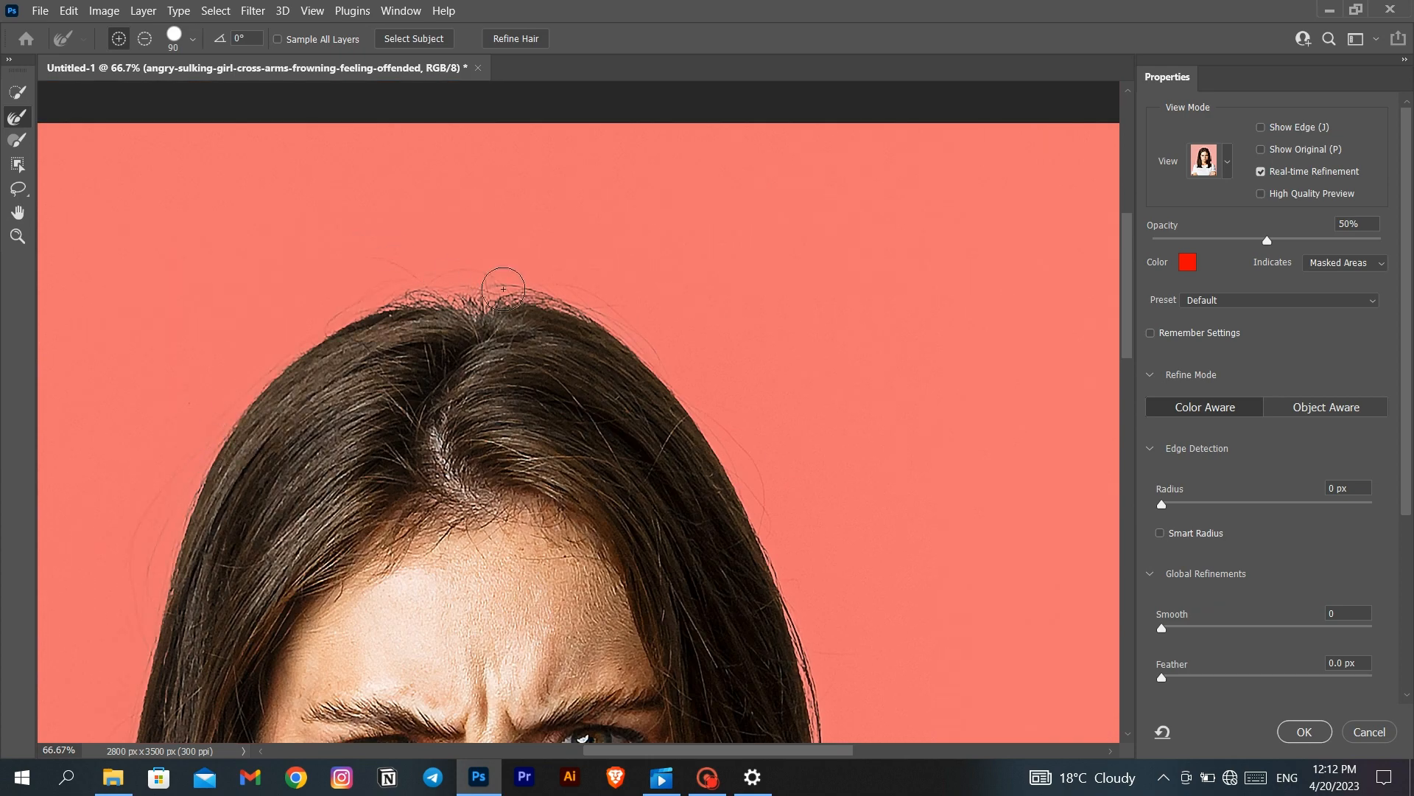
{"action": "scroll", "coordinate": [683, 424], "scroll_direction": "down", "scroll_amount": 5}
{"action": "scroll", "coordinate": [683, 424], "scroll_direction": "right", "scroll_amount": 3}
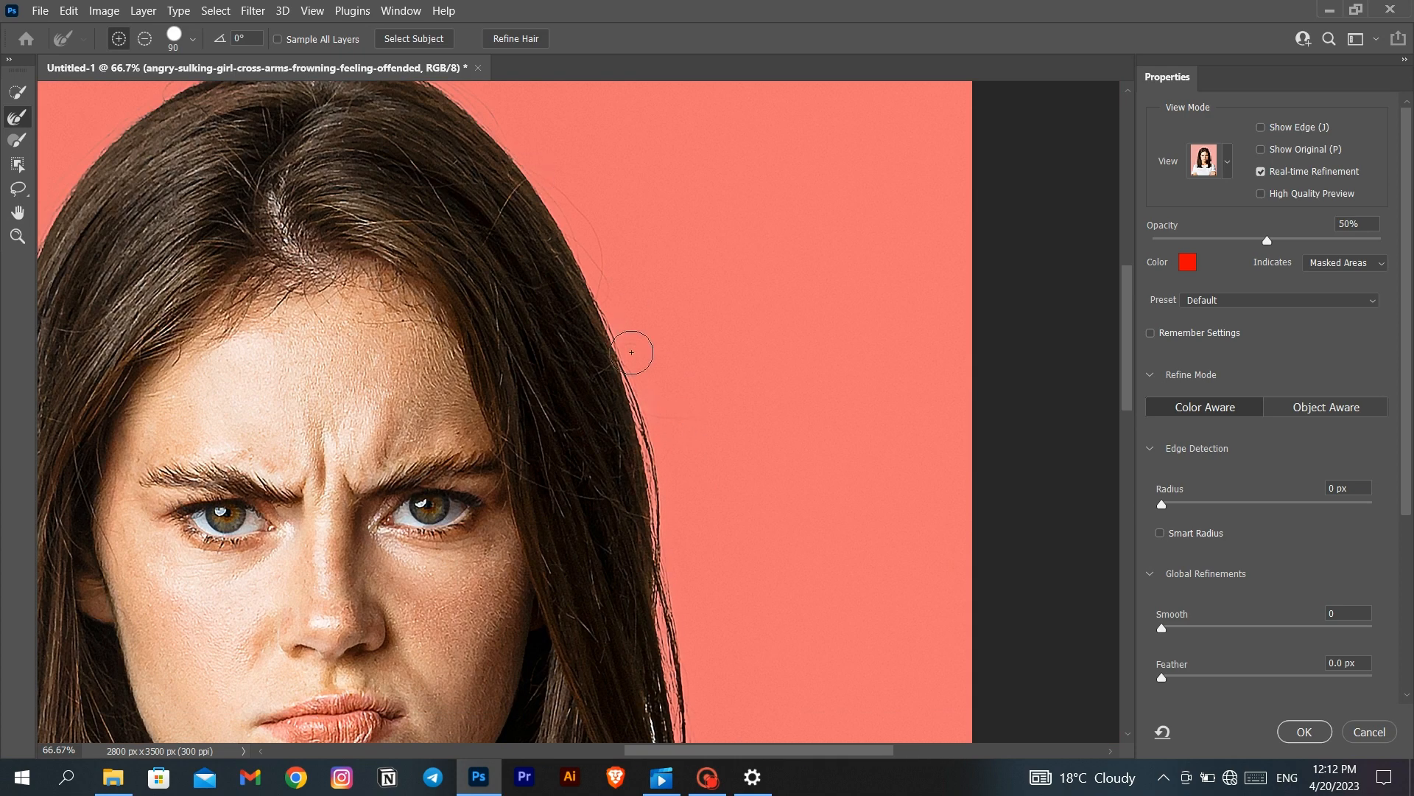
{"action": "scroll", "coordinate": [651, 656], "scroll_direction": "down", "scroll_amount": 3}
{"action": "scroll", "coordinate": [651, 656], "scroll_direction": "down", "scroll_amount": 2}
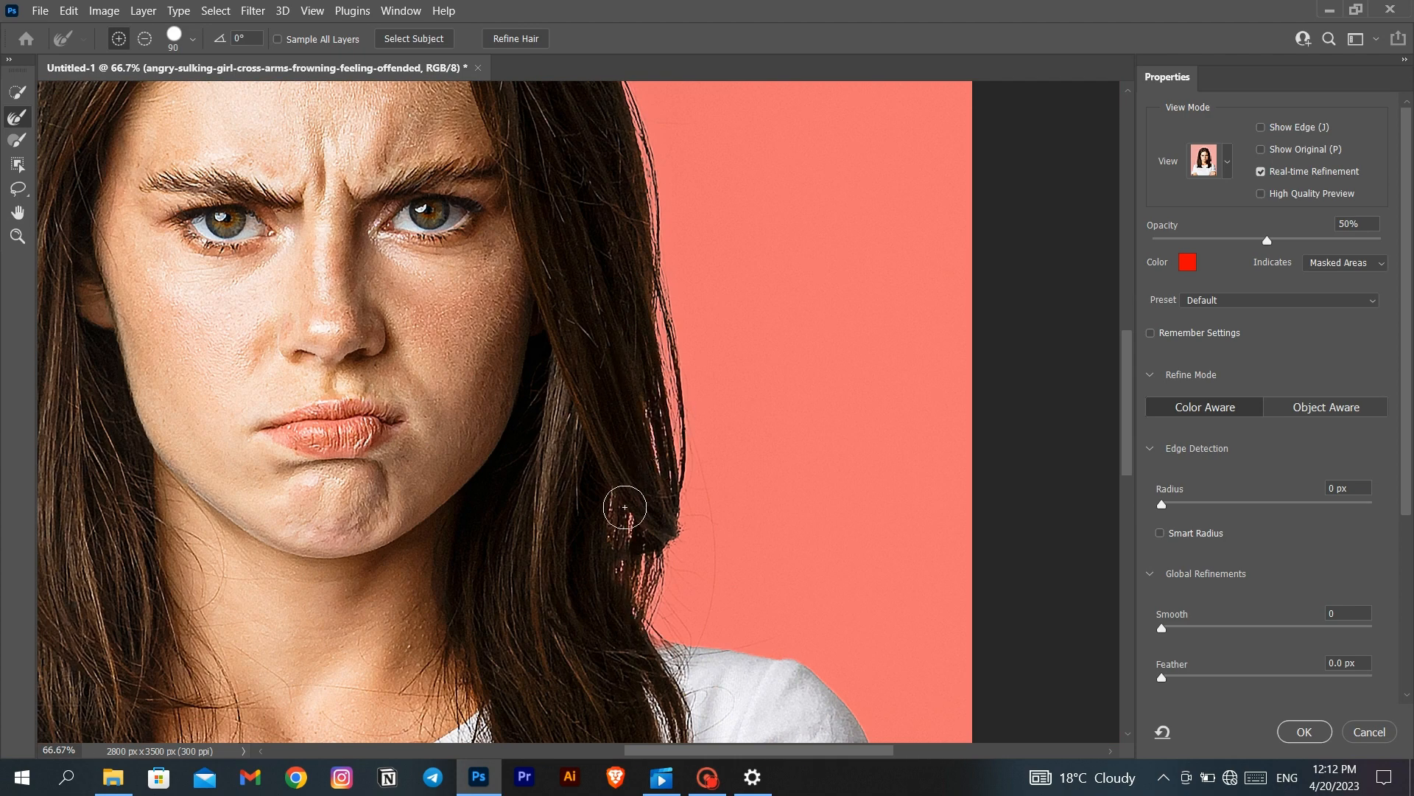
{"action": "scroll", "coordinate": [625, 611], "scroll_direction": "down", "scroll_amount": 3}
{"action": "scroll", "coordinate": [625, 611], "scroll_direction": "down", "scroll_amount": 4}
{"action": "scroll", "coordinate": [625, 611], "scroll_direction": "right", "scroll_amount": 2}
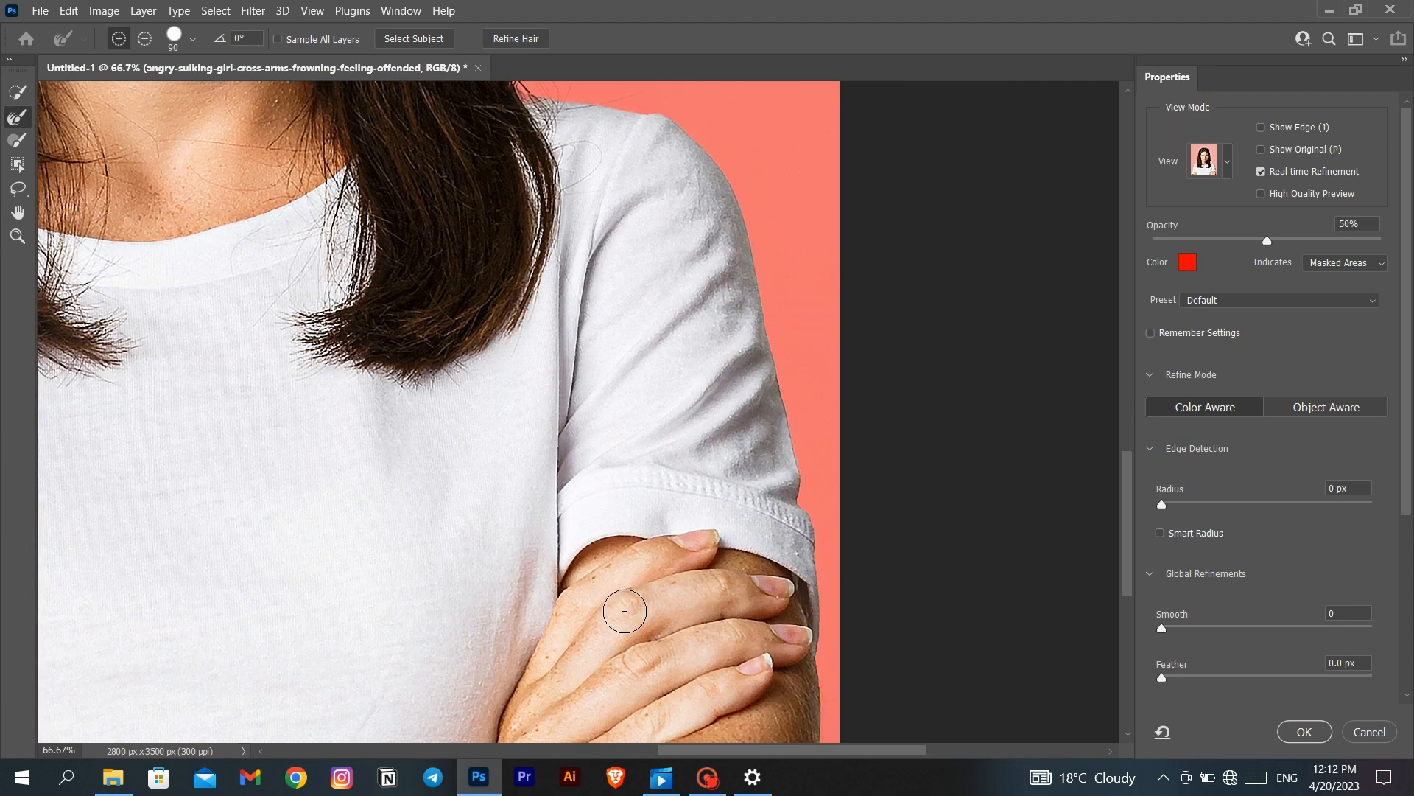
{"action": "key", "text": "ctrl+0"}
Output the refined selection as a layer mask on the portrait layer
{"action": "scroll", "coordinate": [1289, 674], "scroll_direction": "down", "scroll_amount": 3}
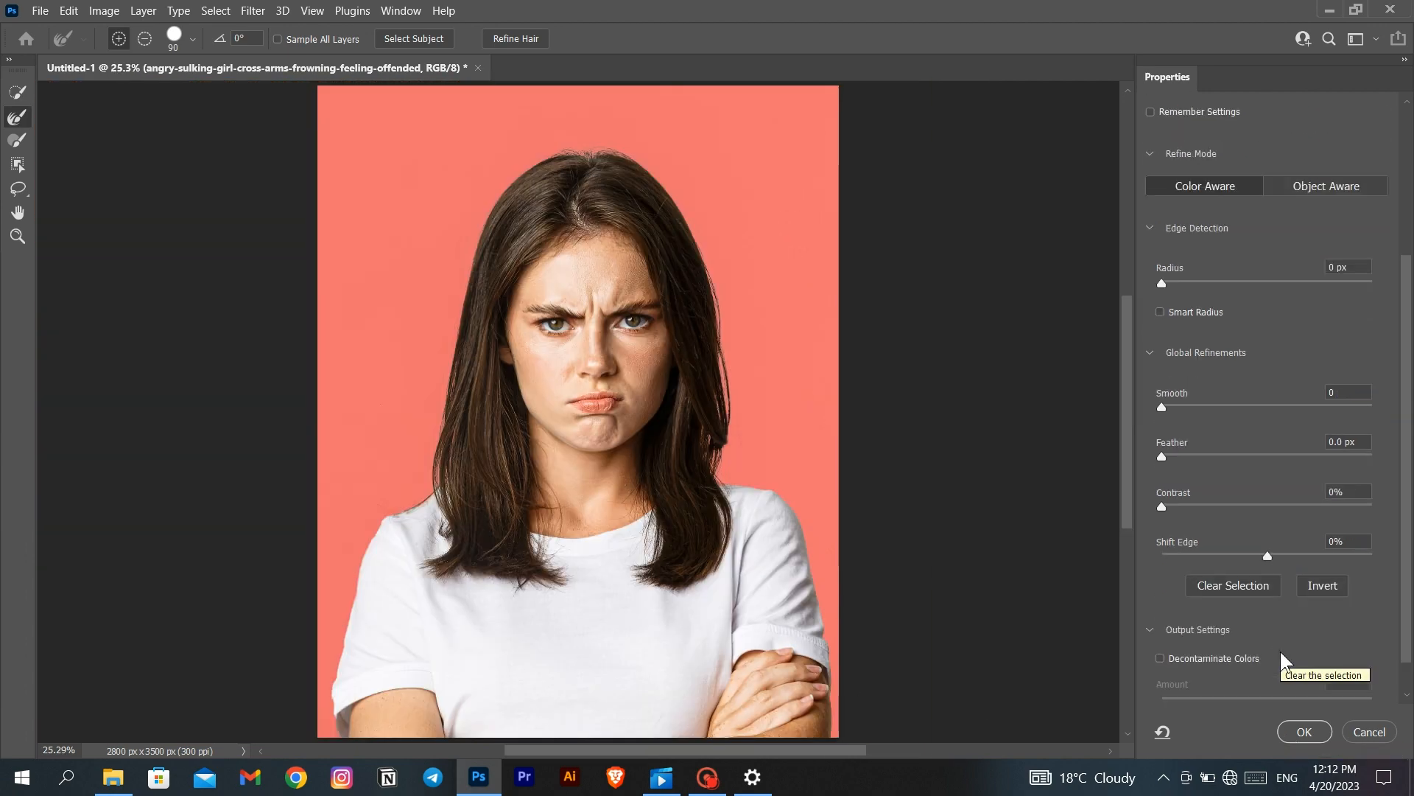
{"action": "scroll", "coordinate": [1238, 633], "scroll_direction": "down", "scroll_amount": 1}
{"action": "left_click", "coordinate": [1242, 688]}
{"action": "left_click", "coordinate": [1244, 686]}
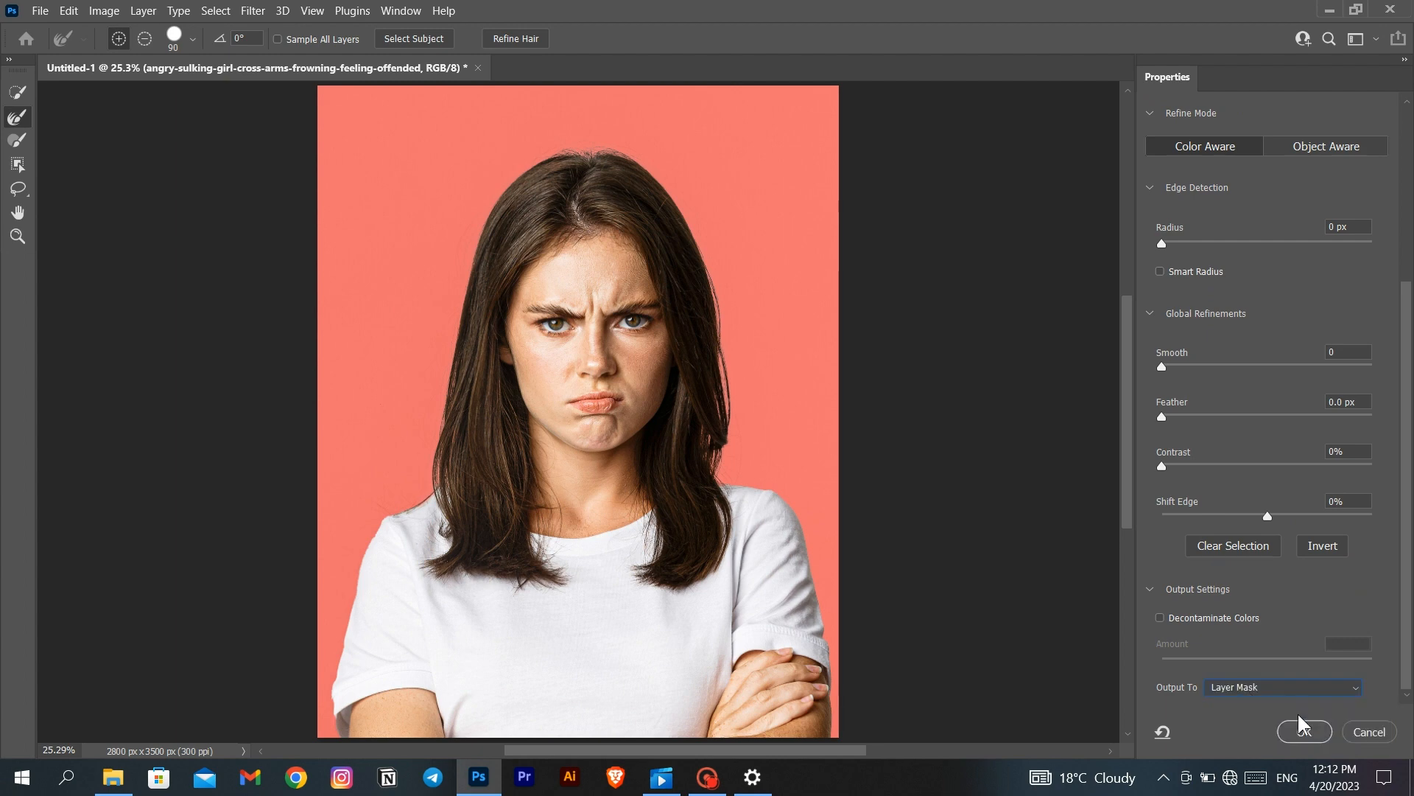
{"action": "left_click", "coordinate": [1302, 729]}
{"action": "left_click", "coordinate": [706, 778]}
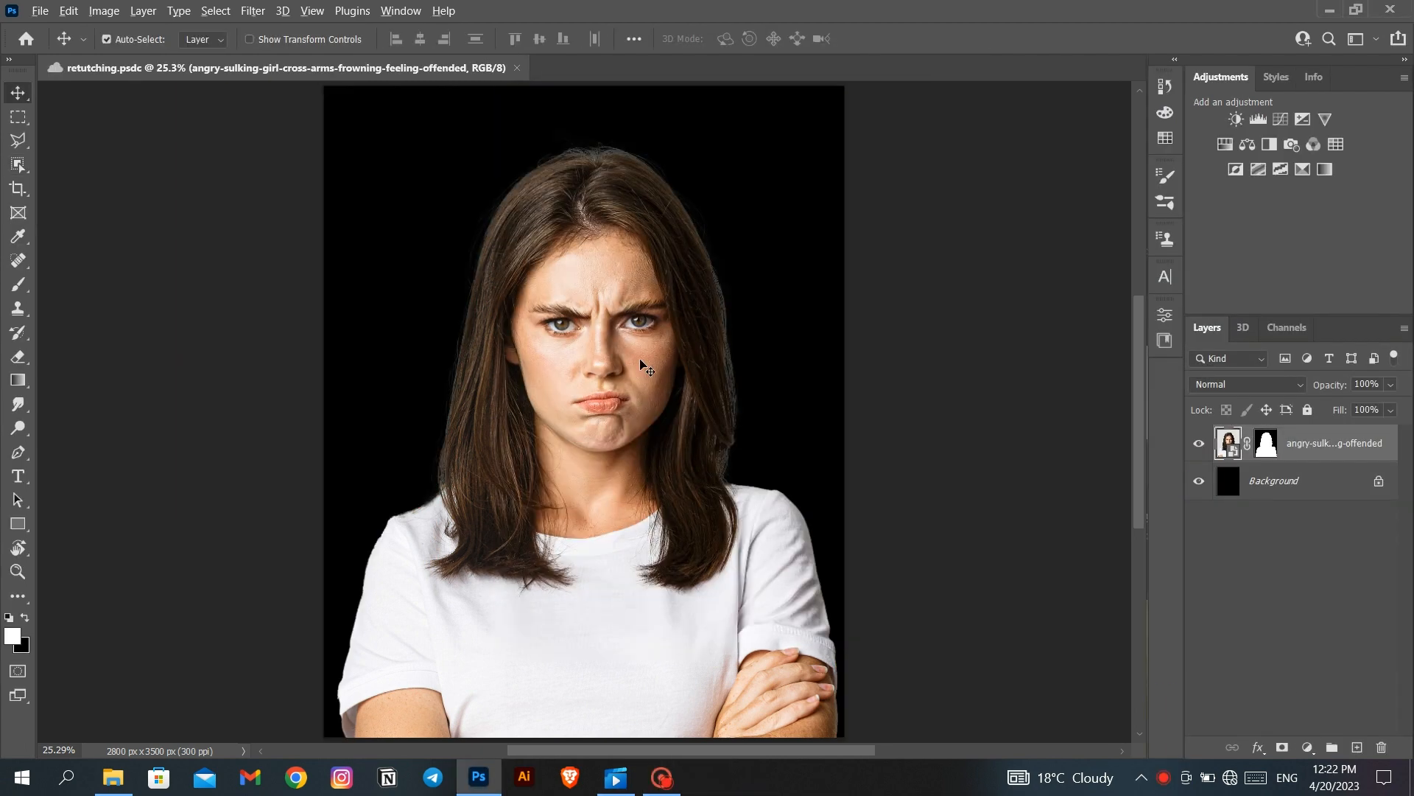
Smooth the woman's skin with the Skin Smoothing neural filter at Blur 78 and Smoothness +4
{"action": "scroll", "coordinate": [640, 366], "scroll_direction": "up", "scroll_amount": 5}
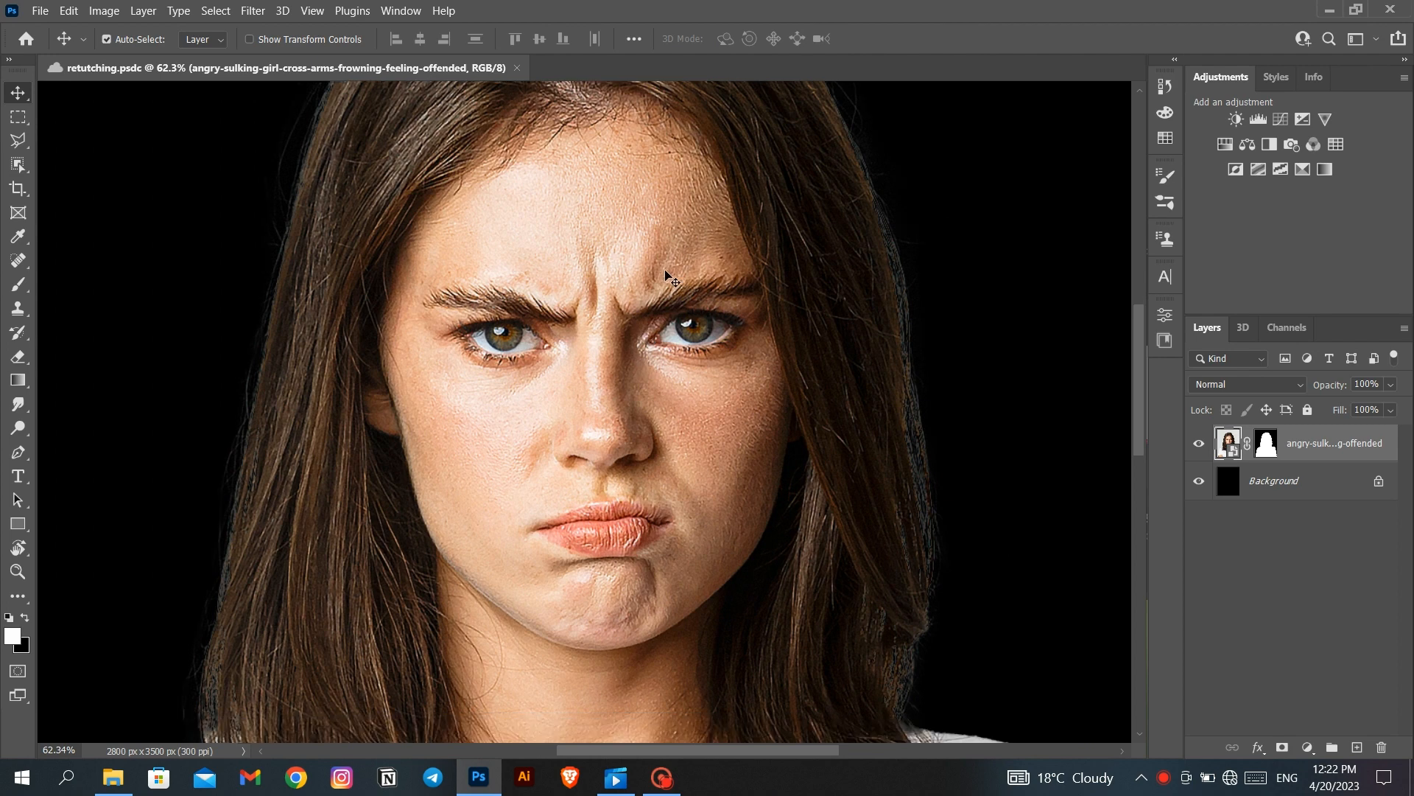
{"action": "left_click", "coordinate": [254, 11]}
{"action": "left_click", "coordinate": [276, 77]}
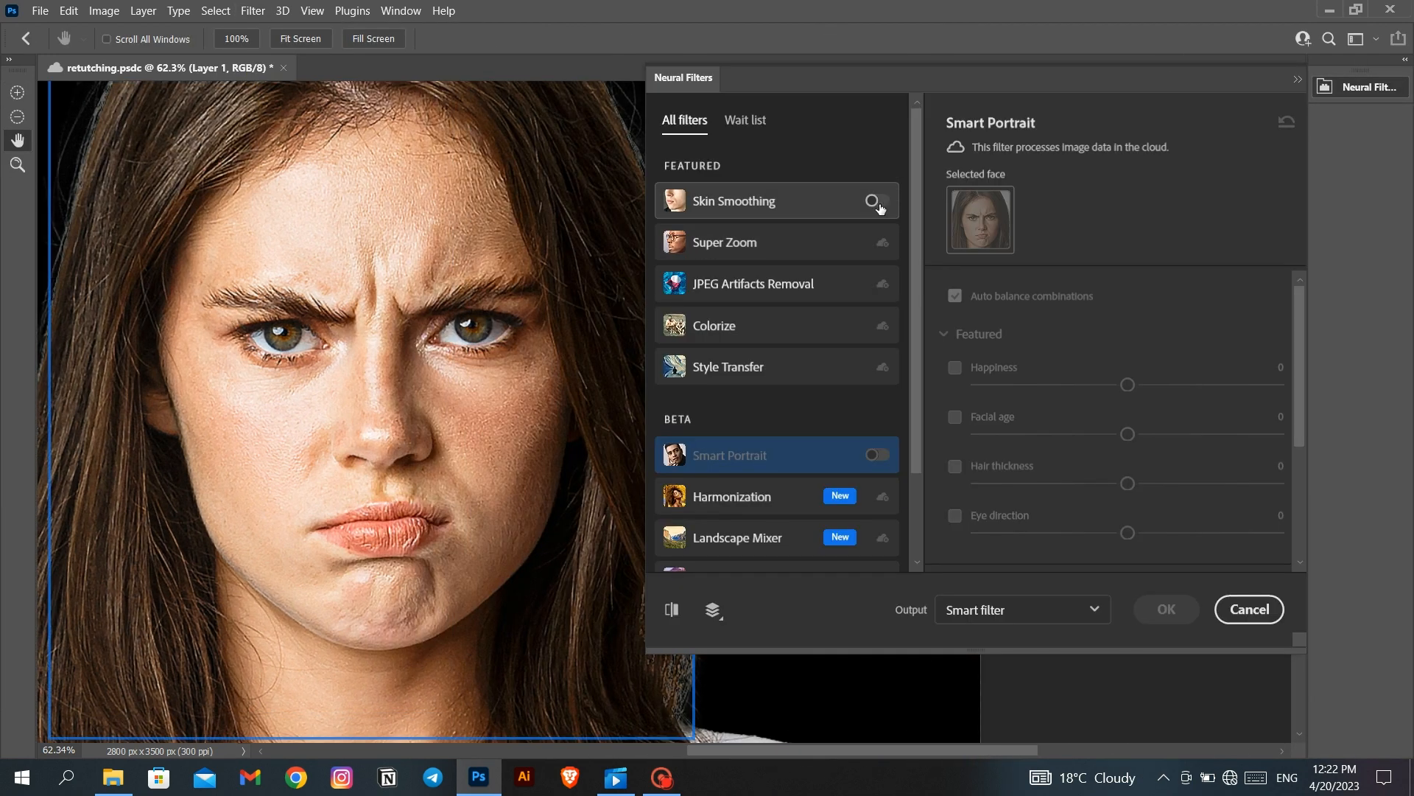
{"action": "left_click", "coordinate": [878, 203]}
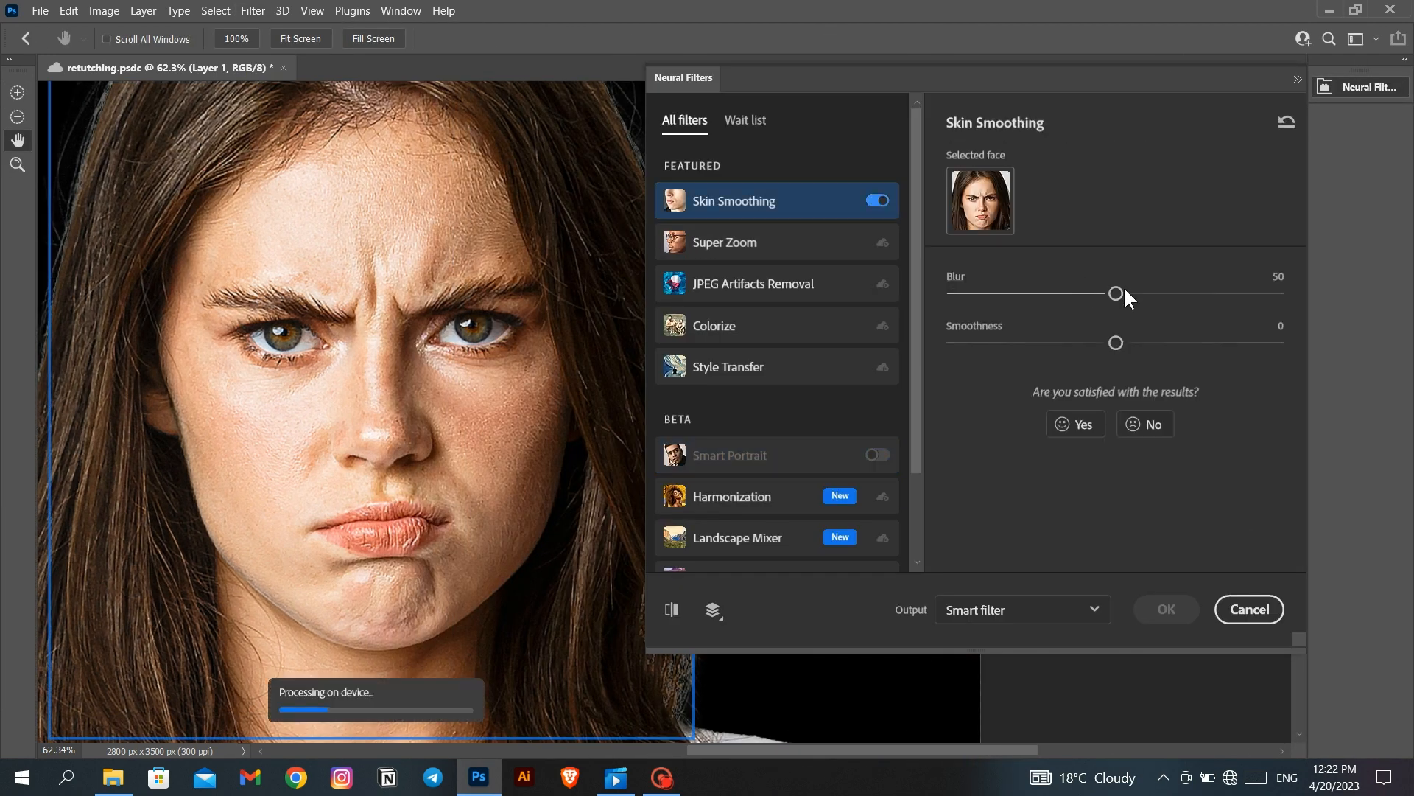
{"action": "left_click_drag", "start_coordinate": [1116, 292], "coordinate": [1137, 292]}
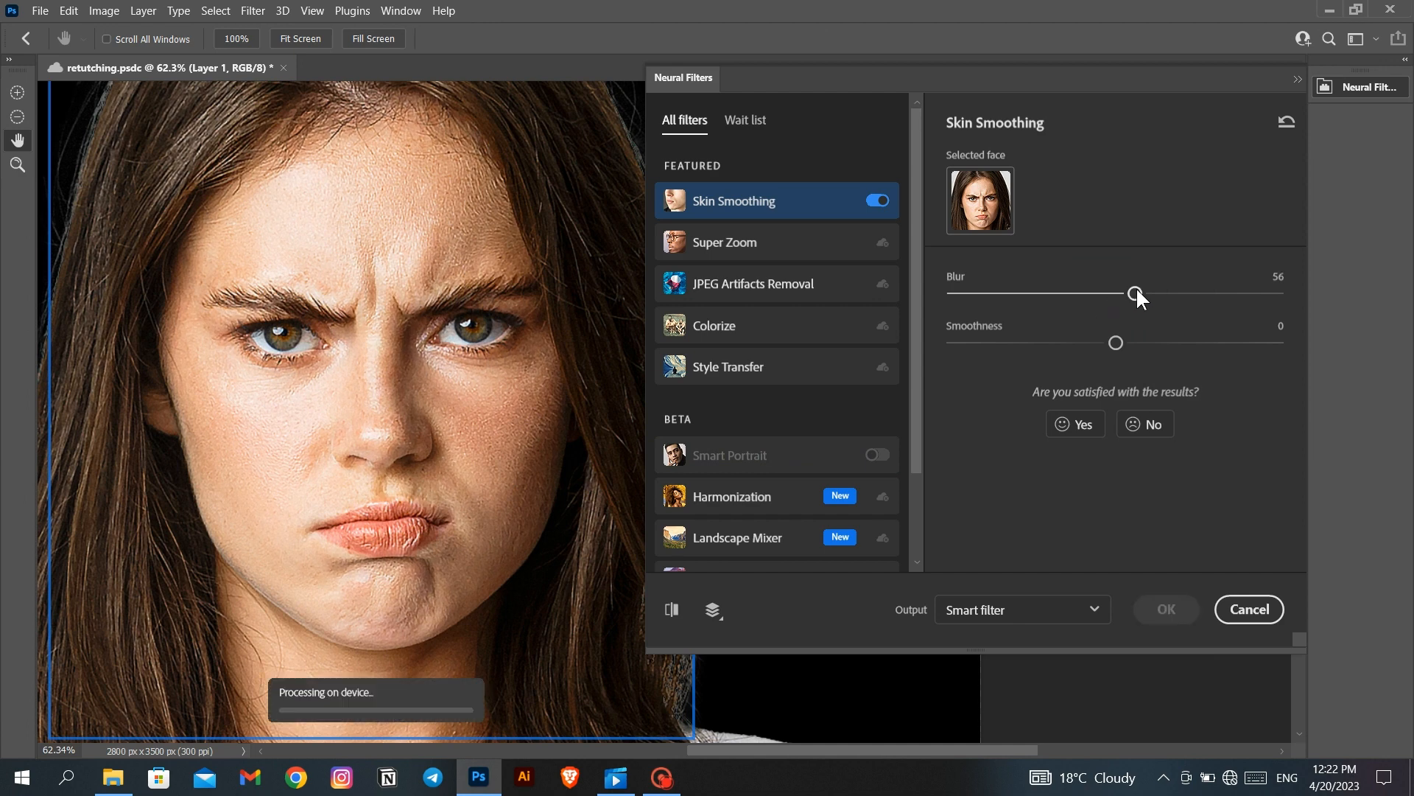
{"action": "mouse_move", "coordinate": [1116, 343]}
{"action": "left_mouse_down"}
{"action": "mouse_move", "coordinate": [1080, 342]}
{"action": "mouse_move", "coordinate": [1148, 342]}
{"action": "mouse_move", "coordinate": [1129, 342]}
{"action": "left_mouse_up"}
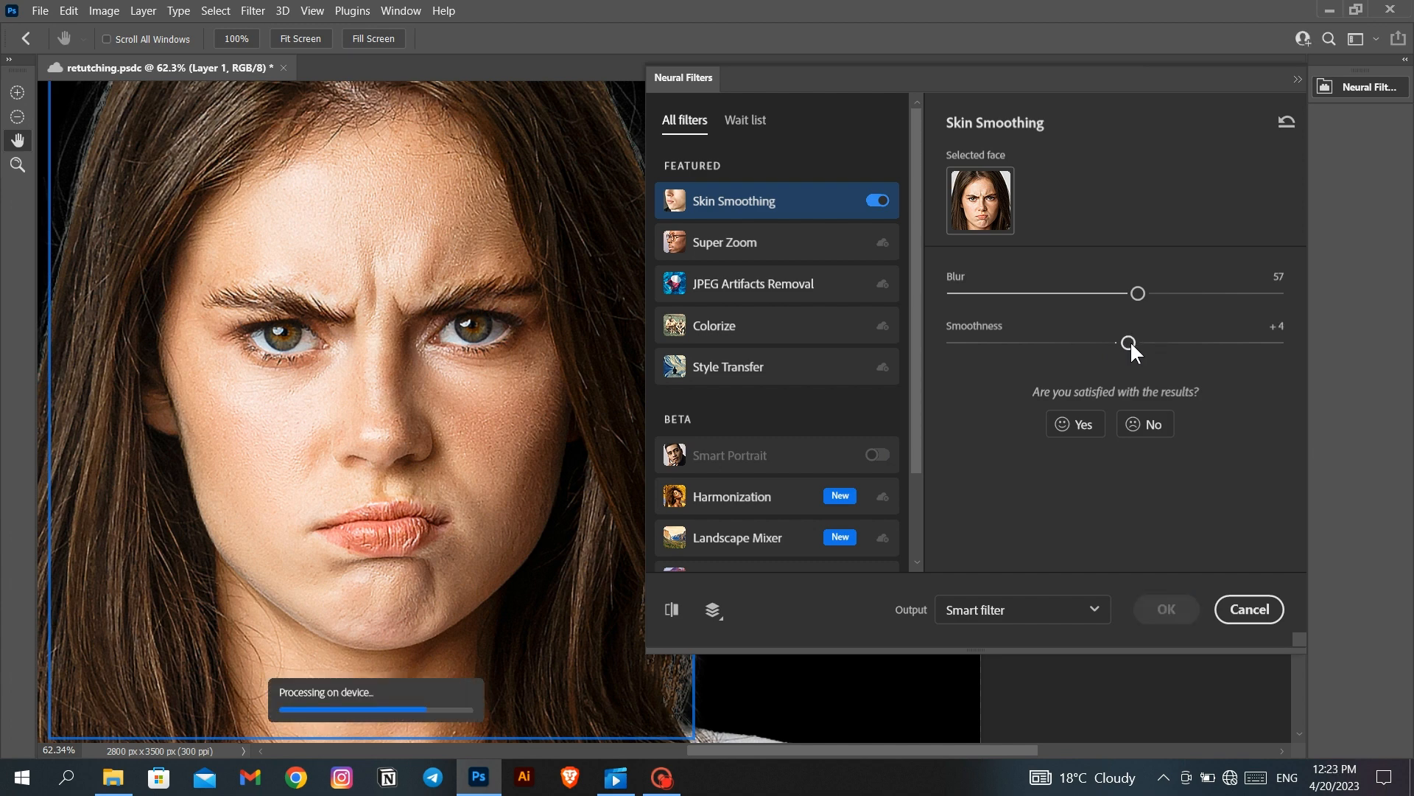
{"action": "left_click_drag", "start_coordinate": [1138, 293], "coordinate": [1022, 293]}
{"action": "left_click_drag", "start_coordinate": [1155, 298], "coordinate": [1206, 293]}
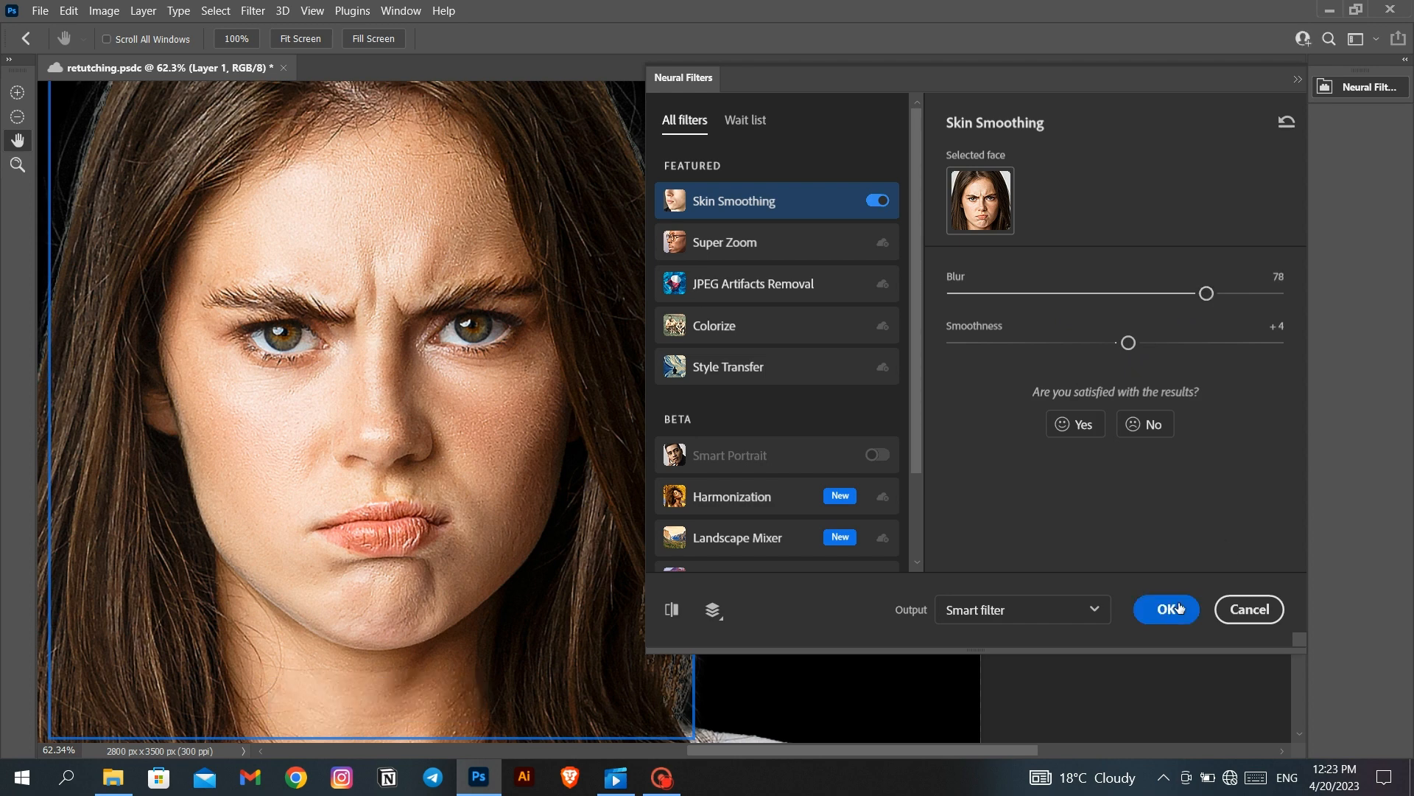
Output the skin smoothing result to a new layer and apply the filter
{"action": "left_click", "coordinate": [1090, 609]}
{"action": "left_click", "coordinate": [979, 641]}
{"action": "left_click", "coordinate": [1166, 609]}
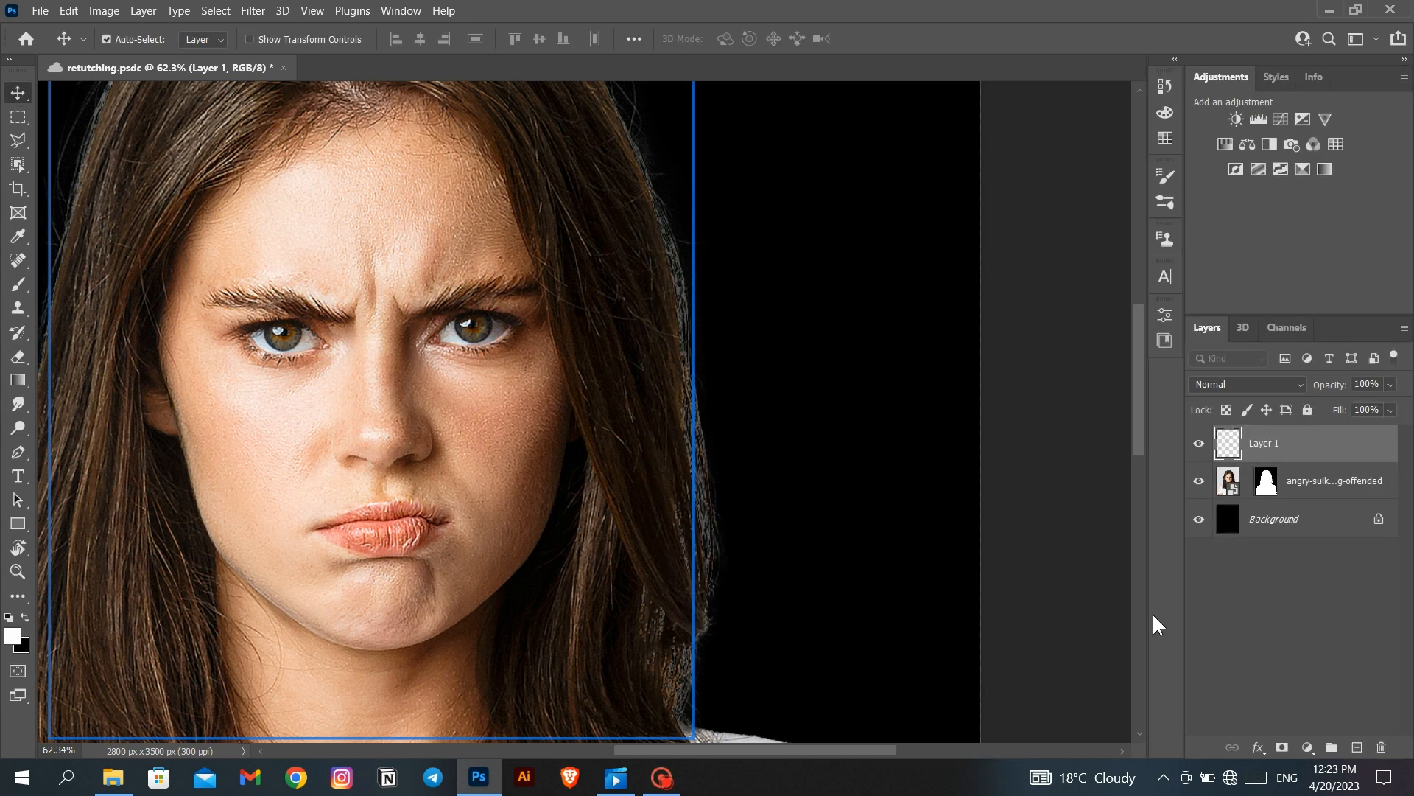
Compare the woman's skin with and without the new smoothed layer
{"action": "left_click", "coordinate": [1199, 445]}
{"action": "left_click", "coordinate": [1199, 445]}
{"action": "left_click", "coordinate": [1199, 445]}
{"action": "left_click", "coordinate": [1198, 445]}
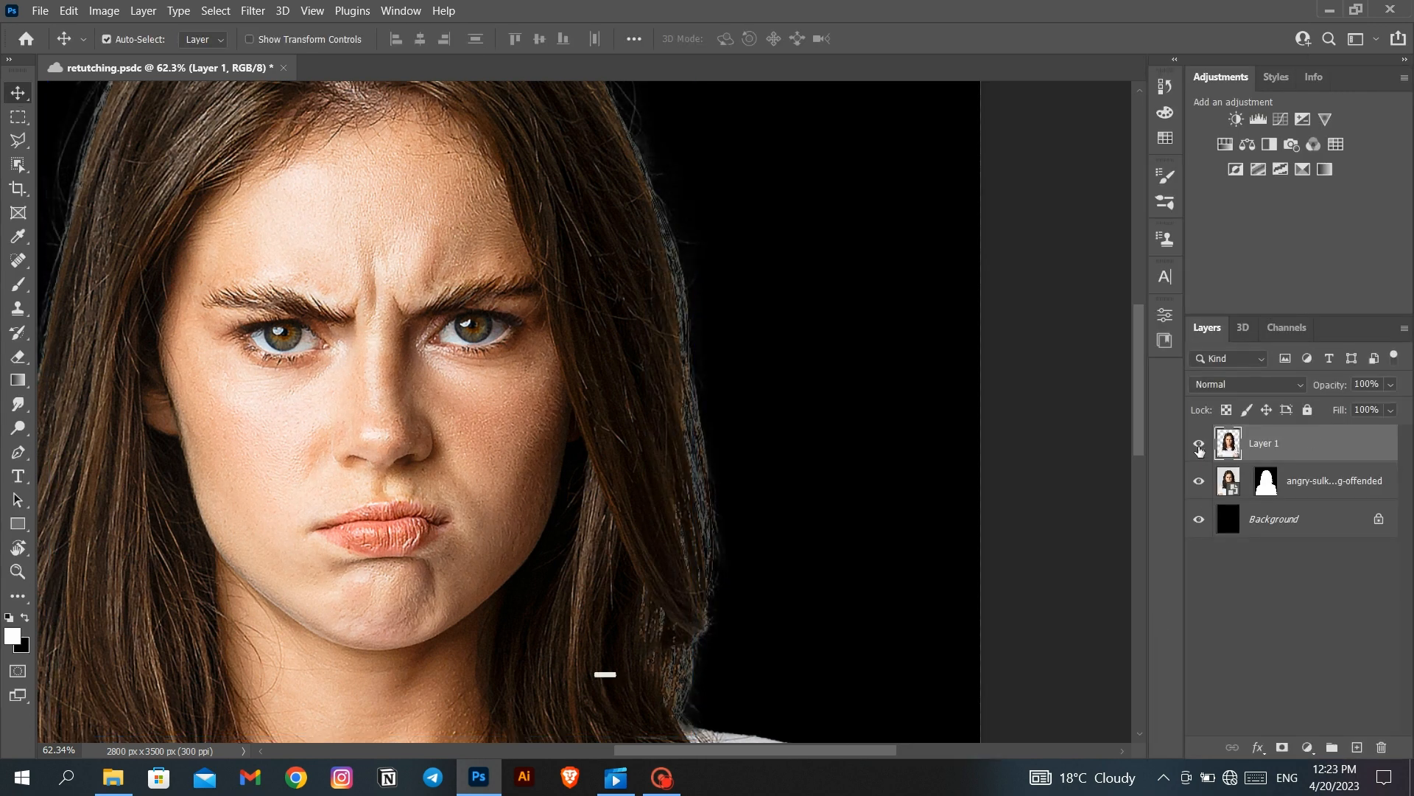
{"action": "left_click", "coordinate": [1198, 445]}
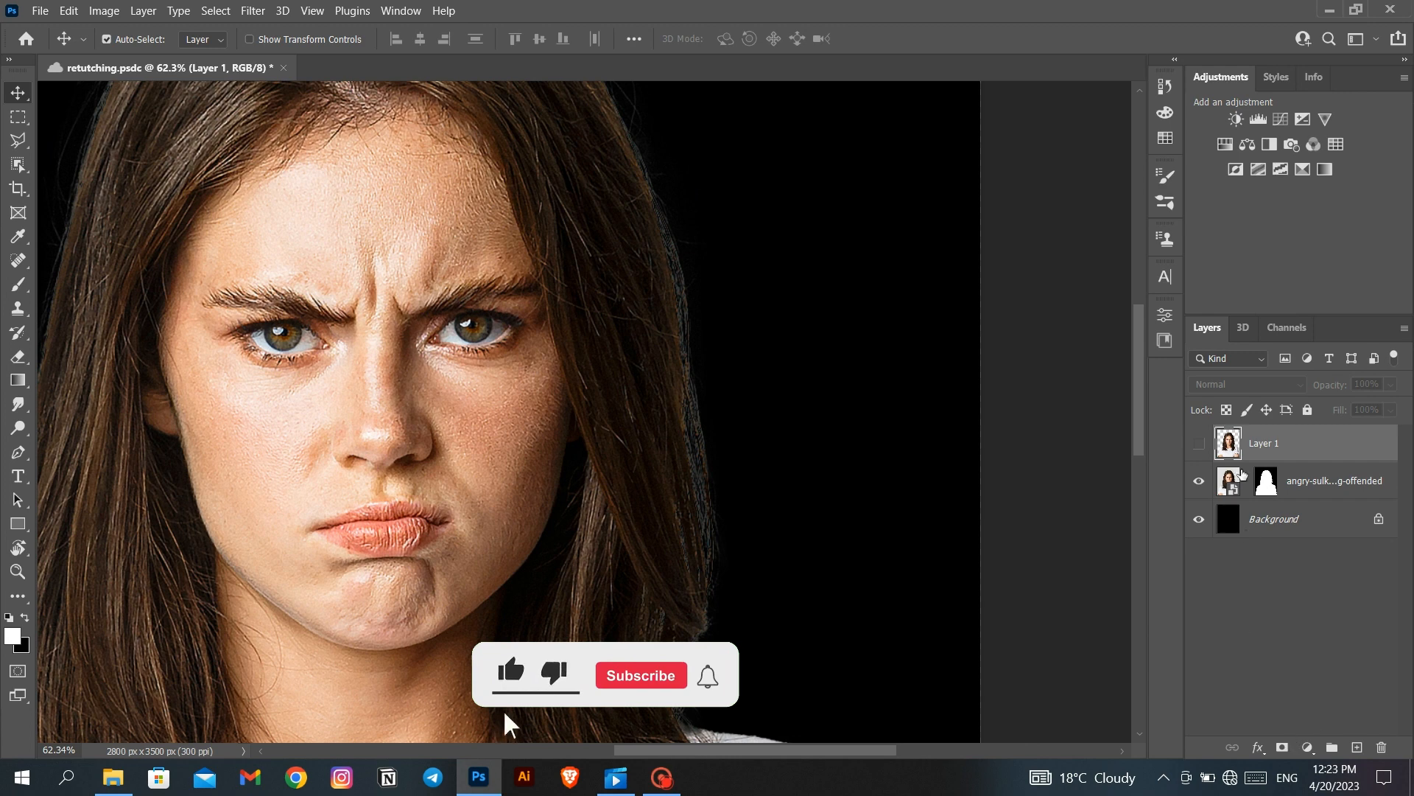
{"action": "left_click", "coordinate": [1199, 442]}
Add a layer mask to the smoothed layer and set up a black brush with 21% smoothing and 100% flow
{"action": "left_click", "coordinate": [1282, 747]}
{"action": "key", "text": "b"}
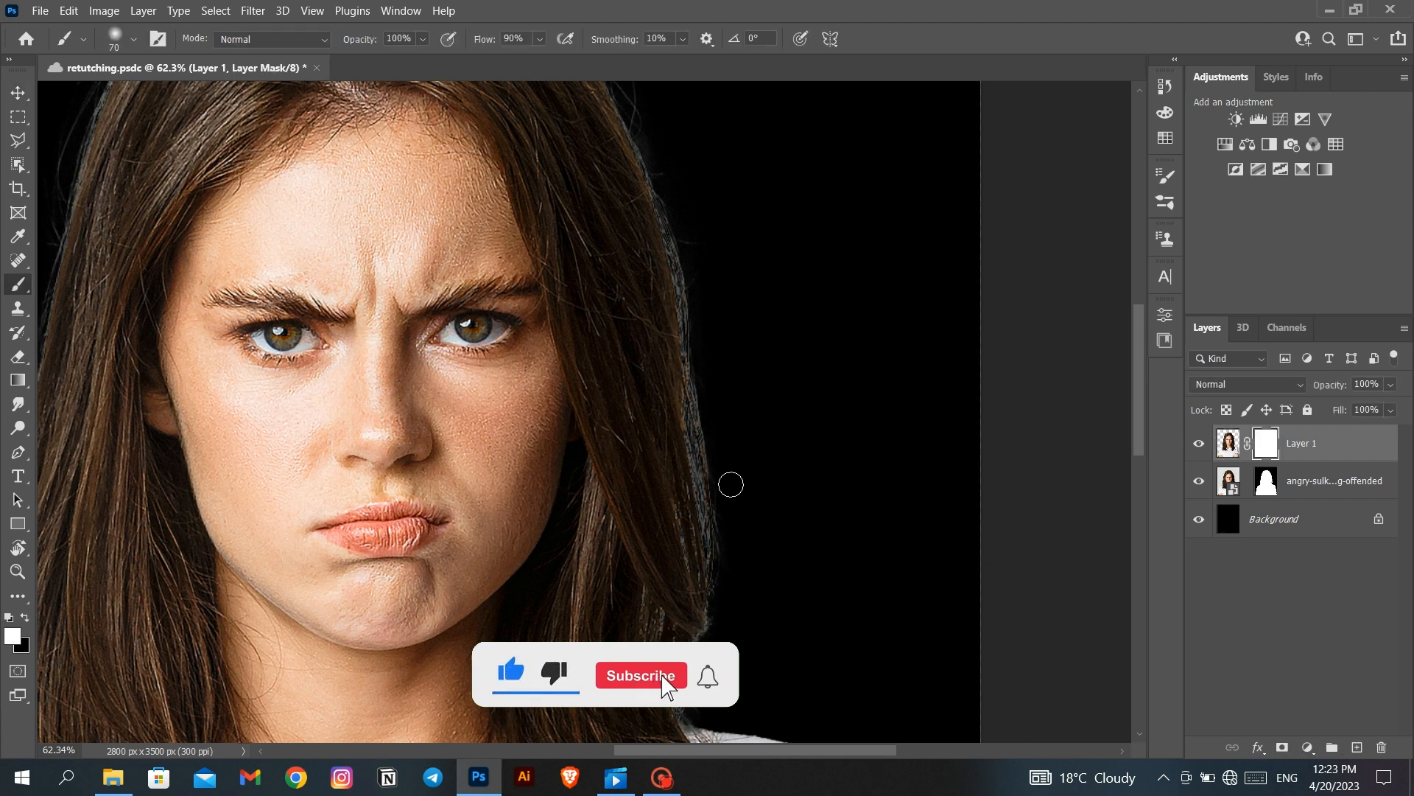
{"action": "key", "text": "x"}
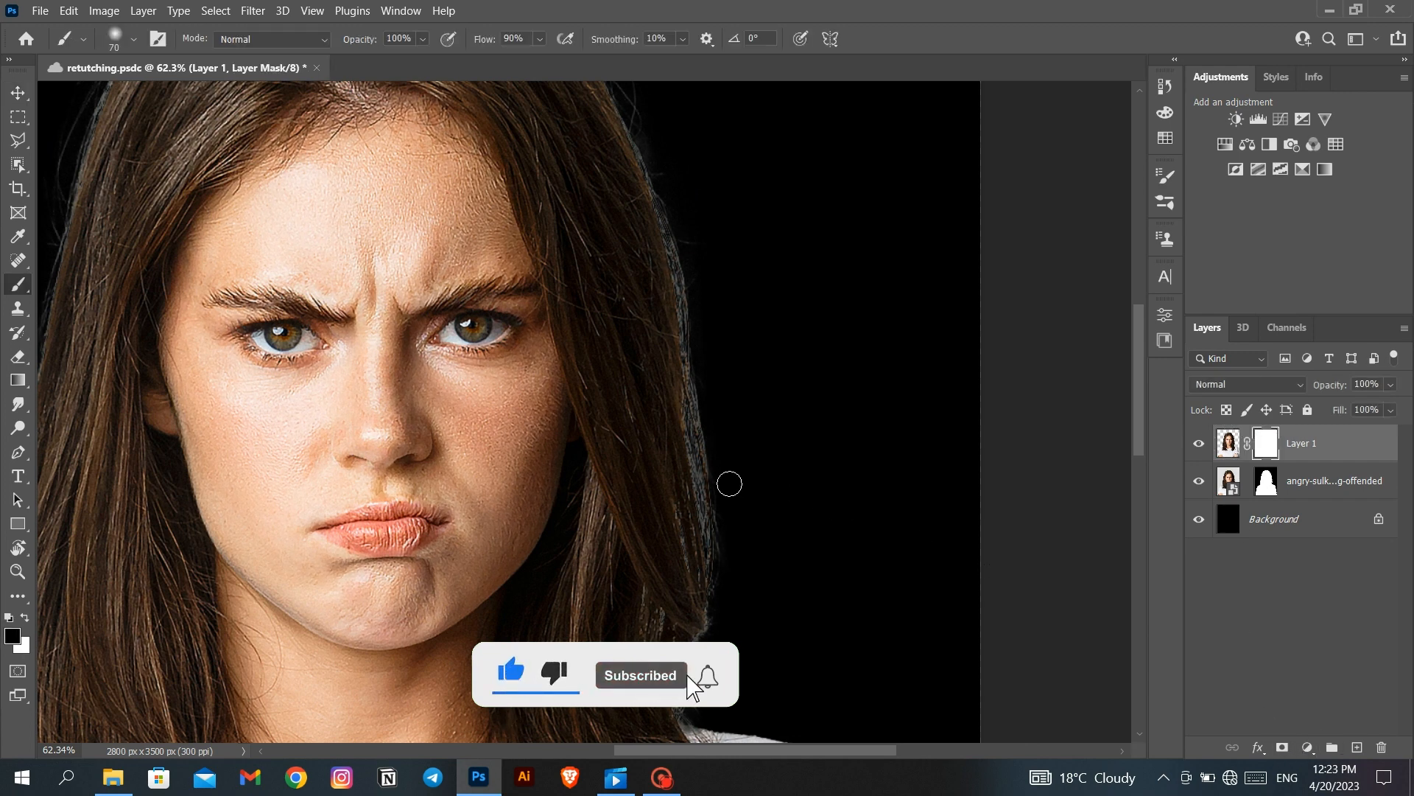
{"action": "left_click", "coordinate": [683, 39]}
{"action": "left_click", "coordinate": [696, 60]}
{"action": "left_click", "coordinate": [540, 39]}
{"action": "left_click_drag", "start_coordinate": [557, 60], "coordinate": [612, 69]}
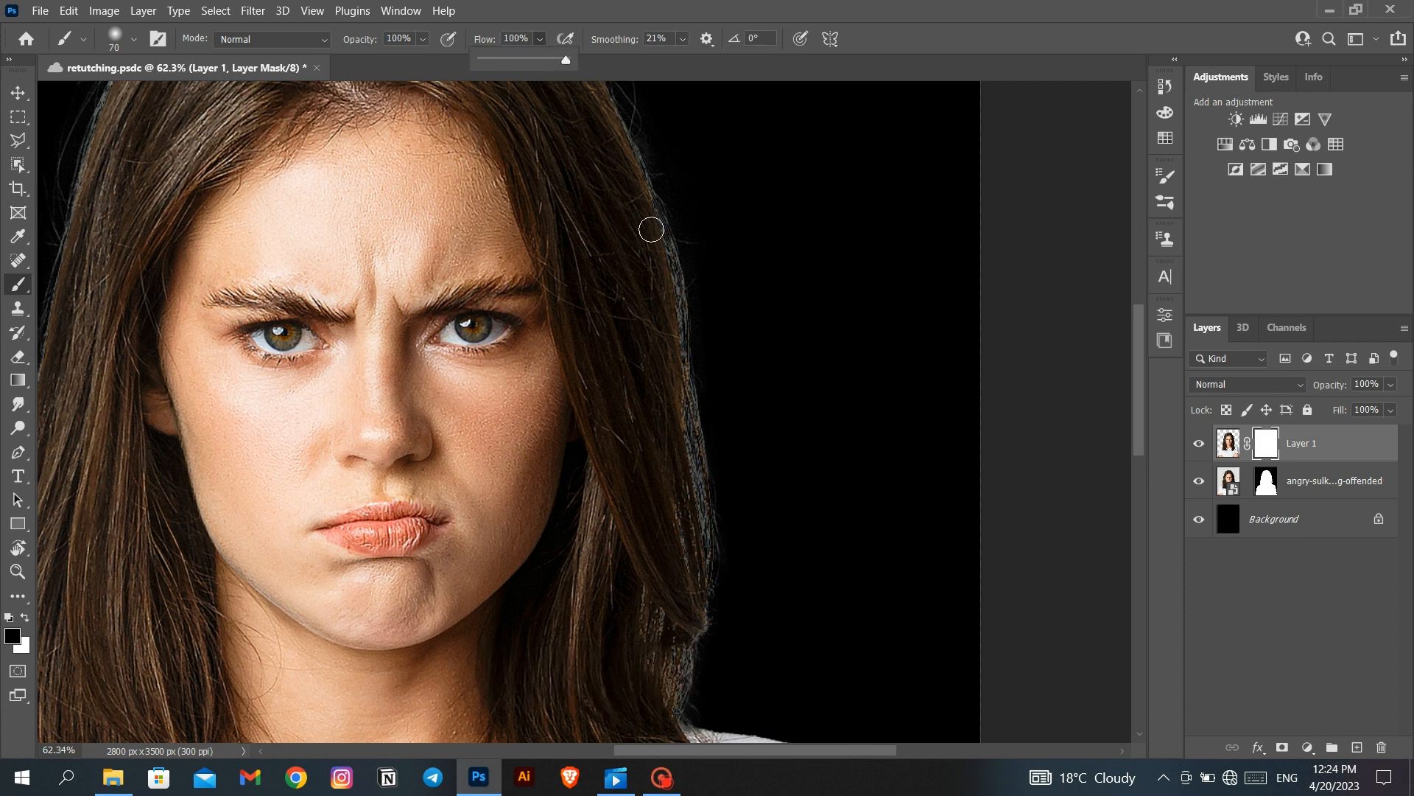
Paint black on the smoothed layer's mask over the hair beside the face and across the top of the head with the size 70 brush
{"action": "left_click_drag", "start_coordinate": [687, 342], "coordinate": [703, 536]}
{"action": "scroll", "coordinate": [688, 346], "scroll_direction": "up", "scroll_amount": 3}
{"action": "left_click_drag", "start_coordinate": [632, 365], "coordinate": [655, 434]}
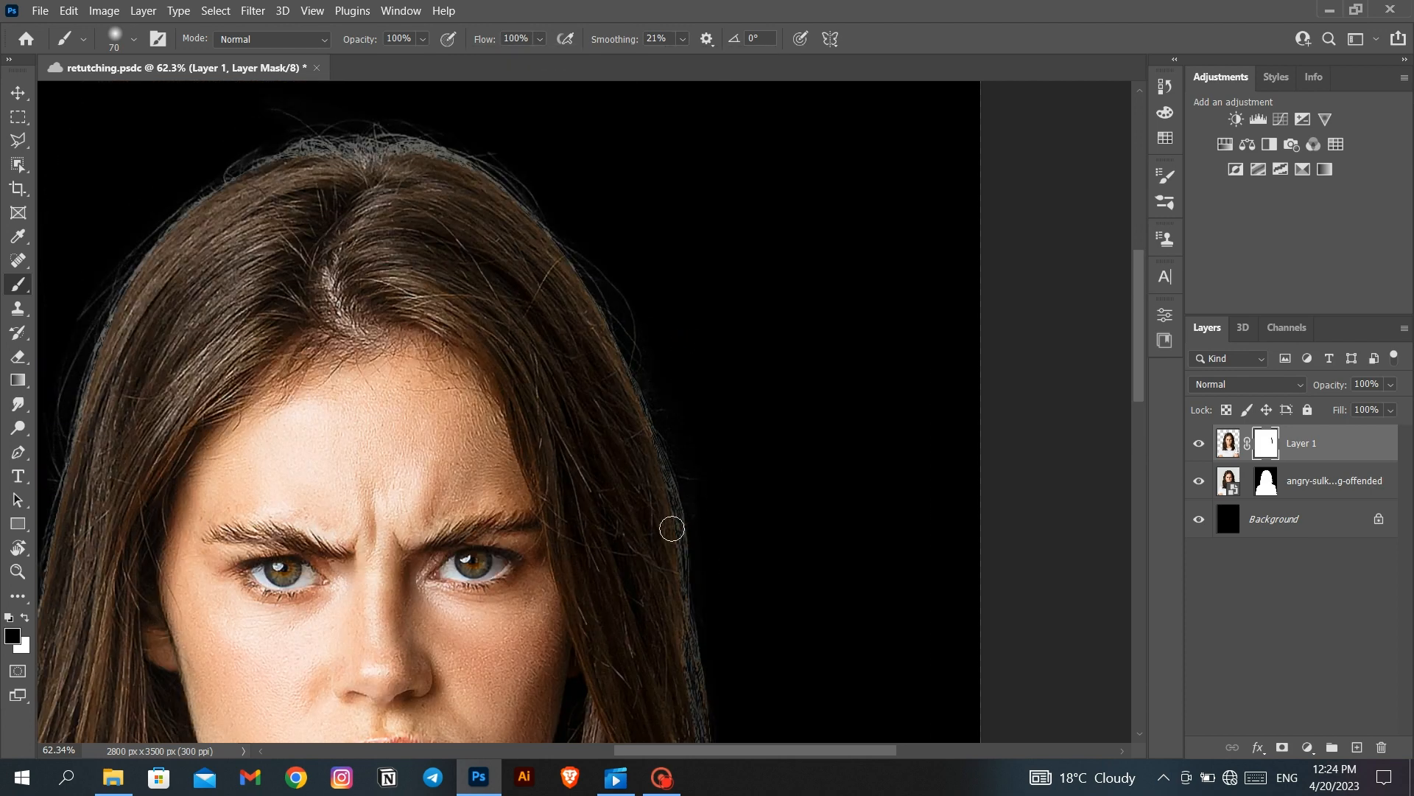
{"action": "scroll", "coordinate": [671, 529], "scroll_direction": "up", "scroll_amount": 3}
{"action": "mouse_move", "coordinate": [287, 325]}
{"action": "left_mouse_down"}
{"action": "mouse_move", "coordinate": [479, 344]}
{"action": "mouse_move", "coordinate": [564, 446]}
{"action": "left_mouse_up"}
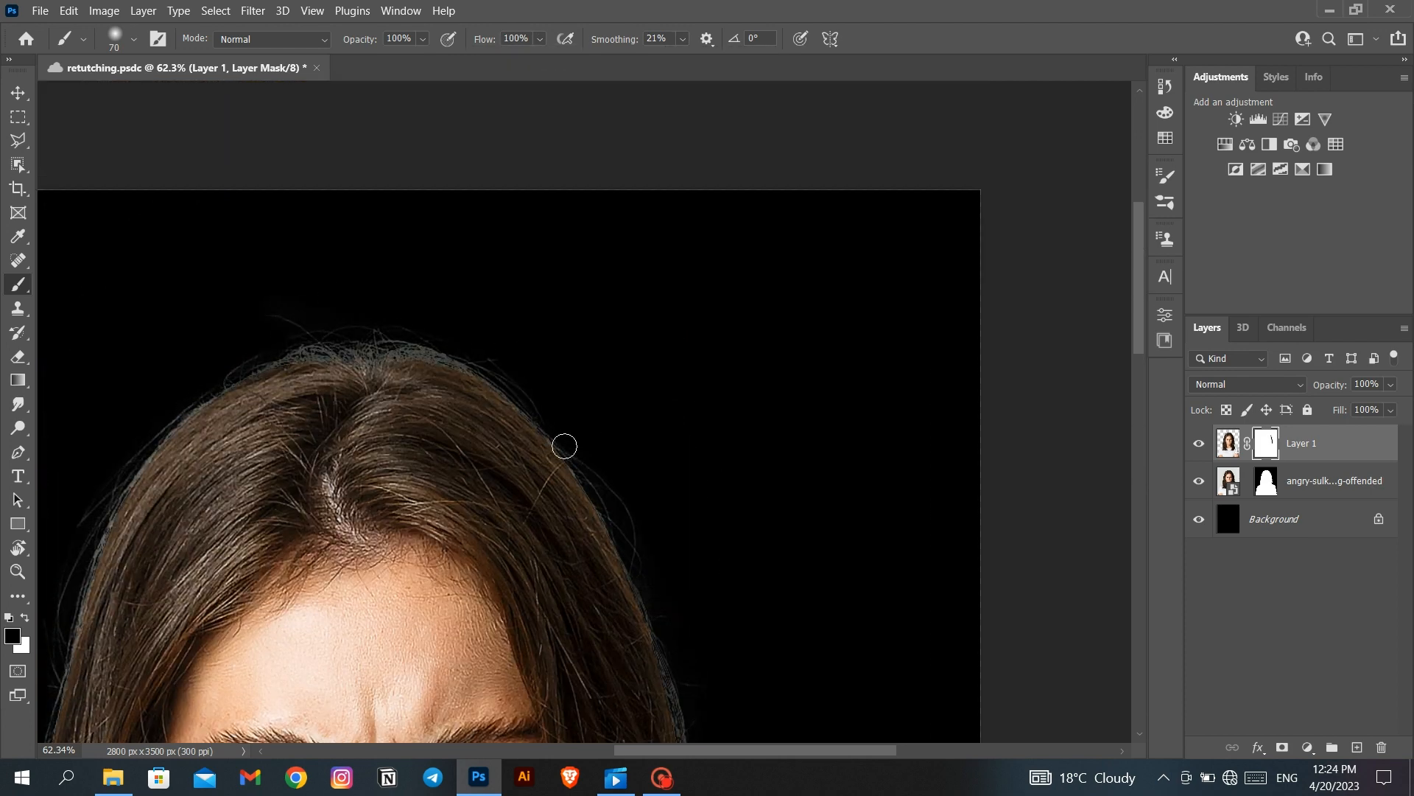
{"action": "left_click_drag", "start_coordinate": [173, 423], "coordinate": [306, 292]}
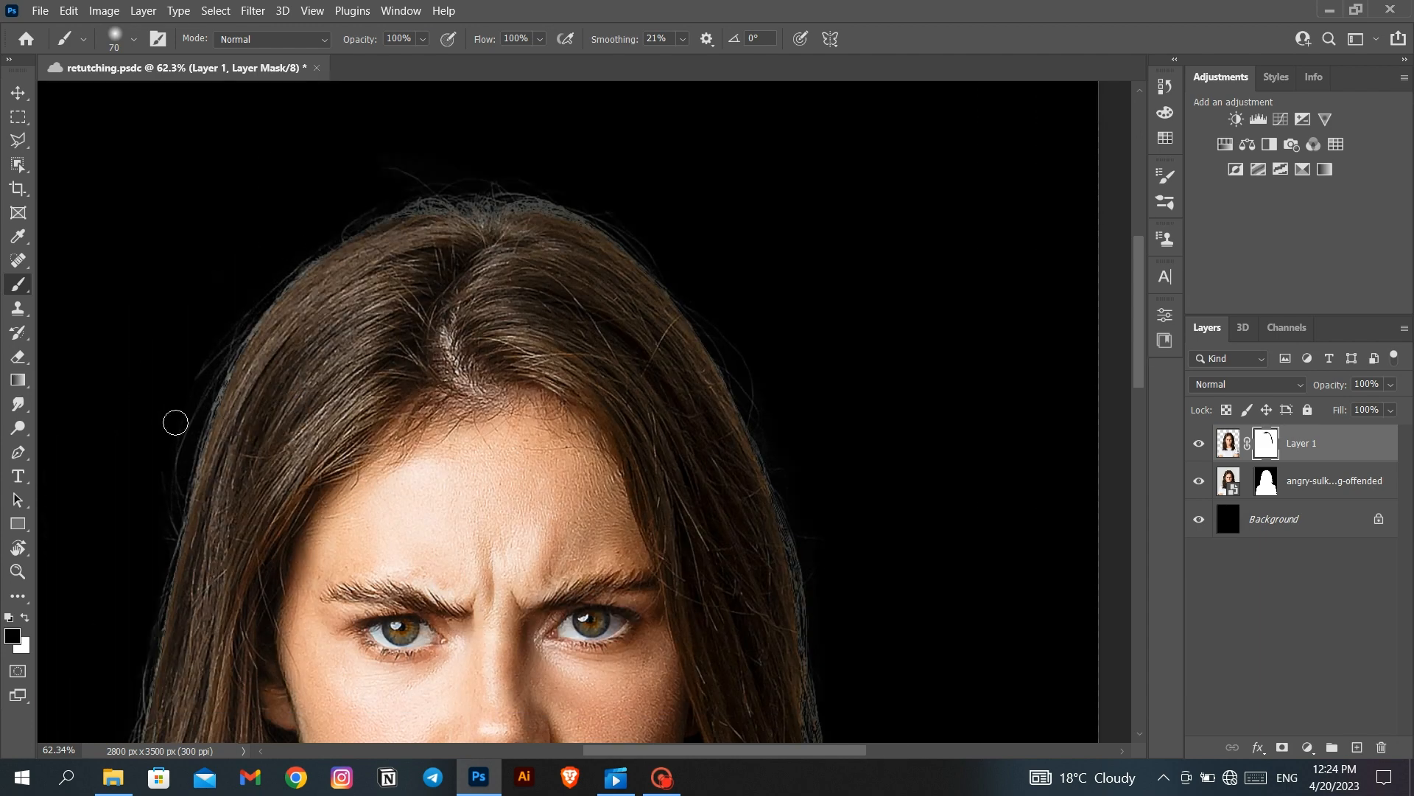
Mask the smoothing off the remaining hair on both sides down to the shoulders, using brush size 125 and 100% smoothing
{"action": "key", "text": "bracketright"}
{"action": "key", "text": "bracketright"}
{"action": "key", "text": "bracketright"}
{"action": "key", "text": "bracketright"}
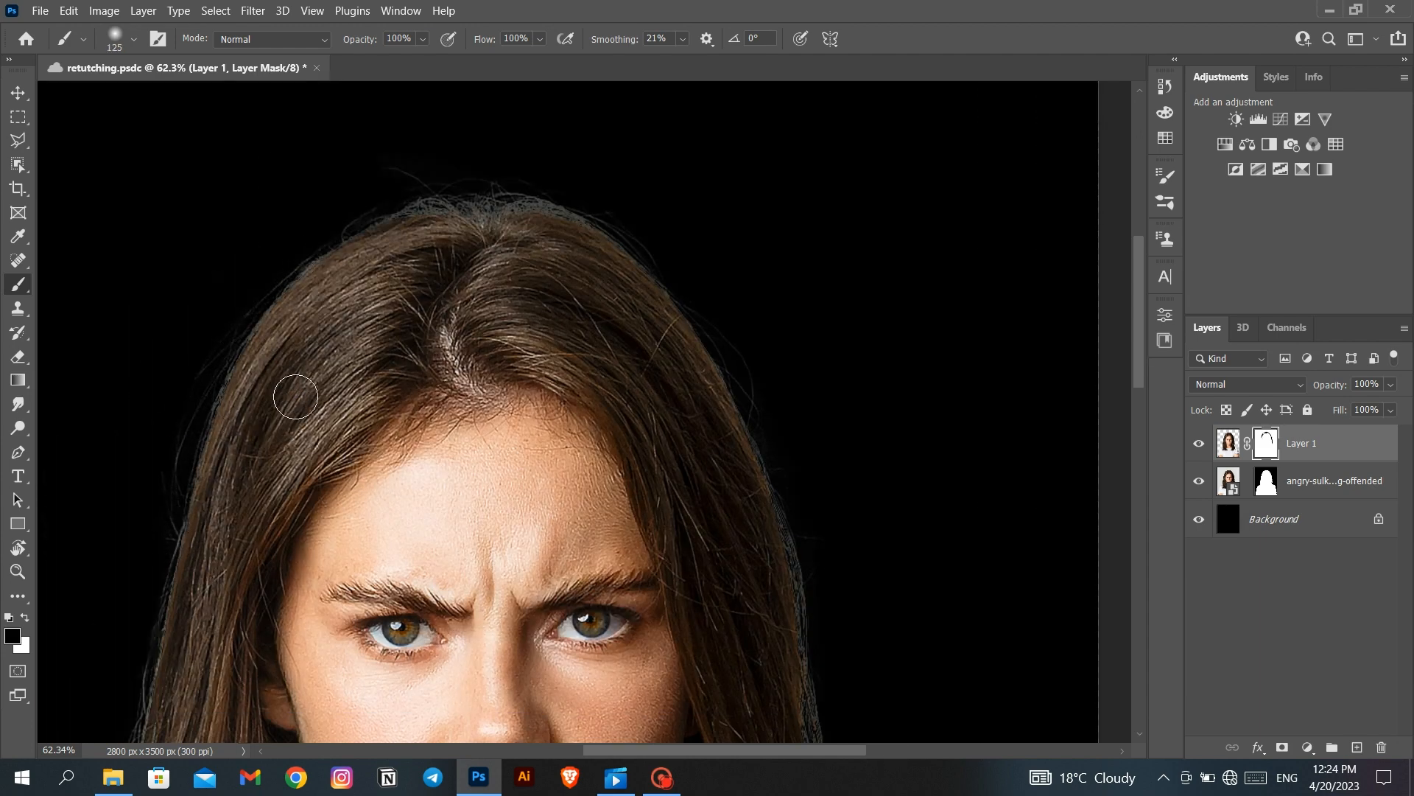
{"action": "left_click_drag", "start_coordinate": [683, 39], "coordinate": [894, 64]}
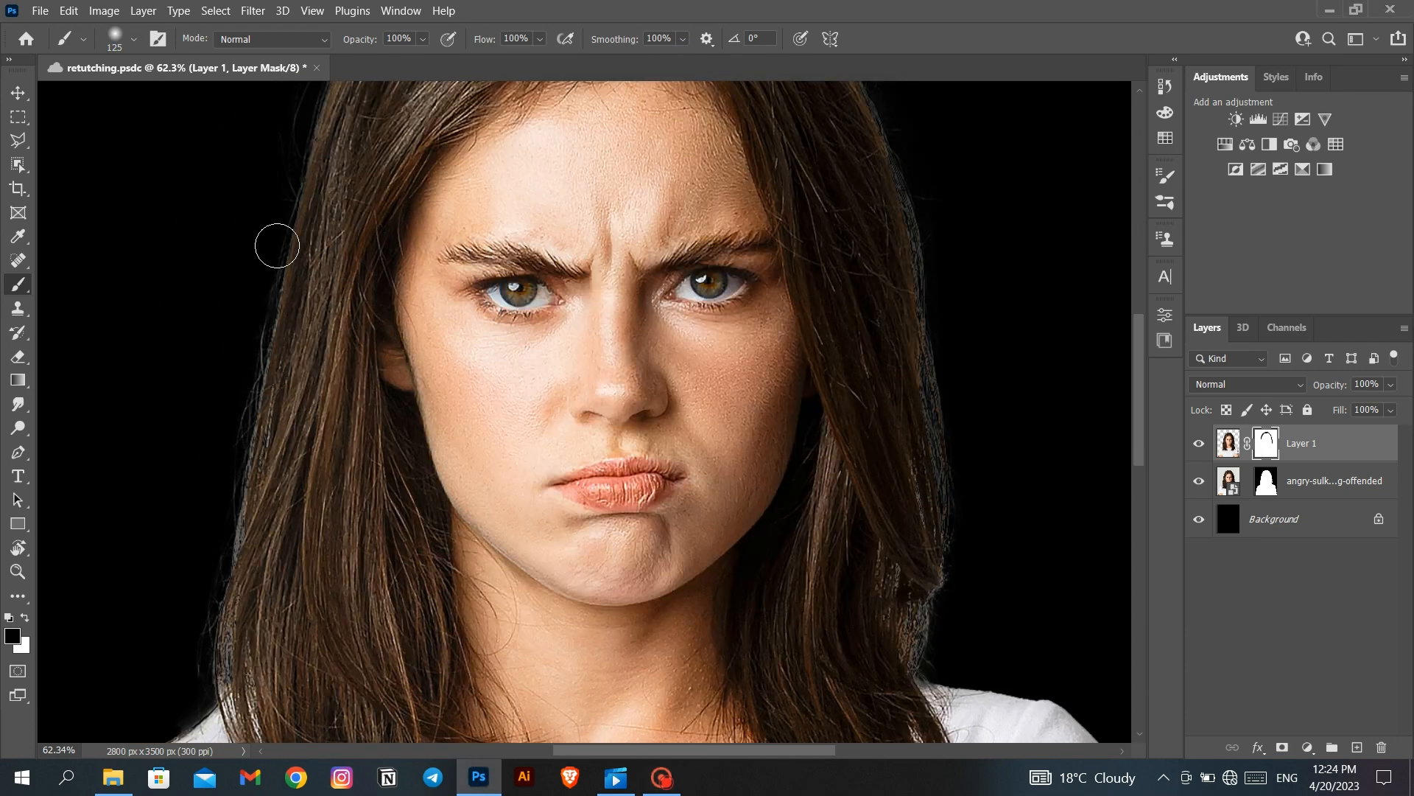
{"action": "scroll", "coordinate": [244, 540], "scroll_direction": "down", "scroll_amount": 3}
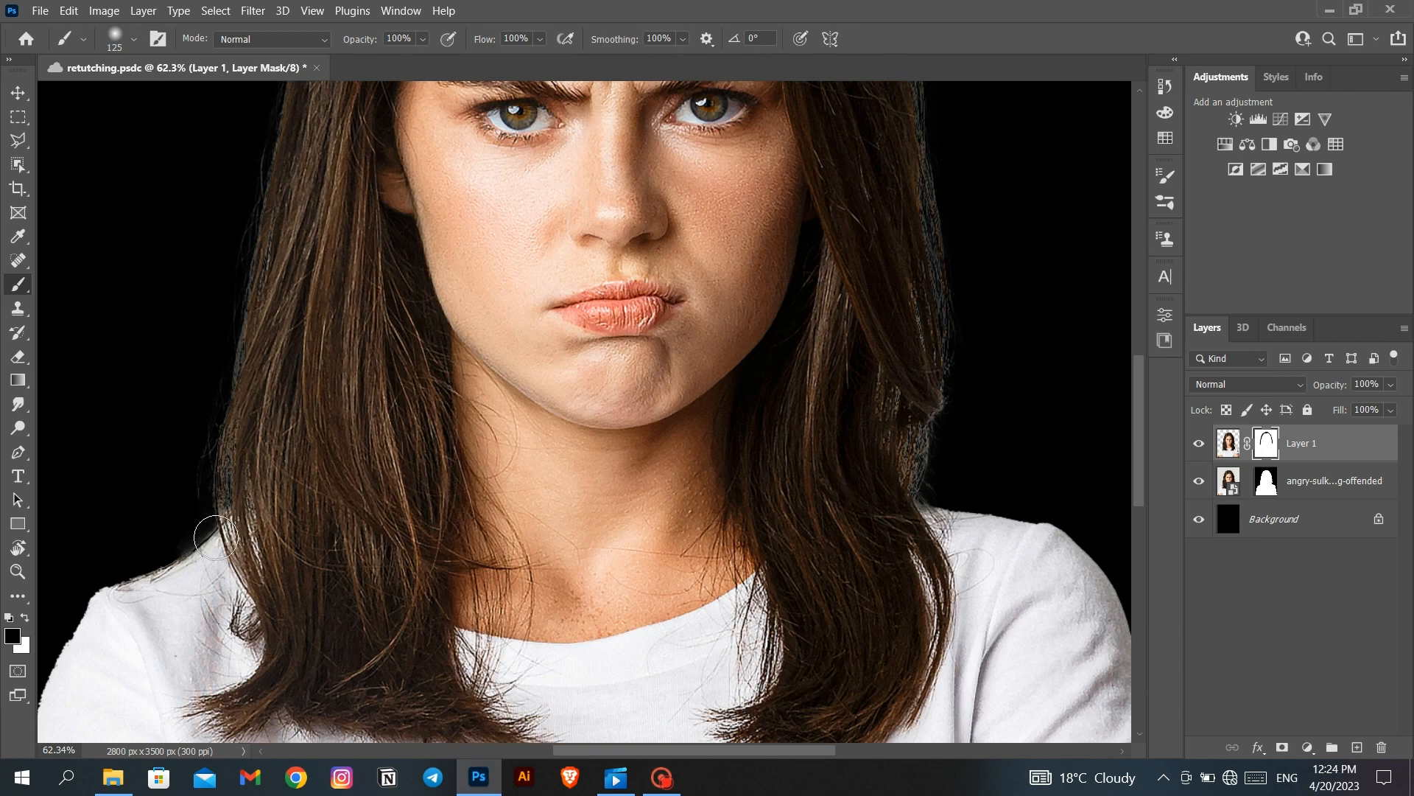
{"action": "scroll", "coordinate": [126, 589], "scroll_direction": "right", "scroll_amount": 1}
{"action": "scroll", "coordinate": [125, 589], "scroll_direction": "right", "scroll_amount": 10}
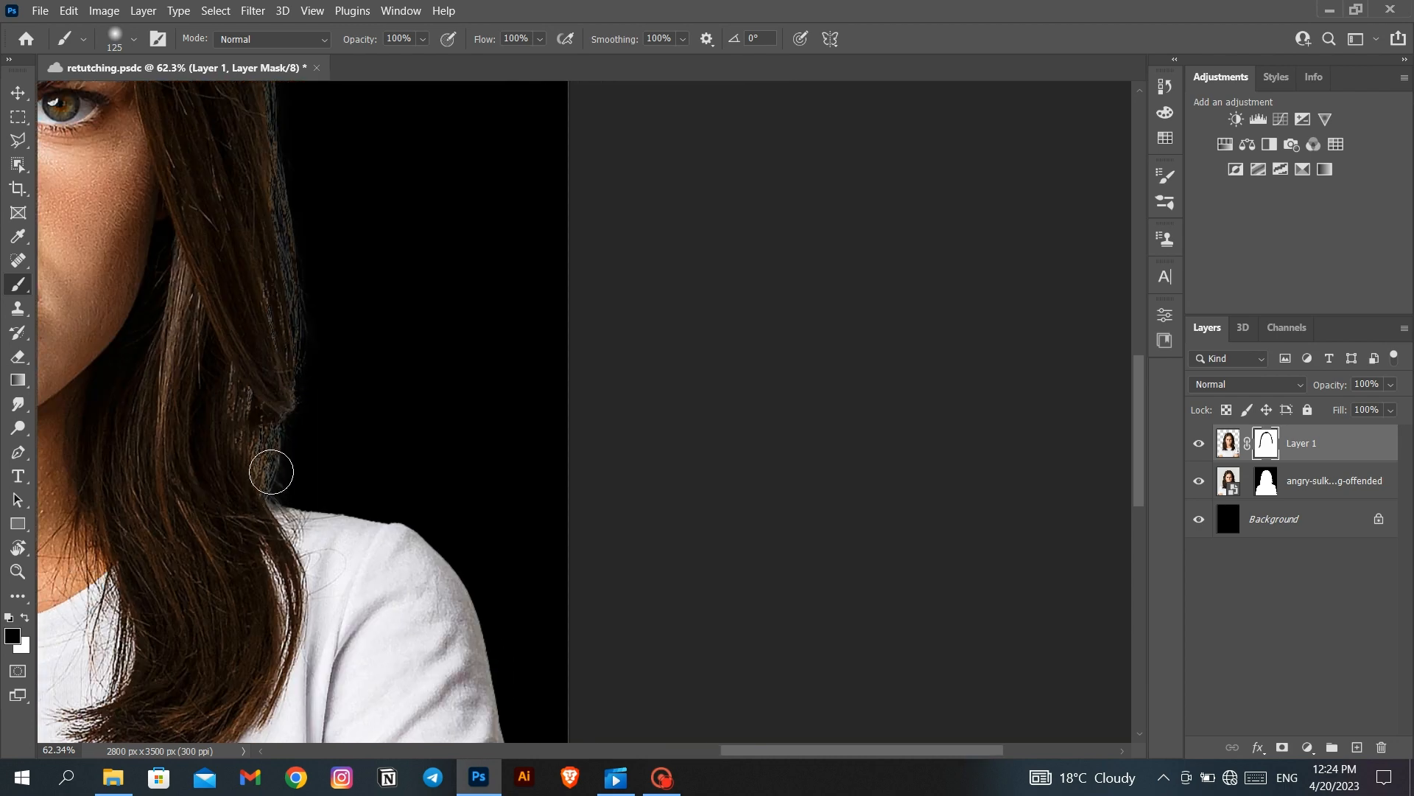
{"action": "scroll", "coordinate": [317, 530], "scroll_direction": "up", "scroll_amount": 3}
{"action": "scroll", "coordinate": [309, 545], "scroll_direction": "left", "scroll_amount": 1}
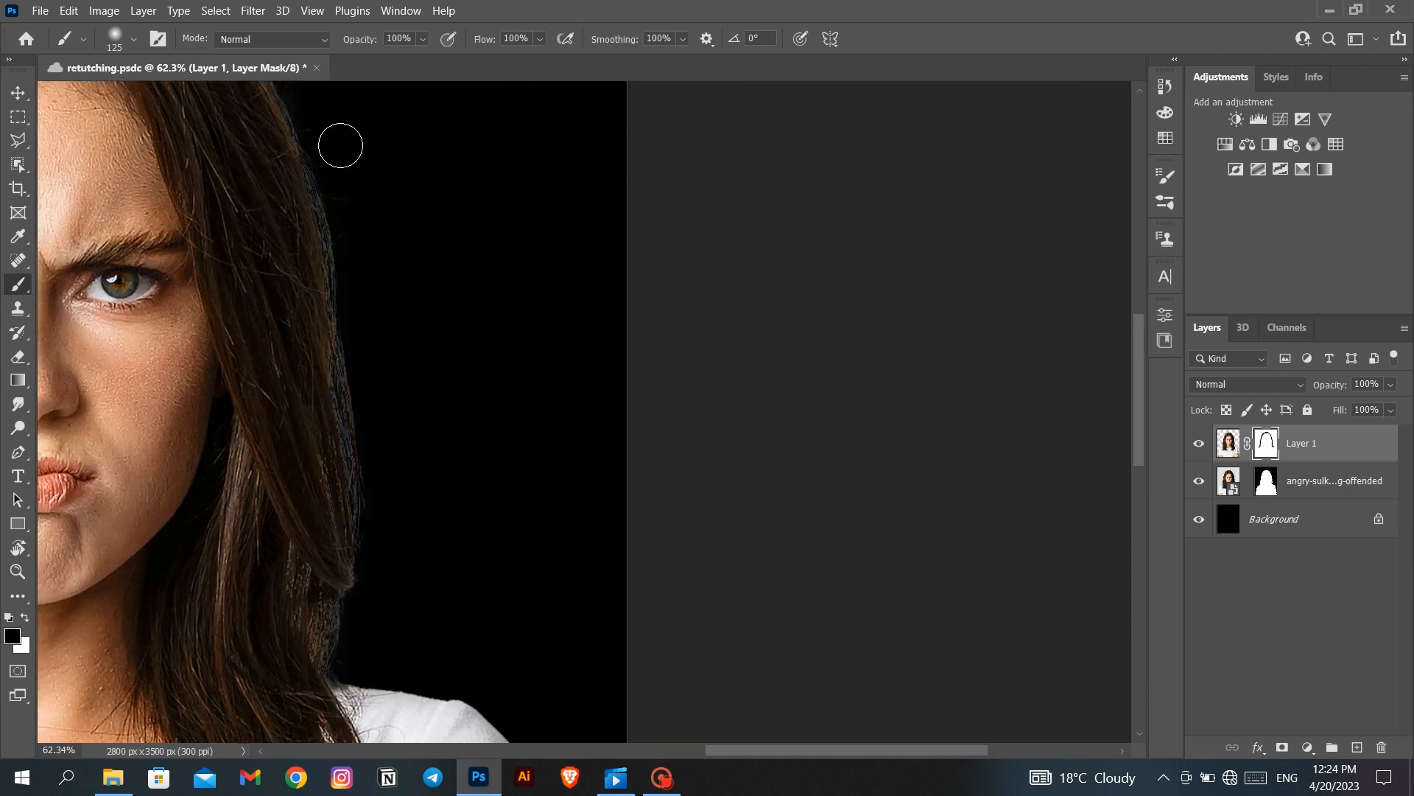
Paint black on the smoothed layer's mask over the facial details with a size 45 brush
{"action": "scroll", "coordinate": [345, 280], "scroll_direction": "left", "scroll_amount": 3}
{"action": "scroll", "coordinate": [317, 286], "scroll_direction": "left", "scroll_amount": 2}
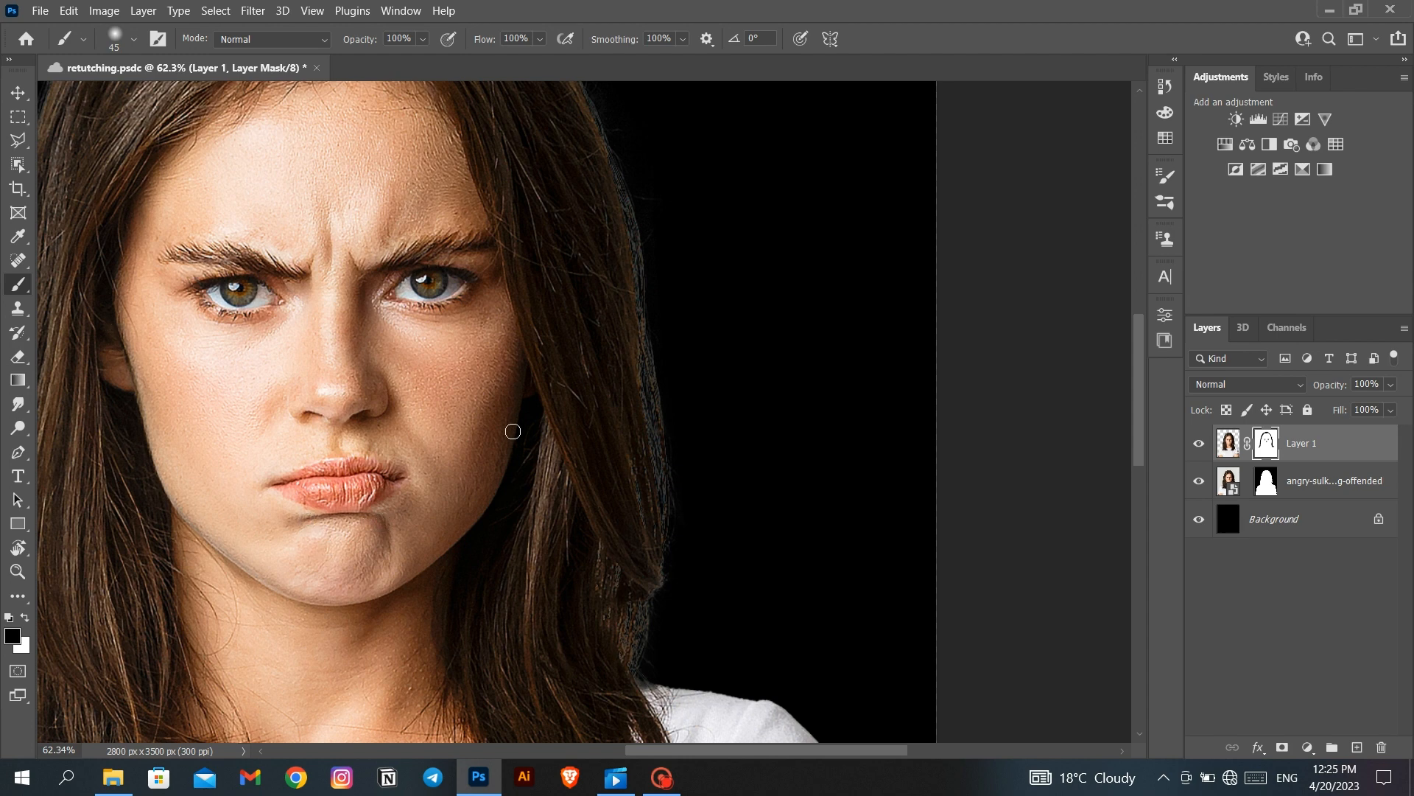
{"action": "scroll", "coordinate": [513, 431], "scroll_direction": "down", "scroll_amount": 2}
{"action": "scroll", "coordinate": [324, 491], "scroll_direction": "left", "scroll_amount": 2}
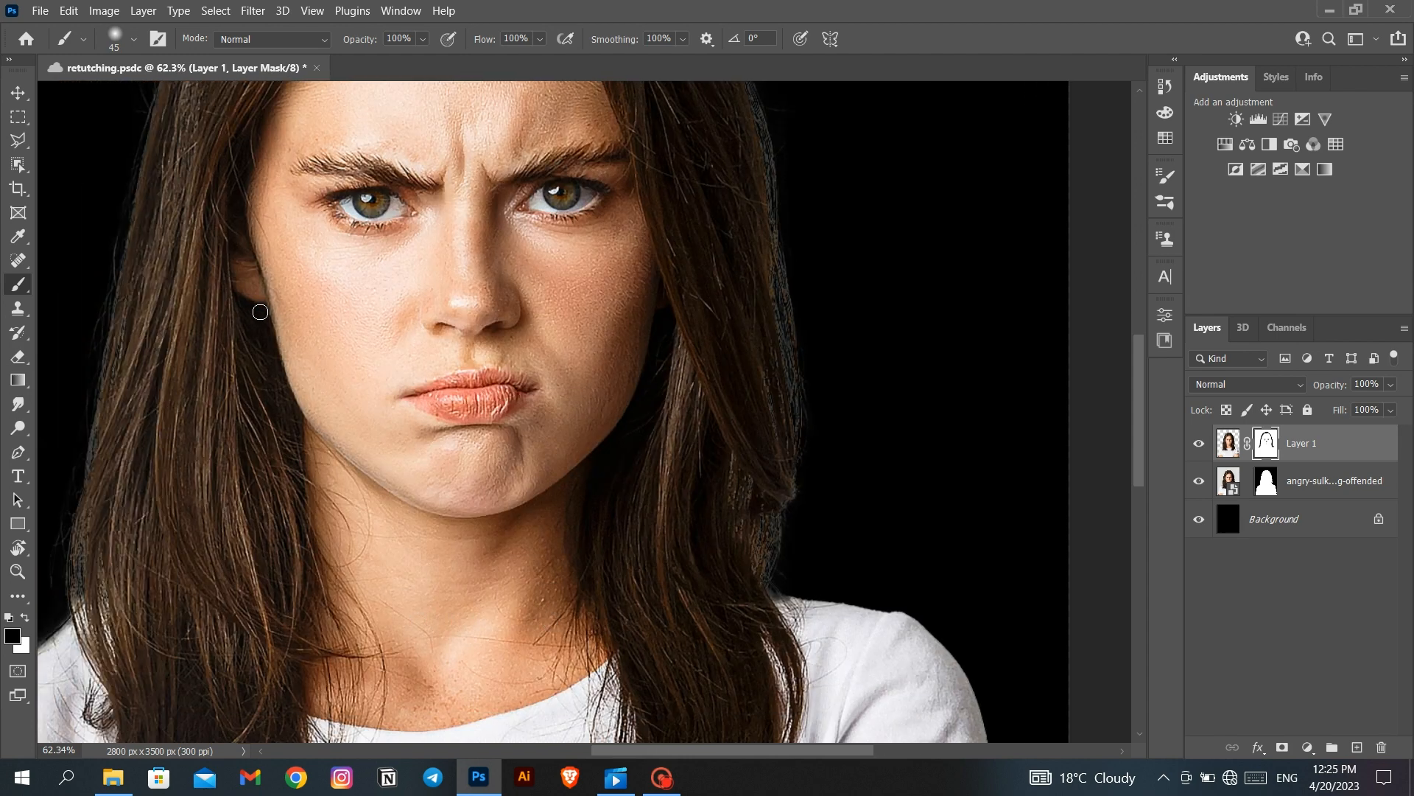
{"action": "scroll", "coordinate": [313, 436], "scroll_direction": "up", "scroll_amount": 4}
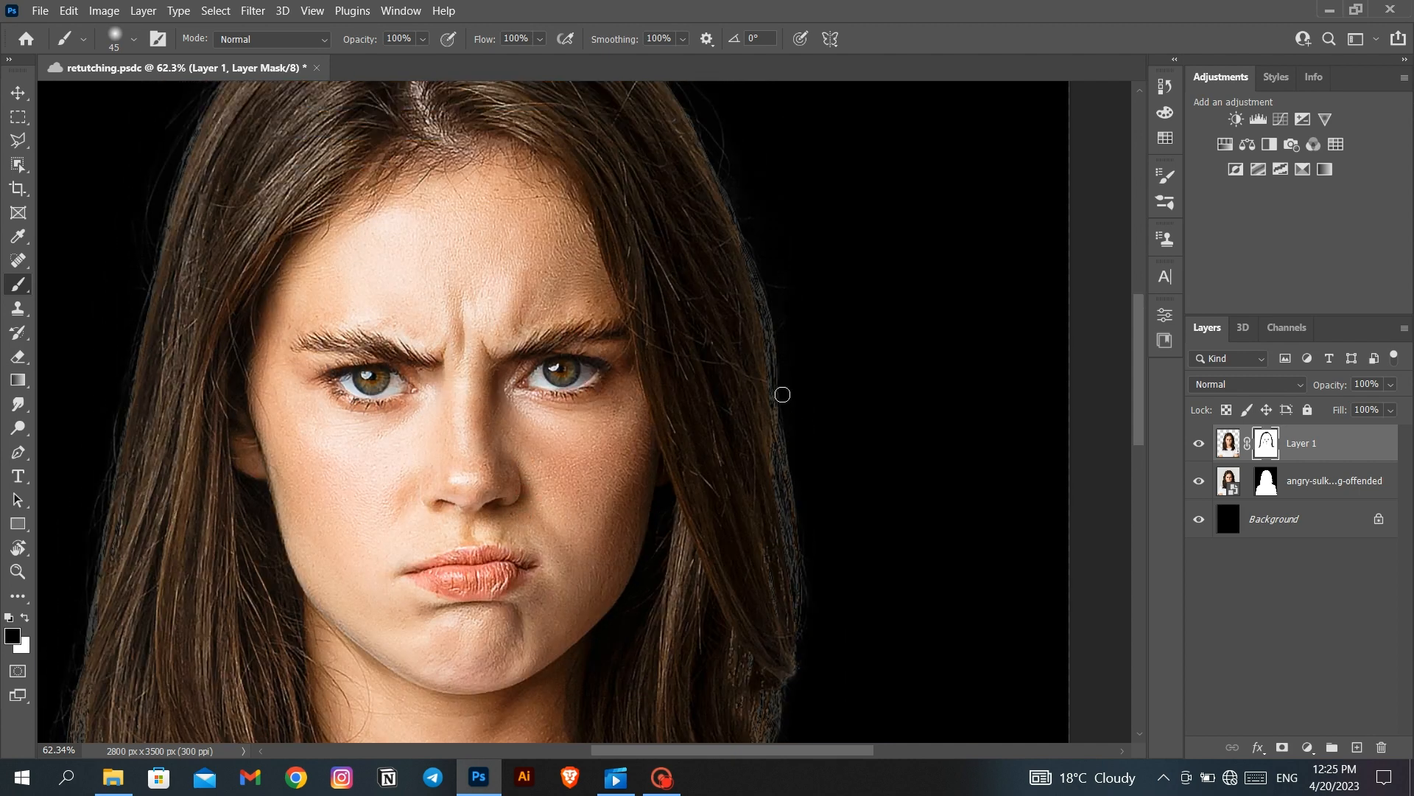
Compare the portrait with and without the masked smoothing layer, and view the whole image
{"action": "left_click", "coordinate": [1199, 446]}
{"action": "left_click", "coordinate": [1199, 446]}
{"action": "left_click", "coordinate": [1200, 447]}
{"action": "left_click", "coordinate": [1200, 446]}
{"action": "left_click", "coordinate": [1199, 447]}
{"action": "left_click", "coordinate": [1200, 448]}
{"action": "left_click", "coordinate": [1199, 448]}
{"action": "left_click", "coordinate": [1199, 446]}
{"action": "left_click", "coordinate": [1199, 446]}
{"action": "left_click", "coordinate": [1199, 447]}
{"action": "key", "text": "ctrl+0"}
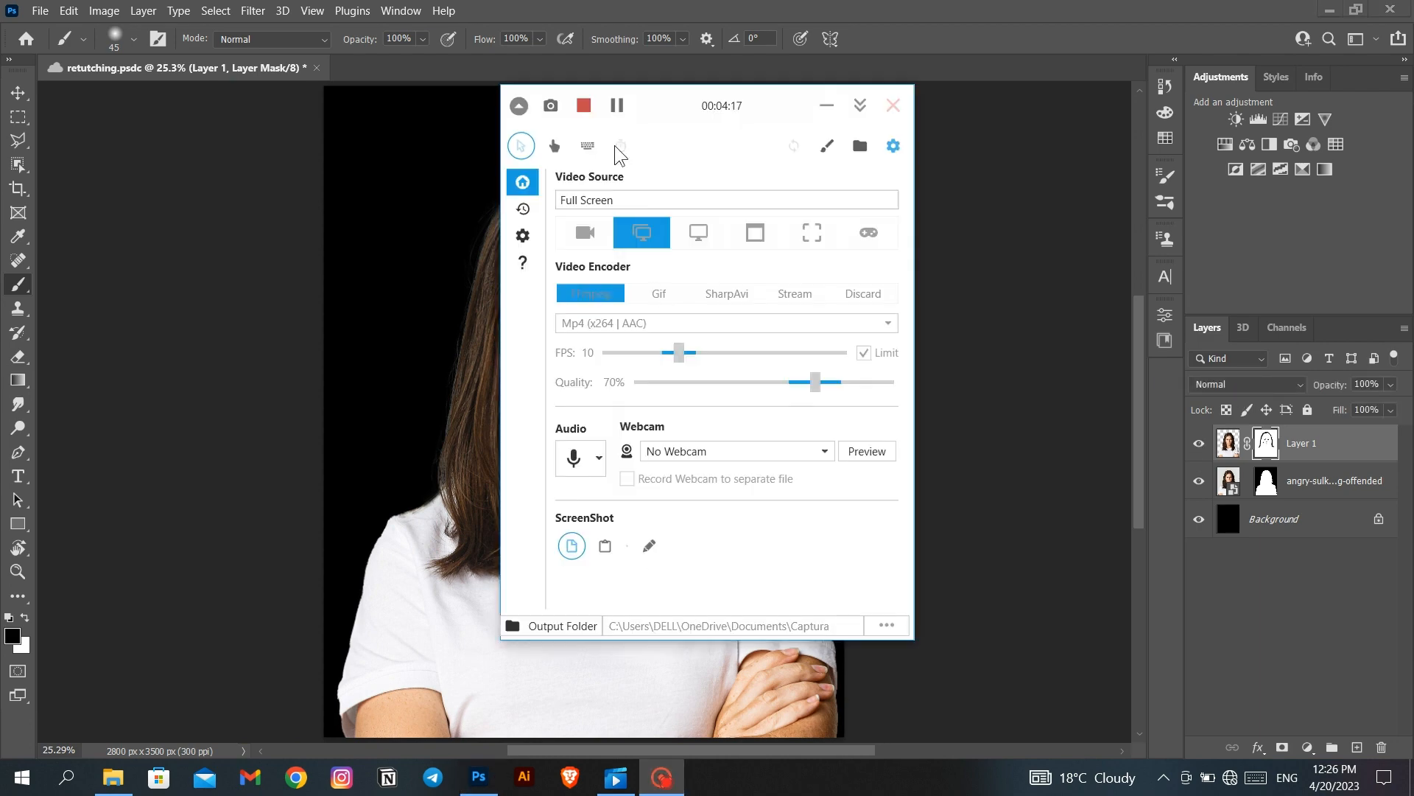
{"action": "left_click", "coordinate": [827, 105]}
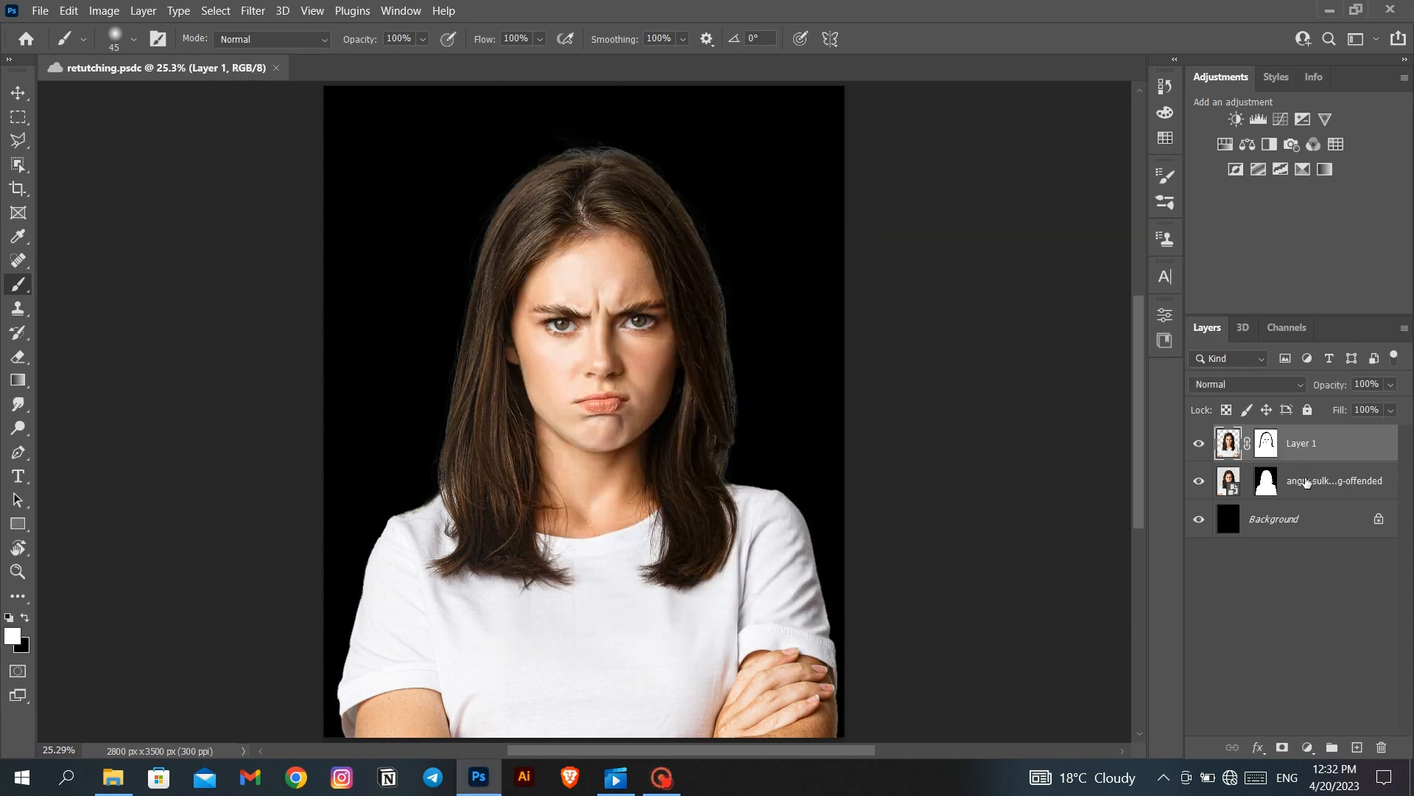
Convert the smoothed layer and the masked portrait layer together into one smart object
{"action": "left_click", "coordinate": [1302, 478], "text": "shift"}
{"action": "right_click", "coordinate": [1306, 477]}
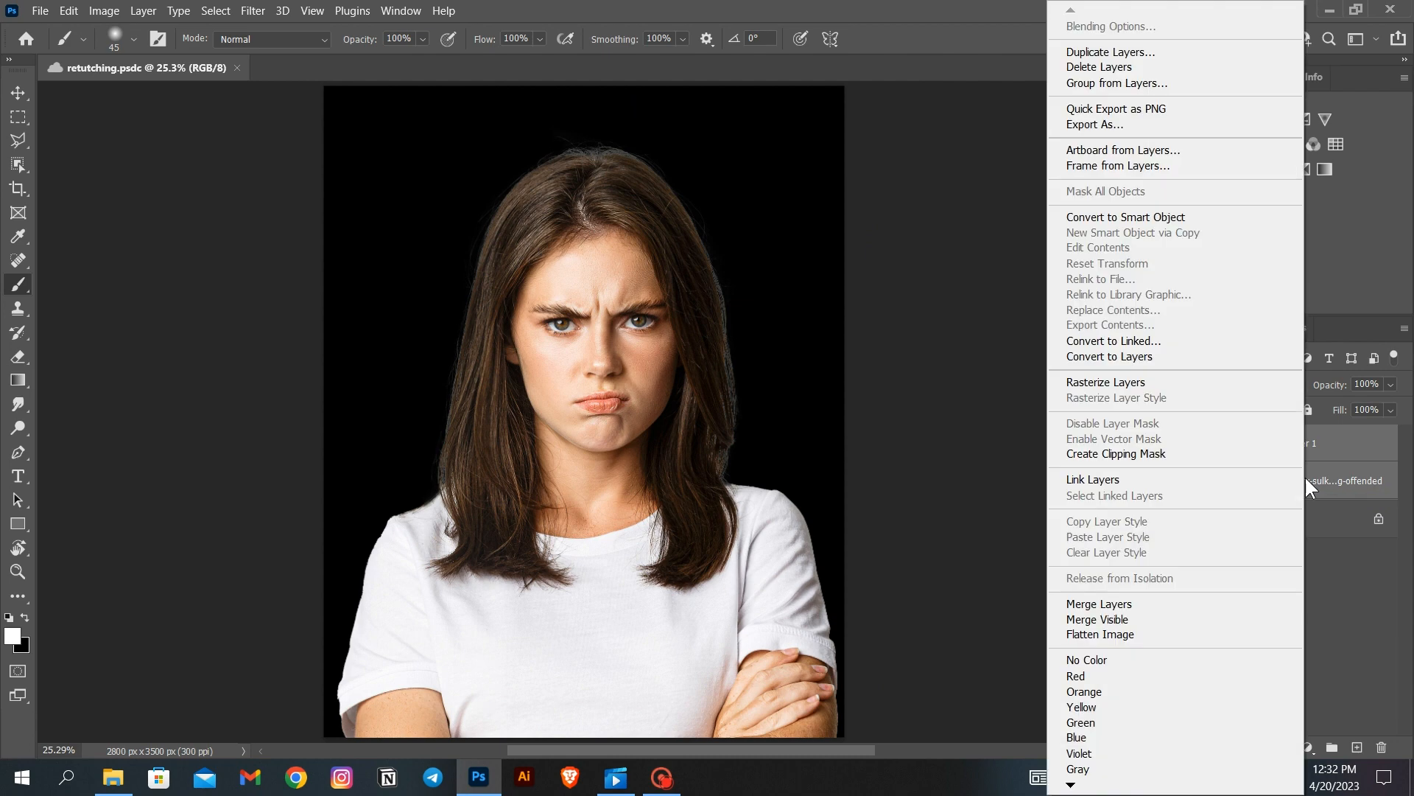
{"action": "left_click", "coordinate": [1150, 216]}
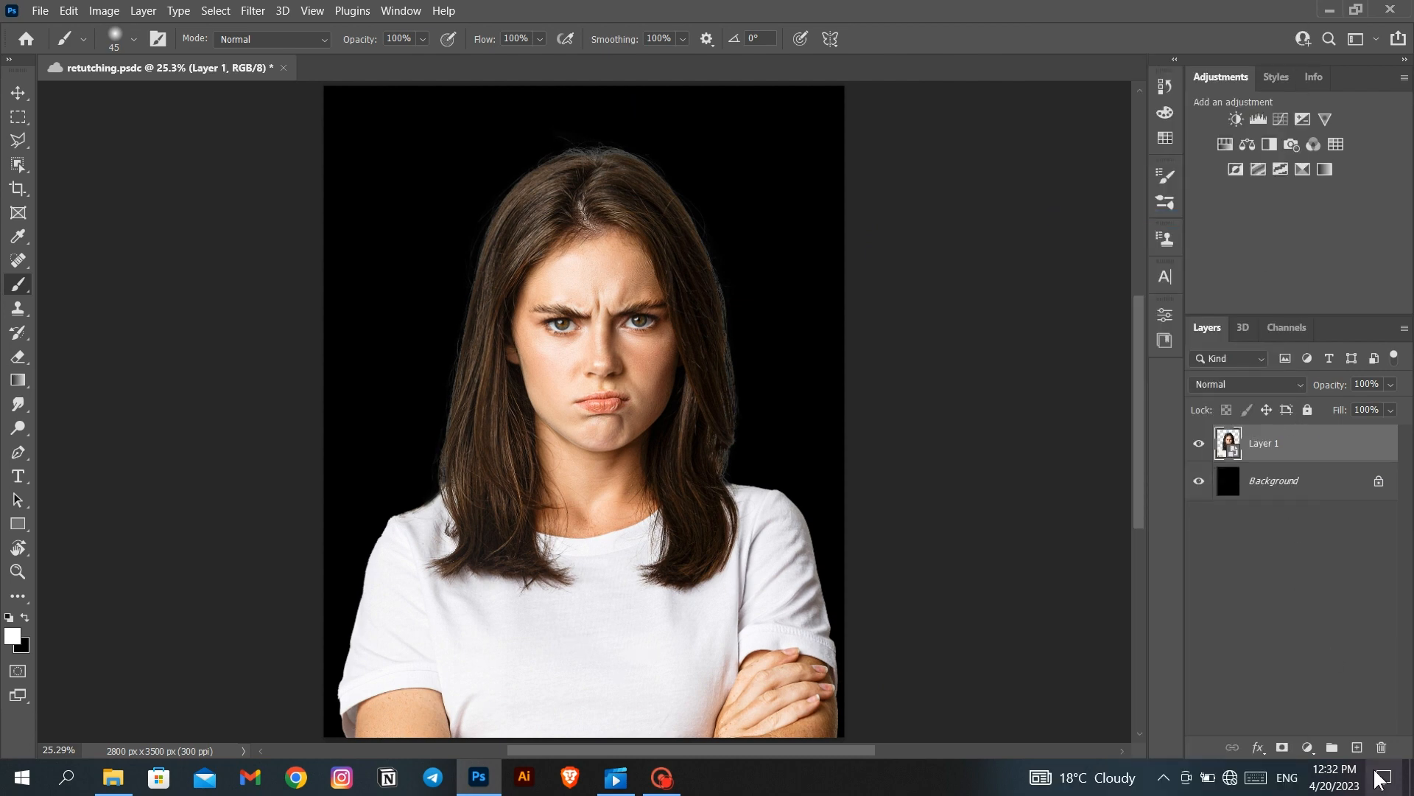
Draw a black circle about 2246 px wide on a new layer and center it over the woman's head
{"action": "left_click", "coordinate": [1357, 748]}
{"action": "right_click", "coordinate": [18, 523]}
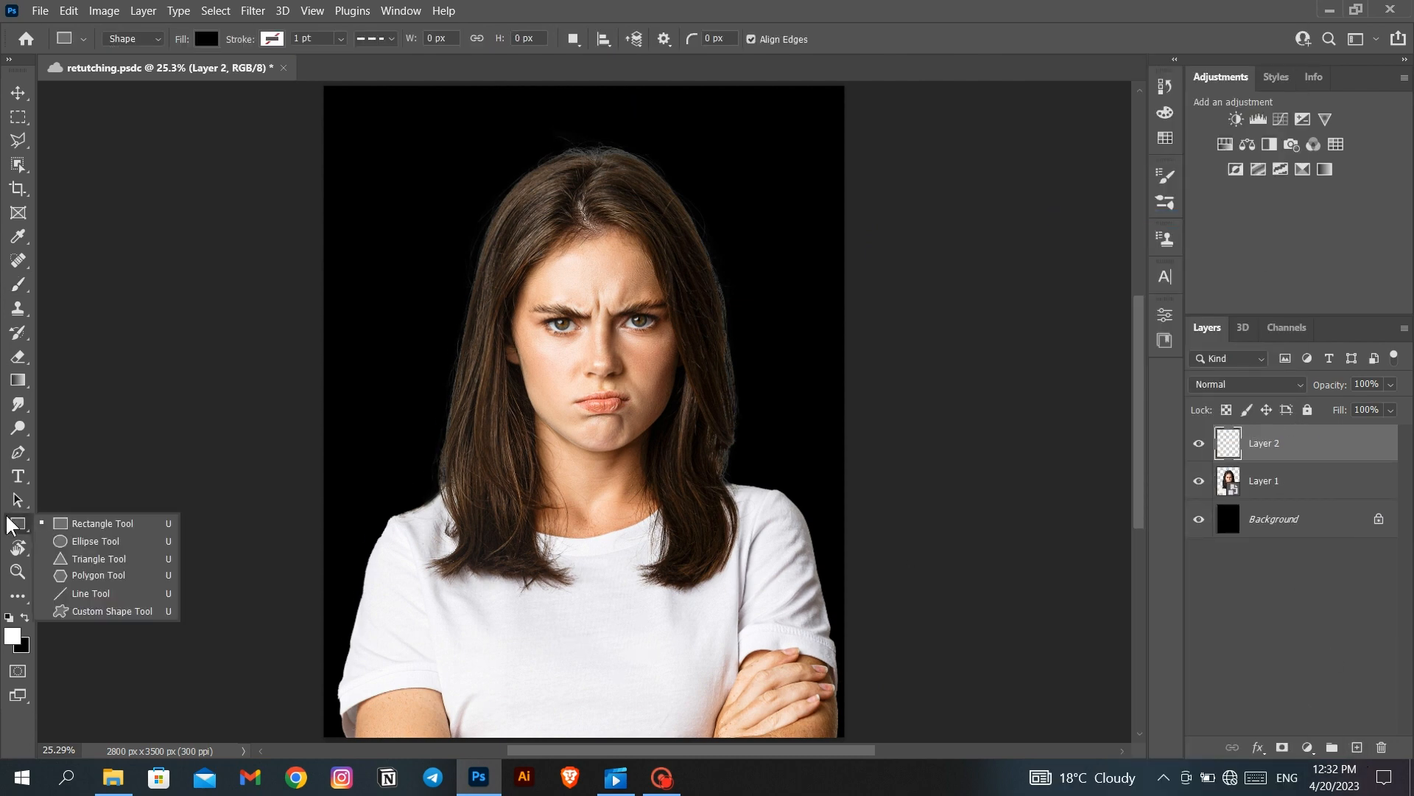
{"action": "left_click", "coordinate": [89, 543]}
{"action": "left_click_drag", "start_coordinate": [444, 222], "coordinate": [863, 640]}
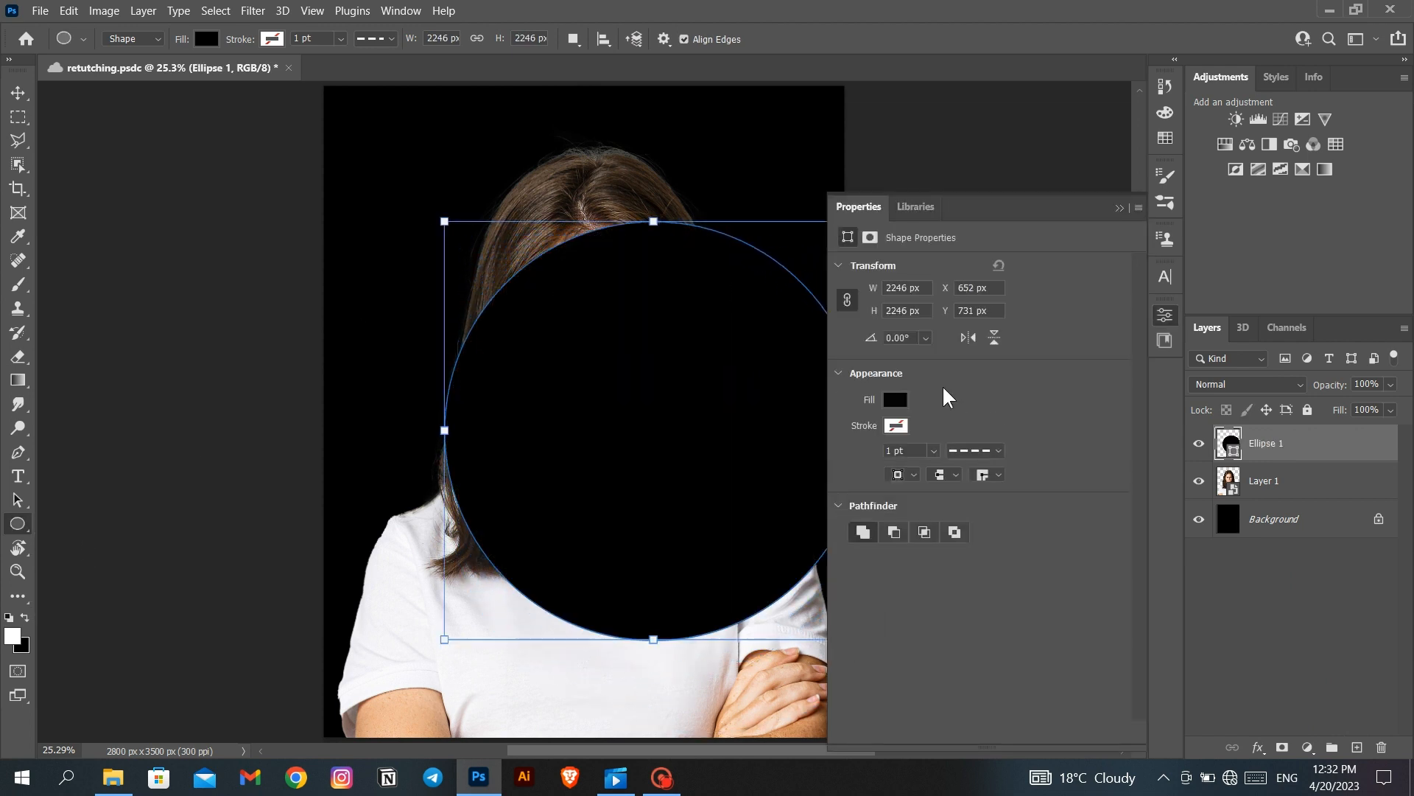
{"action": "left_click", "coordinate": [1120, 209]}
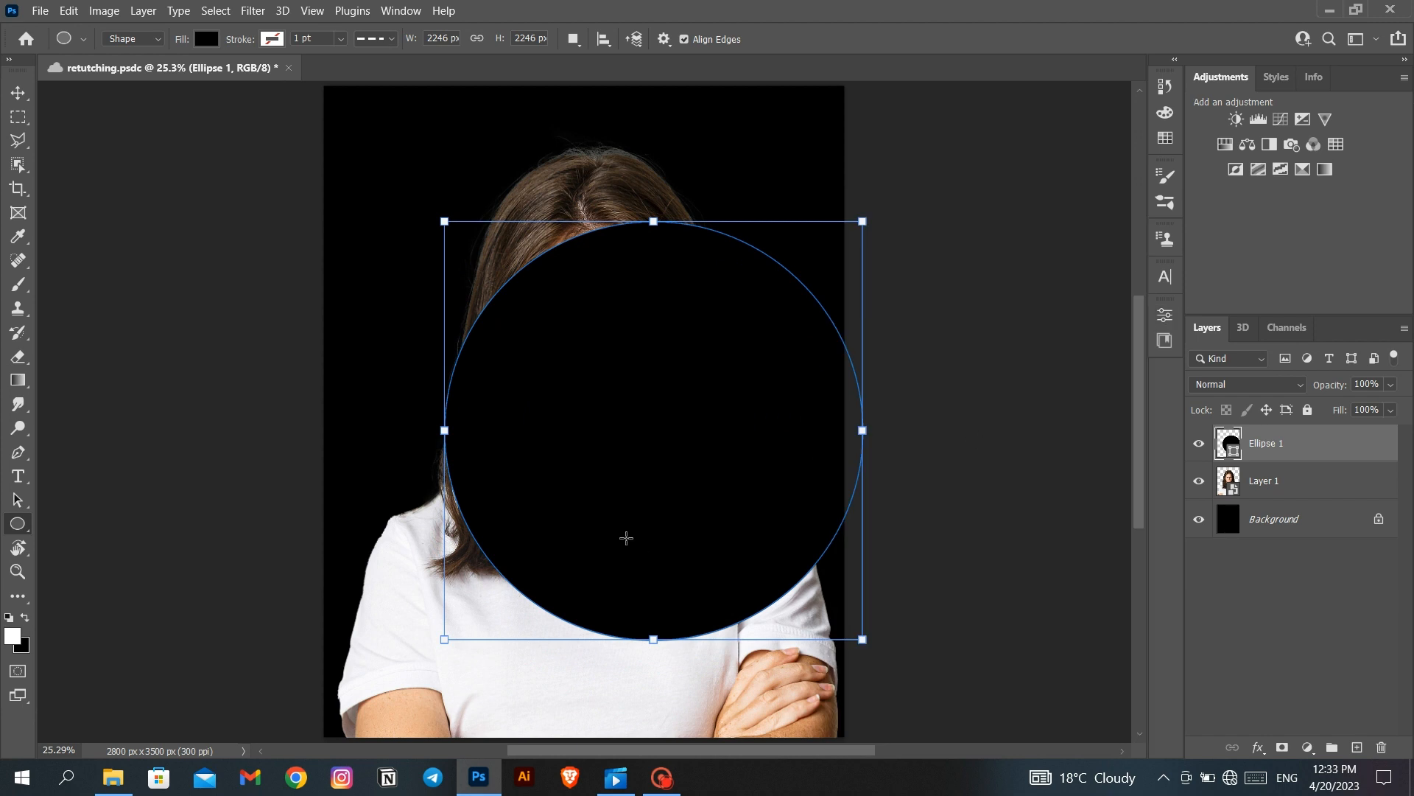
{"action": "left_click", "coordinate": [17, 93]}
{"action": "left_click_drag", "start_coordinate": [688, 428], "coordinate": [620, 332]}
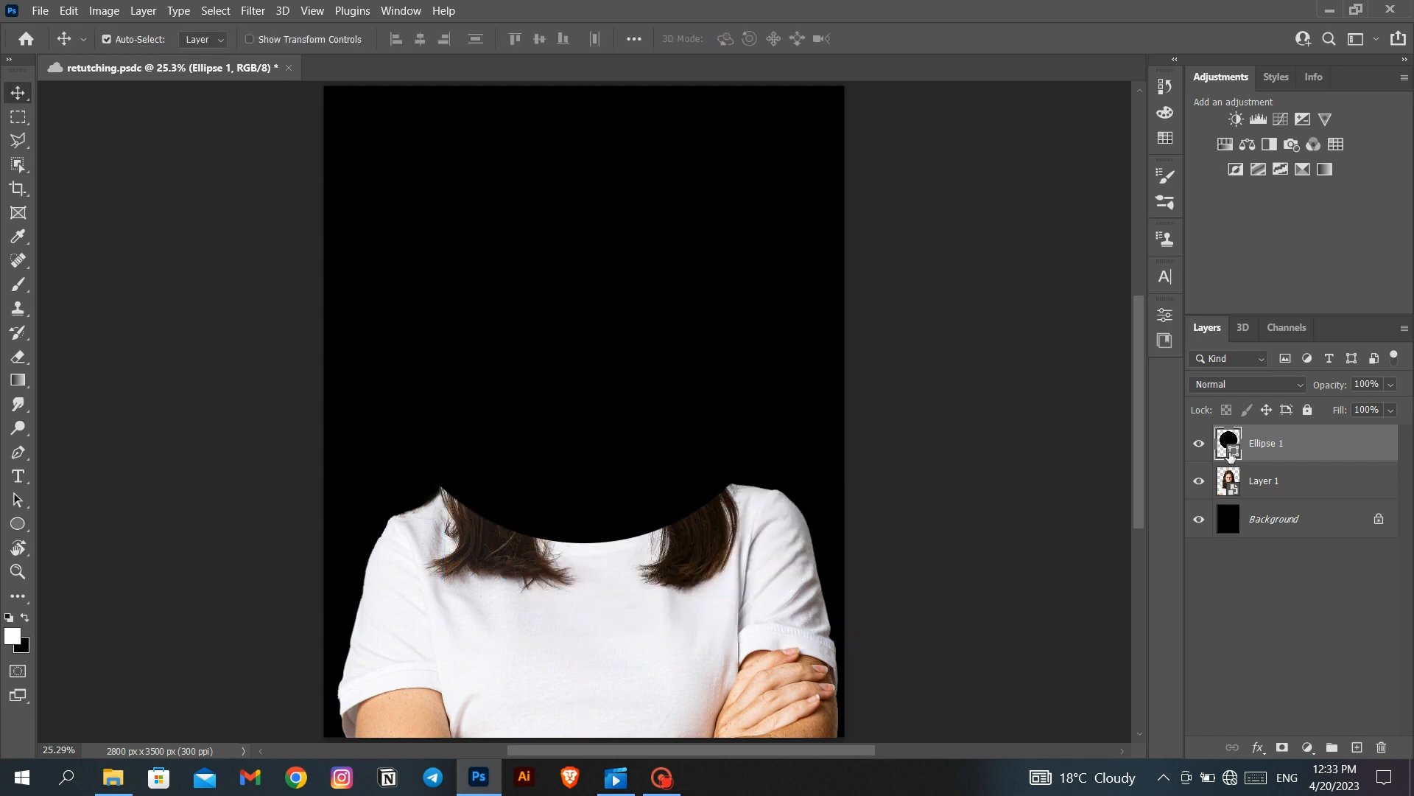
Change the circle's fill color to pink c2258d
{"action": "double_click", "coordinate": [1229, 456]}
{"action": "left_click", "coordinate": [271, 599]}
{"action": "left_click", "coordinate": [198, 411]}
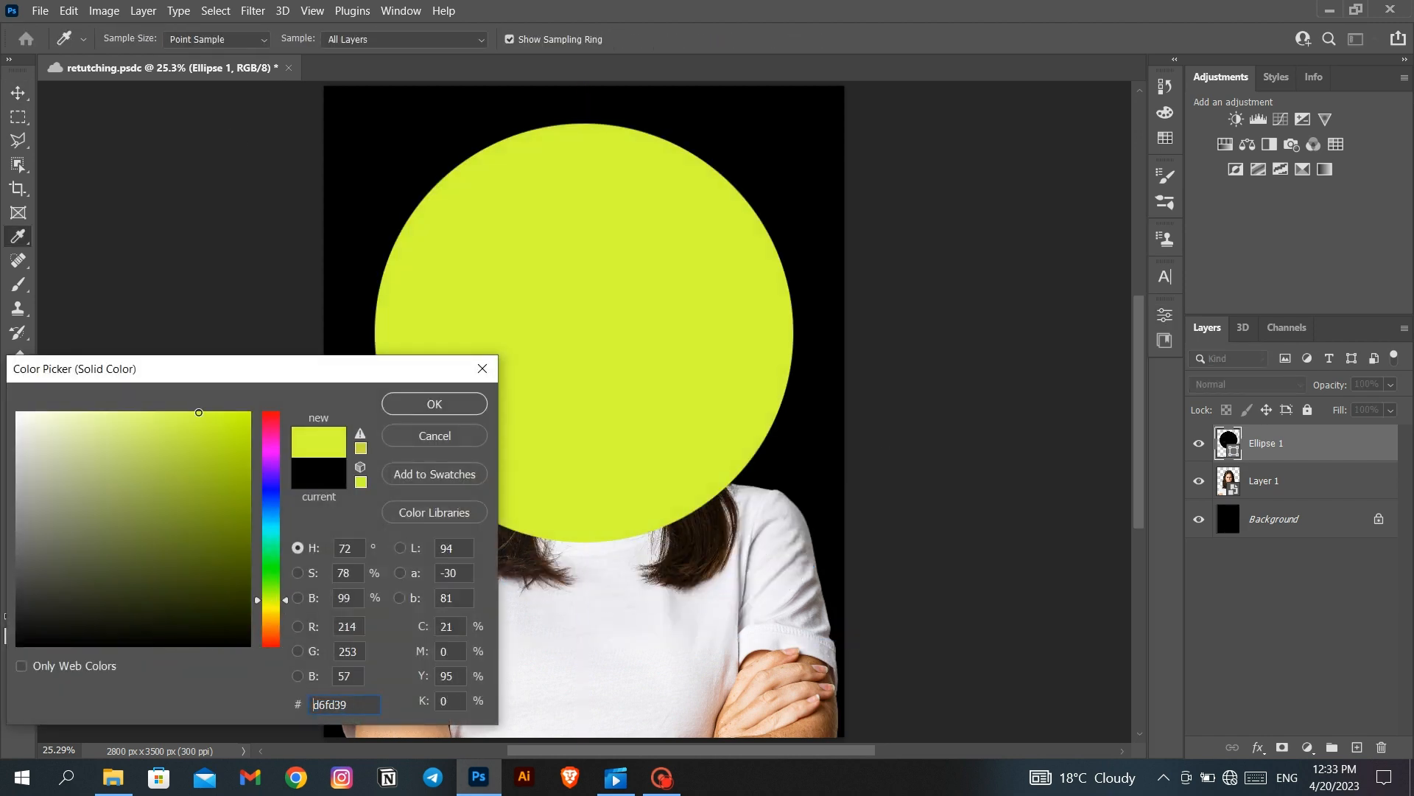
{"action": "left_click", "coordinate": [249, 513]}
{"action": "mouse_move", "coordinate": [275, 590]}
{"action": "left_mouse_down"}
{"action": "mouse_move", "coordinate": [276, 631]}
{"action": "mouse_move", "coordinate": [265, 445]}
{"action": "left_mouse_up"}
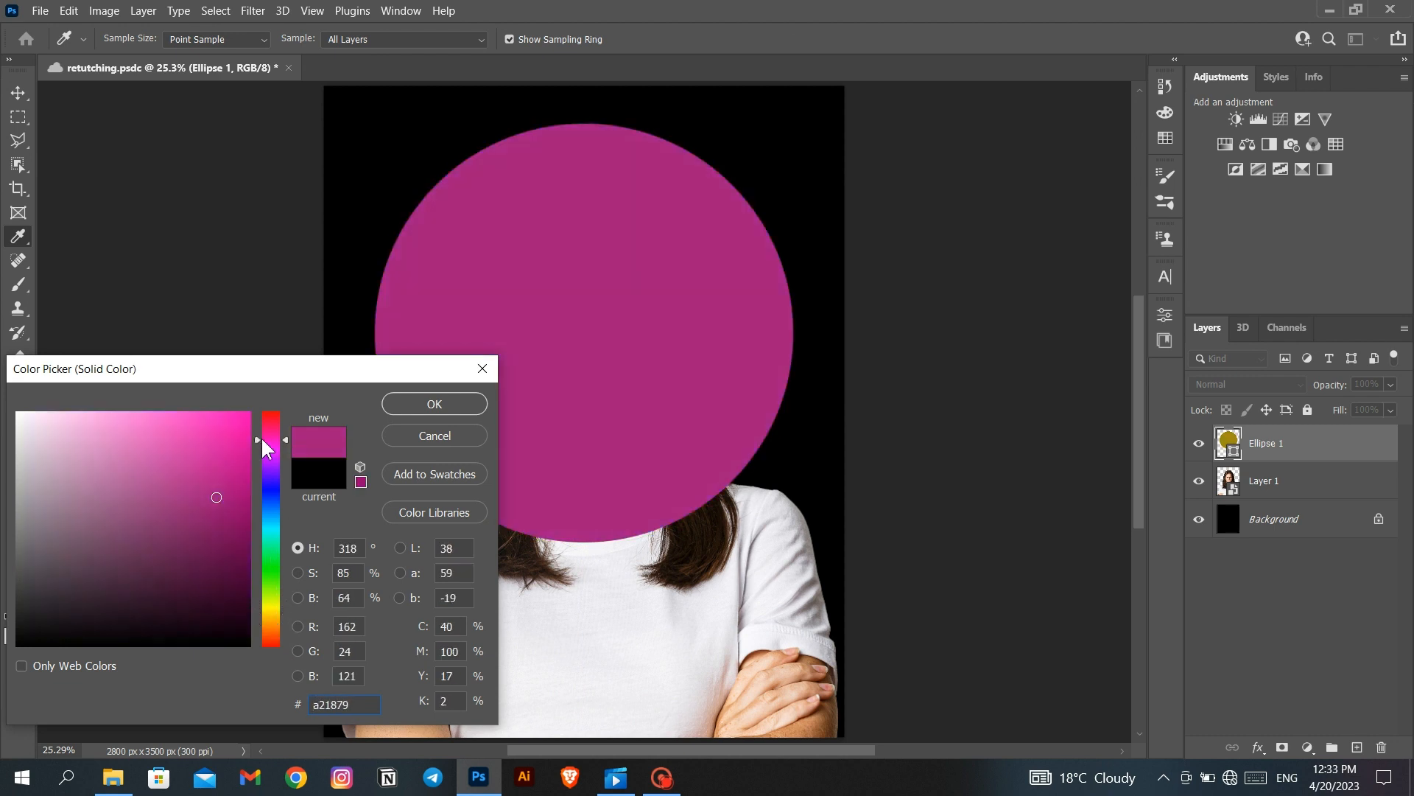
{"action": "left_click_drag", "start_coordinate": [215, 495], "coordinate": [206, 464]}
{"action": "key", "text": "v"}
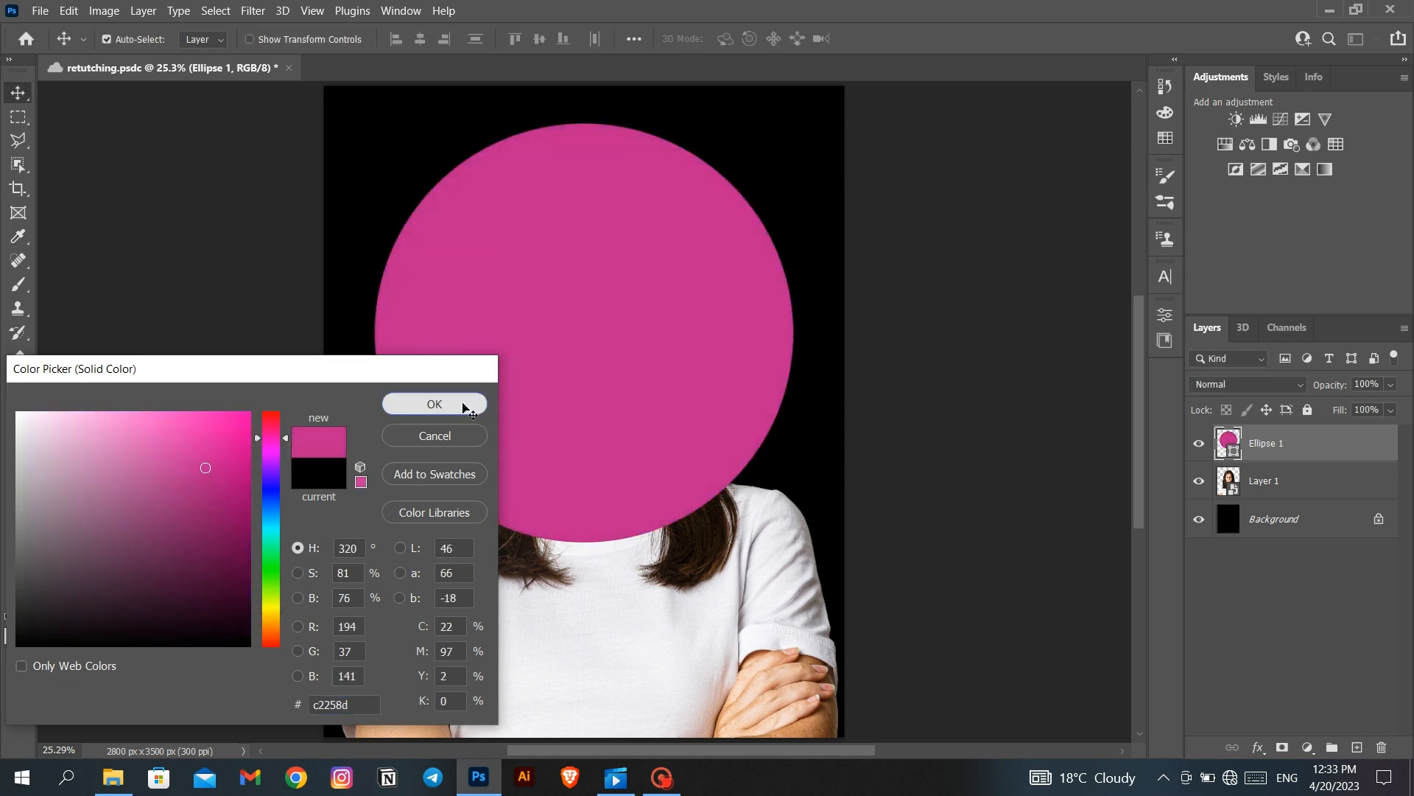
{"action": "left_click", "coordinate": [467, 404]}
Move the circle layer below the woman's portrait layer so that it sits behind her head
{"action": "left_click_drag", "start_coordinate": [1289, 444], "coordinate": [1292, 505]}
{"action": "left_click", "coordinate": [1198, 445]}
{"action": "left_click", "coordinate": [1199, 444]}
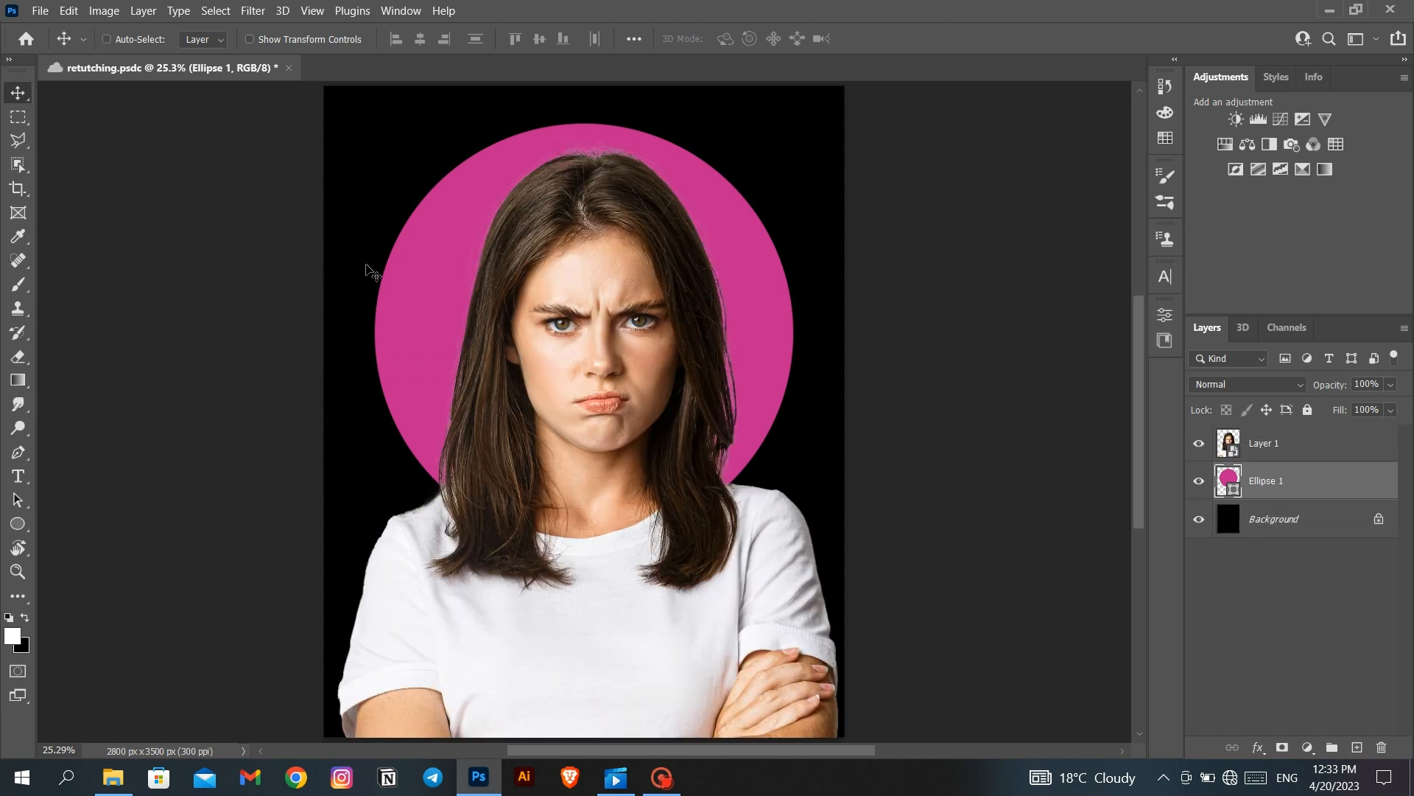
Enlarge the pink circle proportionally to about 105% and center it behind the woman's head
{"action": "left_click_drag", "start_coordinate": [425, 305], "coordinate": [429, 305]}
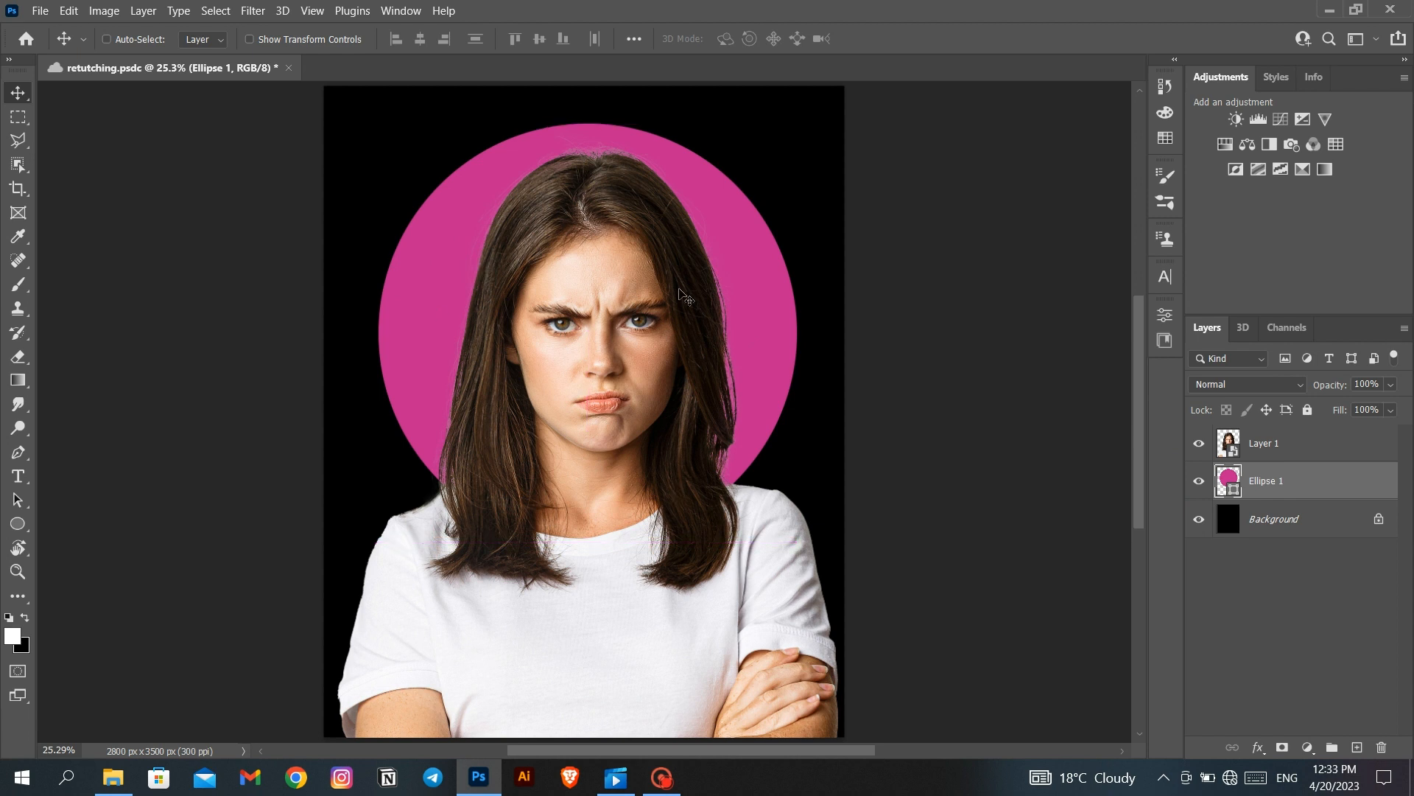
{"action": "key", "text": "ctrl+t"}
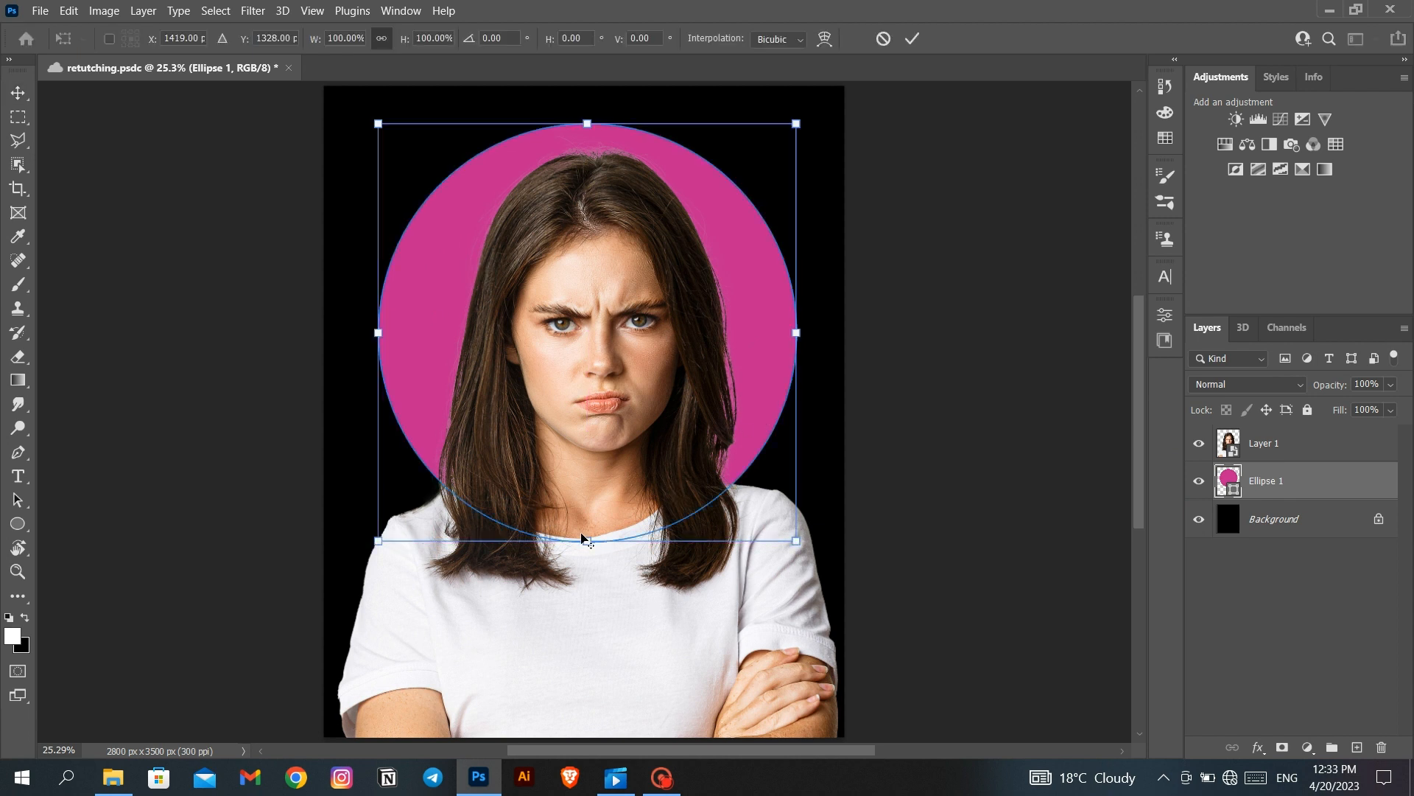
{"action": "left_click_drag", "start_coordinate": [584, 539], "coordinate": [590, 554]}
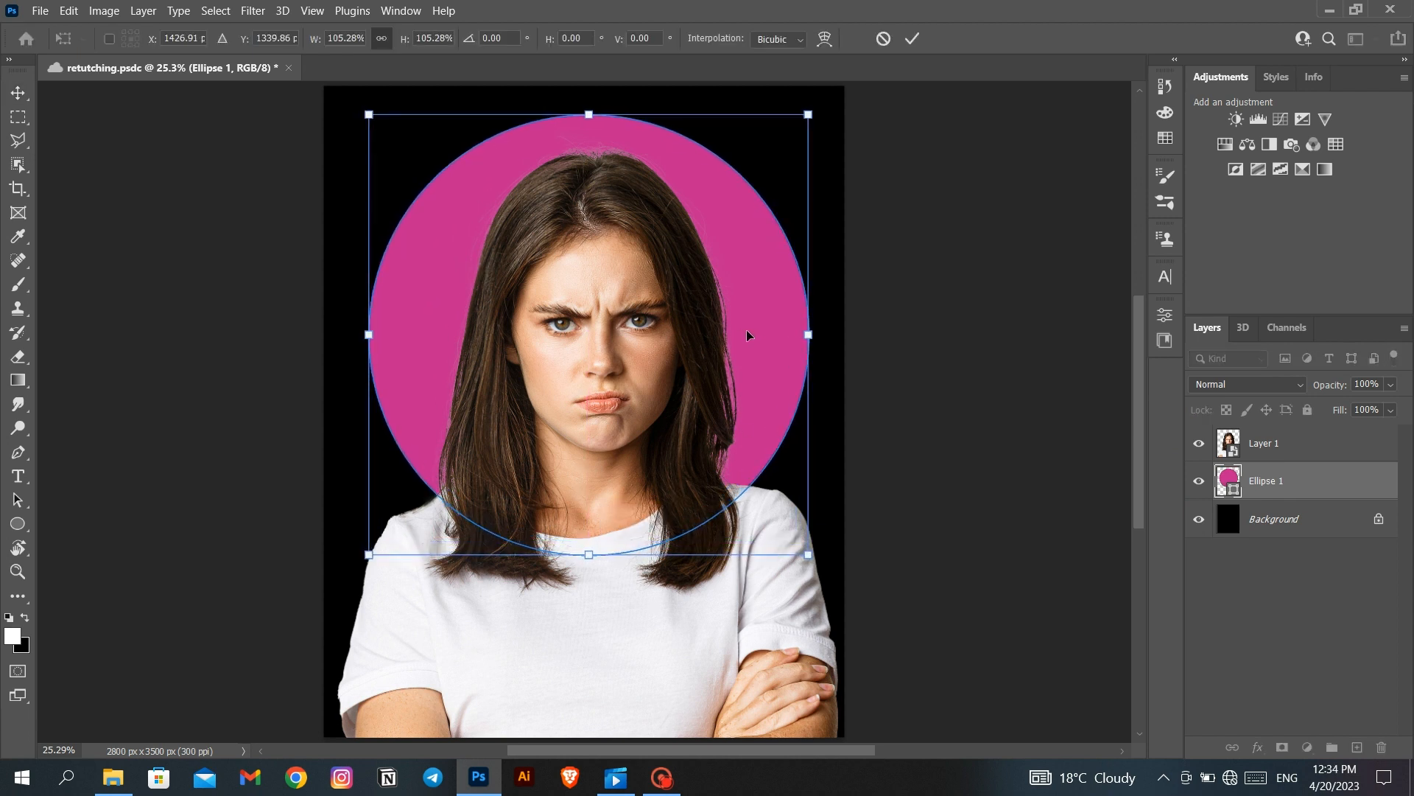
{"action": "left_click_drag", "start_coordinate": [747, 335], "coordinate": [749, 337]}
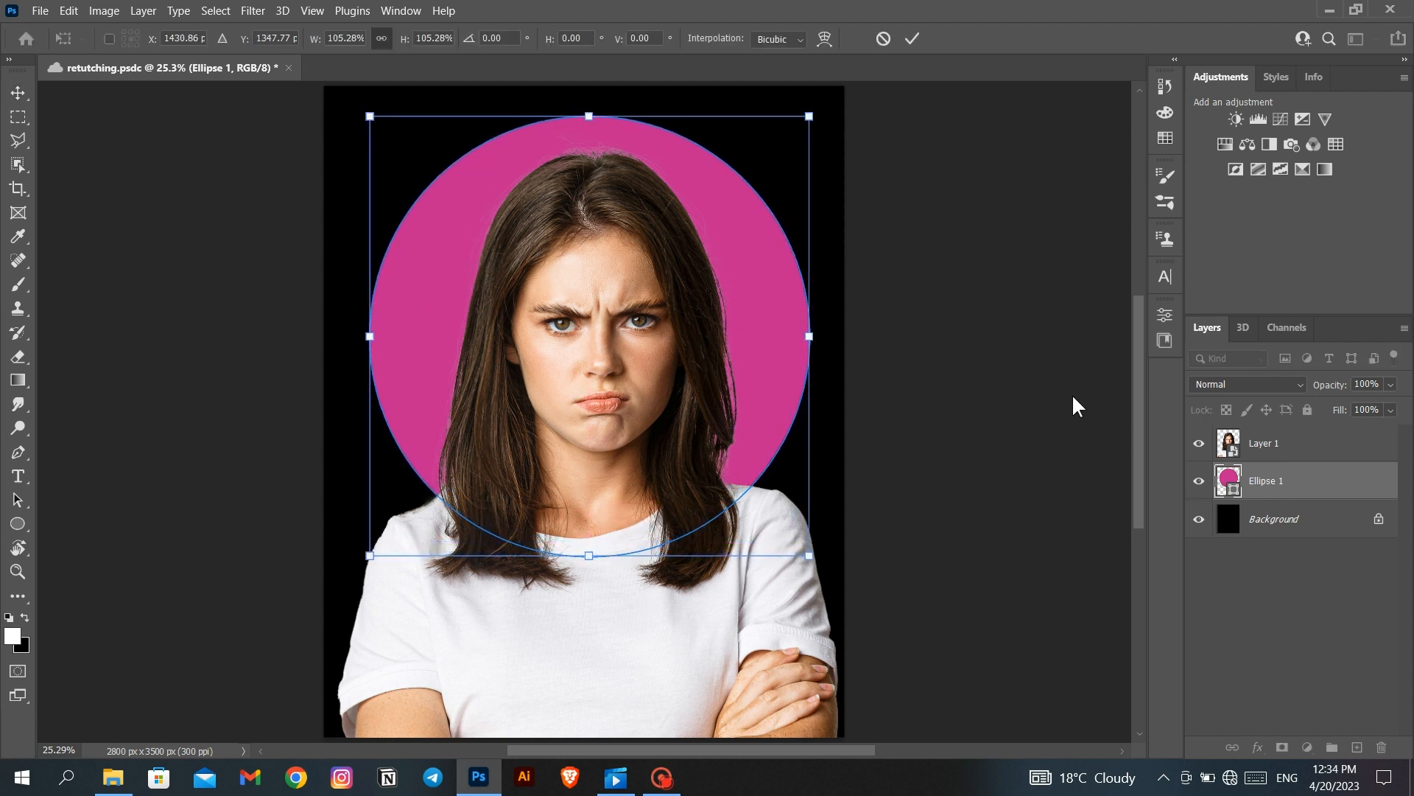
{"action": "left_click", "coordinate": [1203, 598]}
Add a Color Balance adjustment above the portrait layer, shifting midtones toward red and shadows slightly toward red and yellow
{"action": "left_click", "coordinate": [1248, 447]}
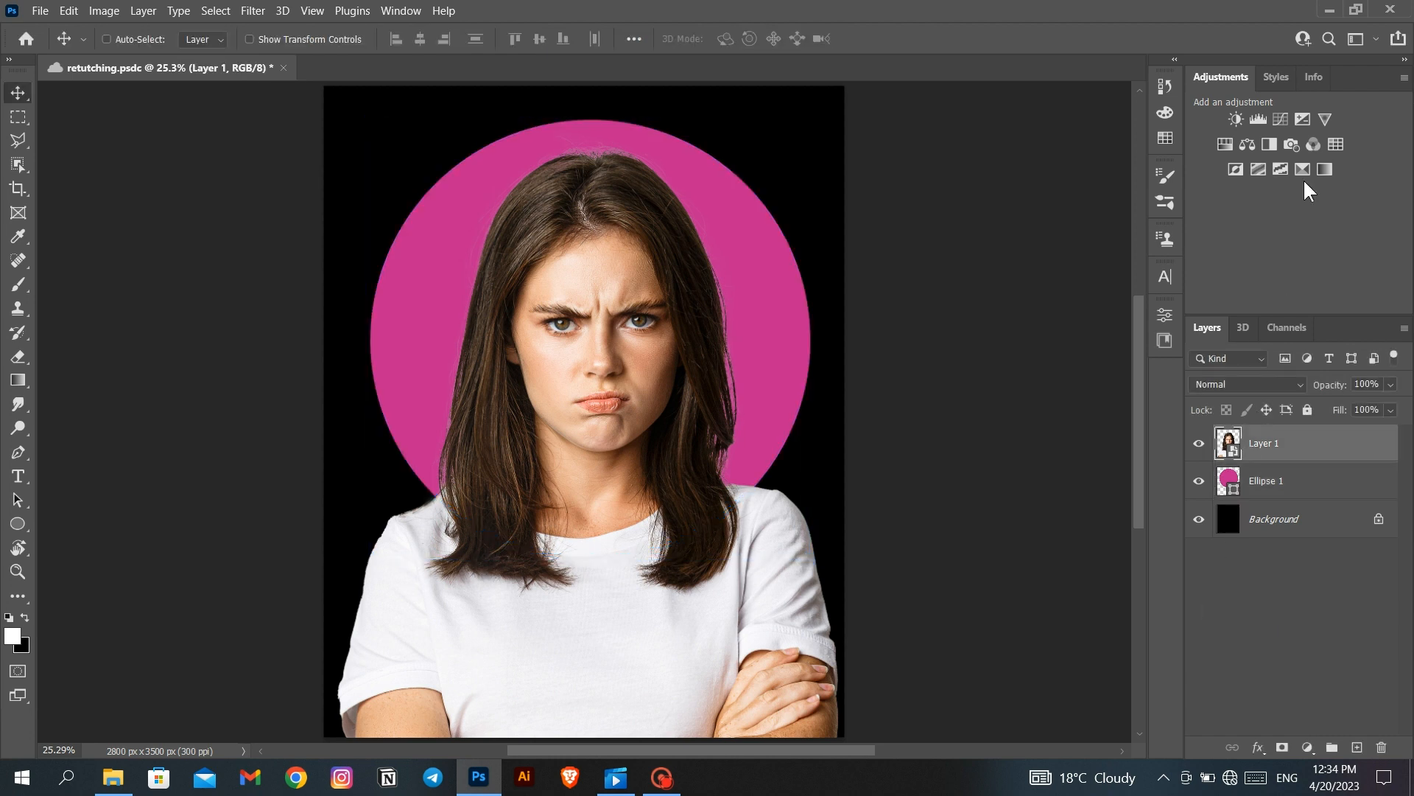
{"action": "left_click", "coordinate": [1247, 145]}
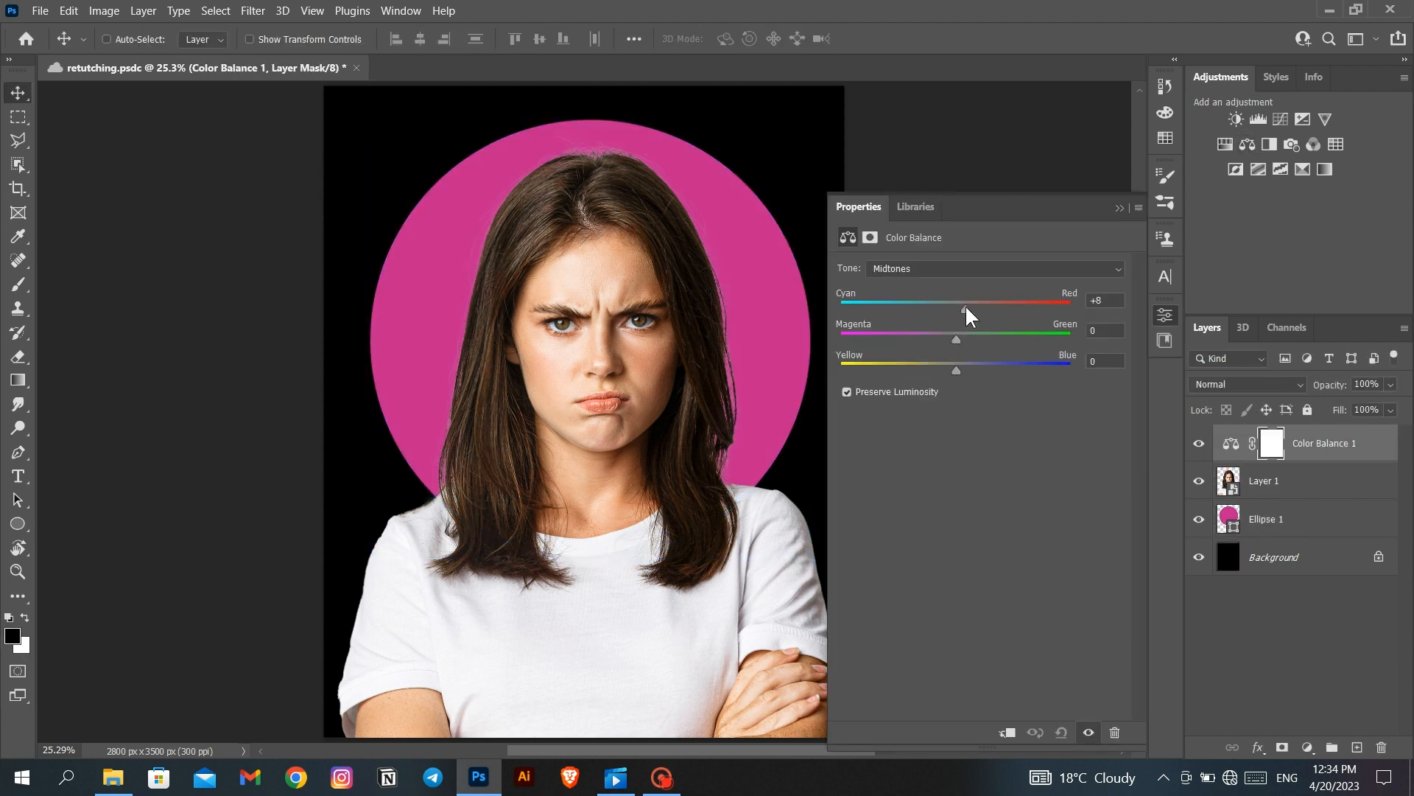
{"action": "left_click", "coordinate": [963, 268]}
{"action": "left_click", "coordinate": [966, 280]}
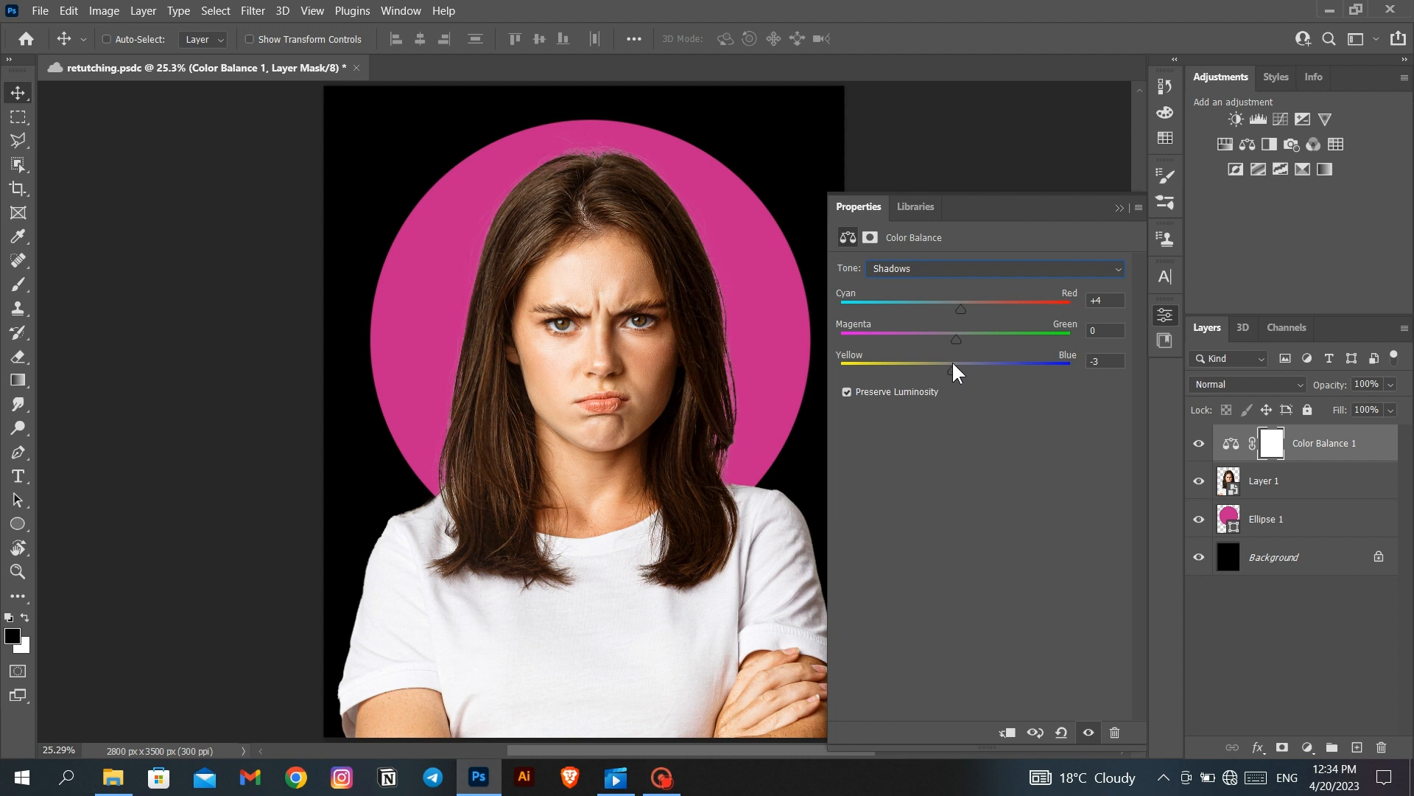
{"action": "left_click", "coordinate": [961, 268]}
{"action": "left_click", "coordinate": [980, 312]}
{"action": "left_click", "coordinate": [1119, 210]}
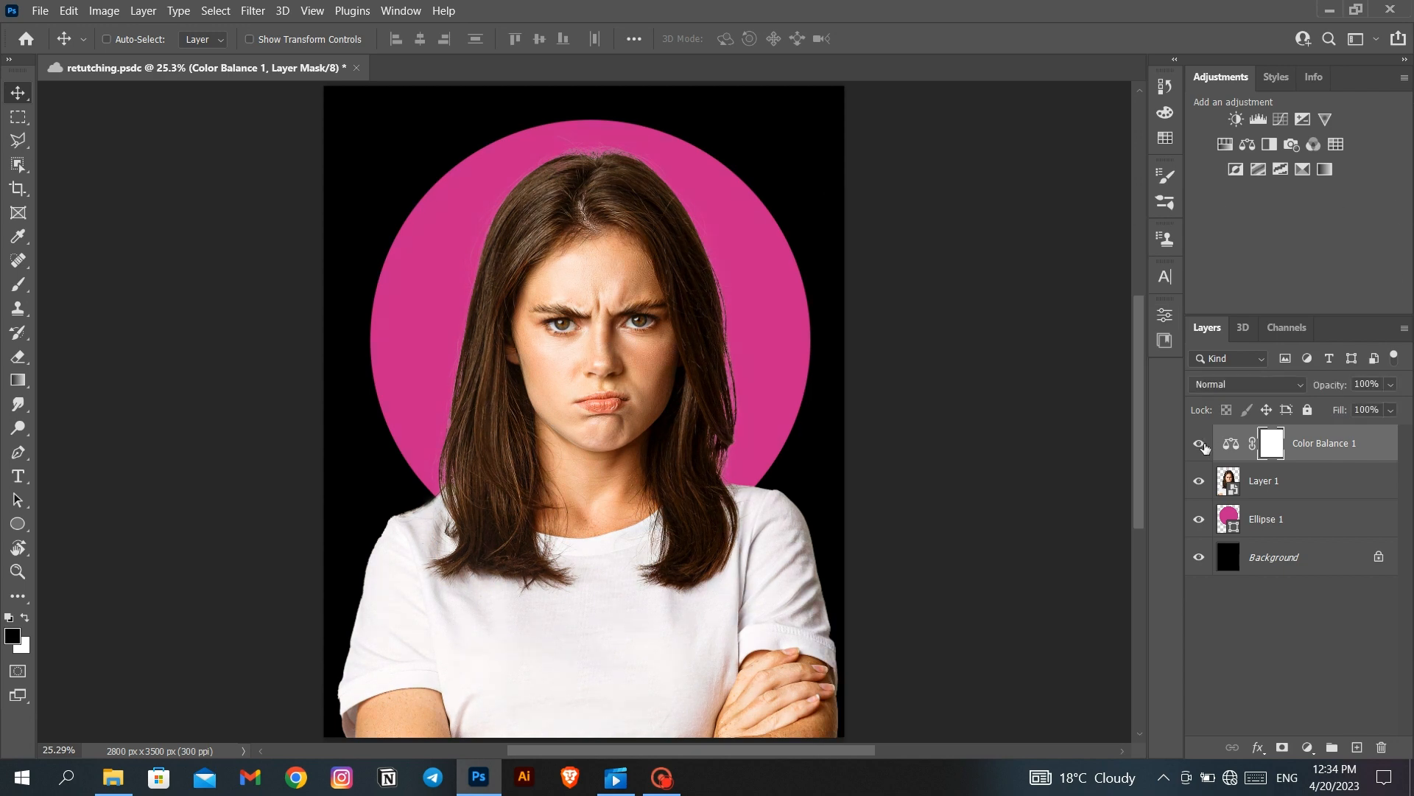
{"action": "scroll", "coordinate": [656, 314], "scroll_direction": "up", "scroll_amount": 5}
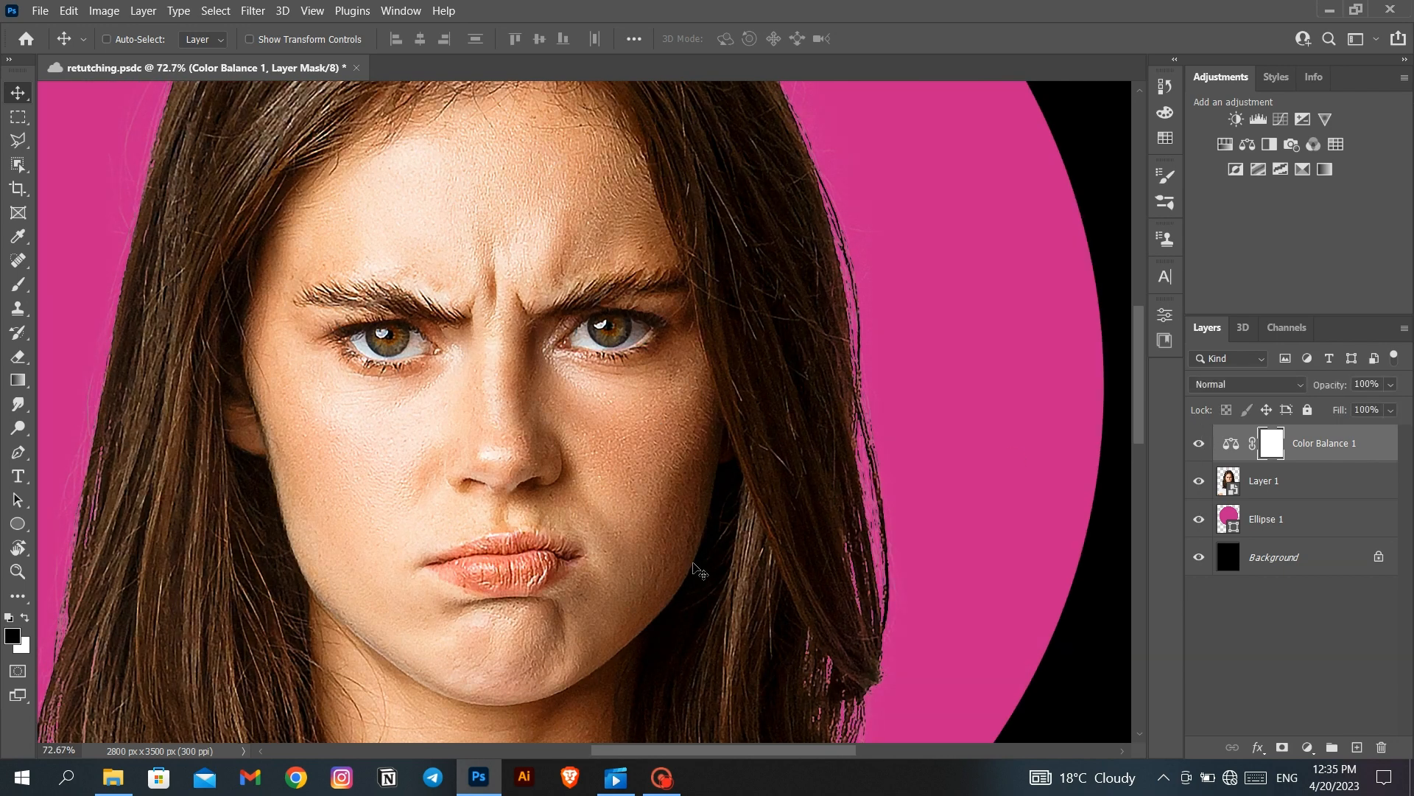
{"action": "key", "text": "ctrl+0"}
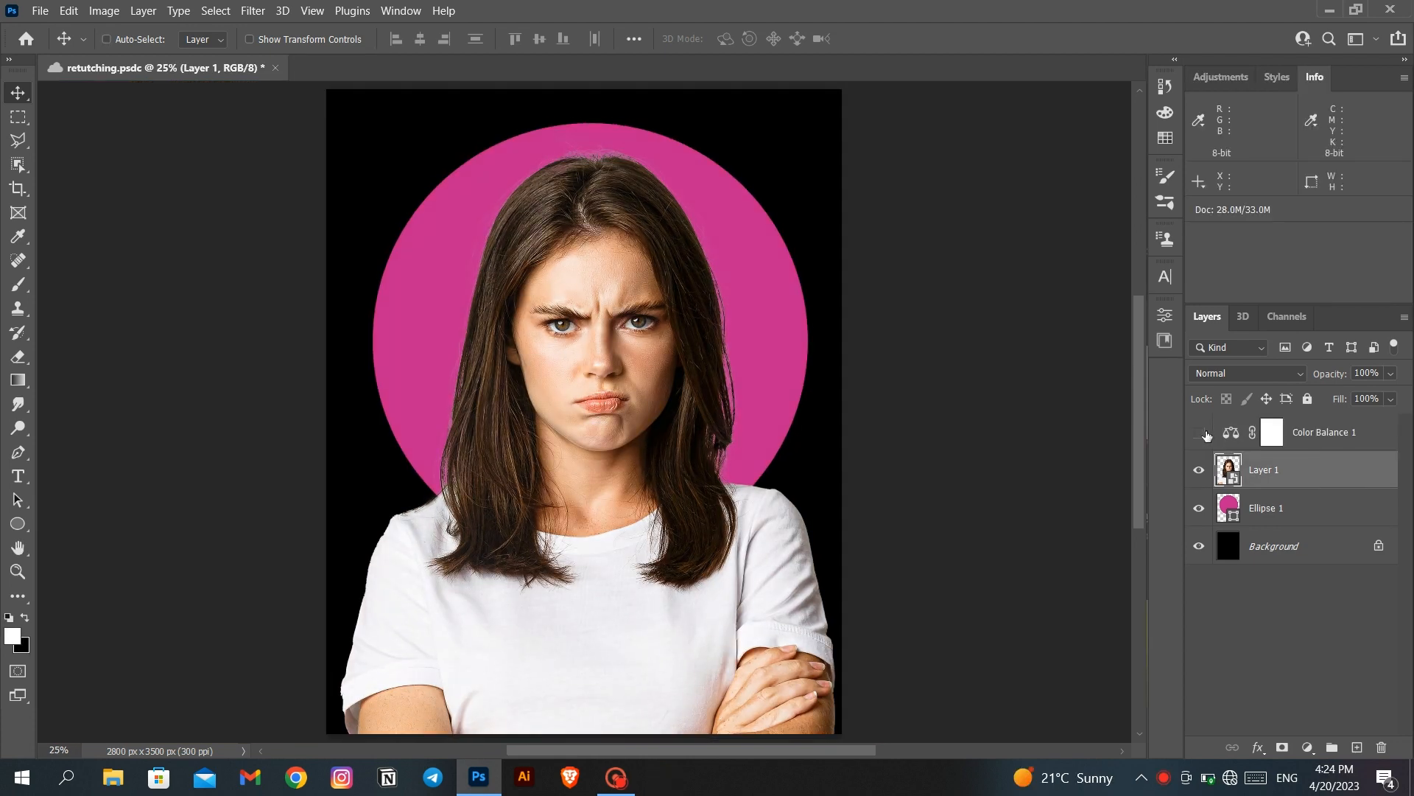
Add two Curves adjustments above the portrait layer, one brightening and one darkening with input 190 and output 113
{"action": "left_click", "coordinate": [1307, 747]}
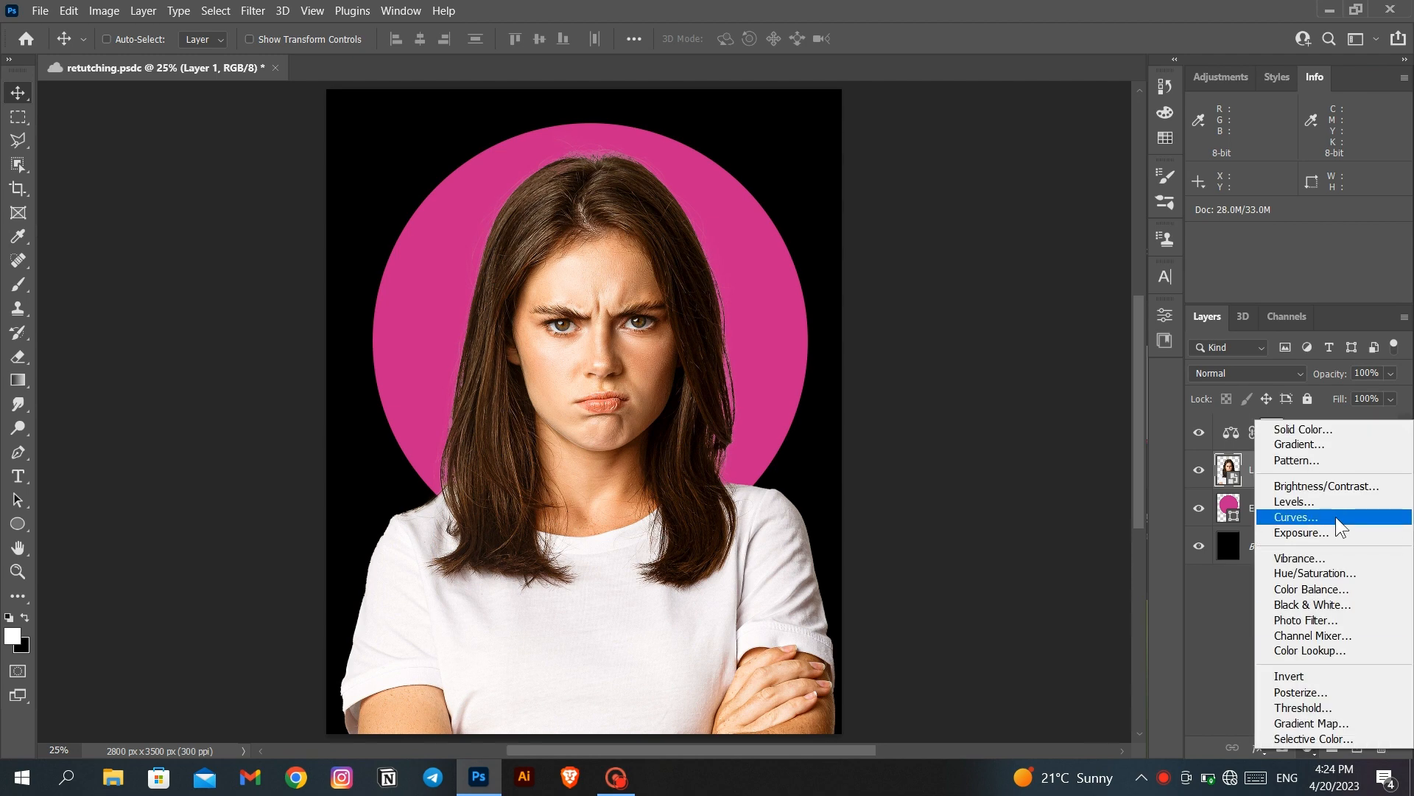
{"action": "left_click", "coordinate": [1297, 515]}
{"action": "left_click_drag", "start_coordinate": [986, 442], "coordinate": [1071, 450]}
{"action": "left_click", "coordinate": [1307, 747]}
{"action": "left_click", "coordinate": [1295, 515]}
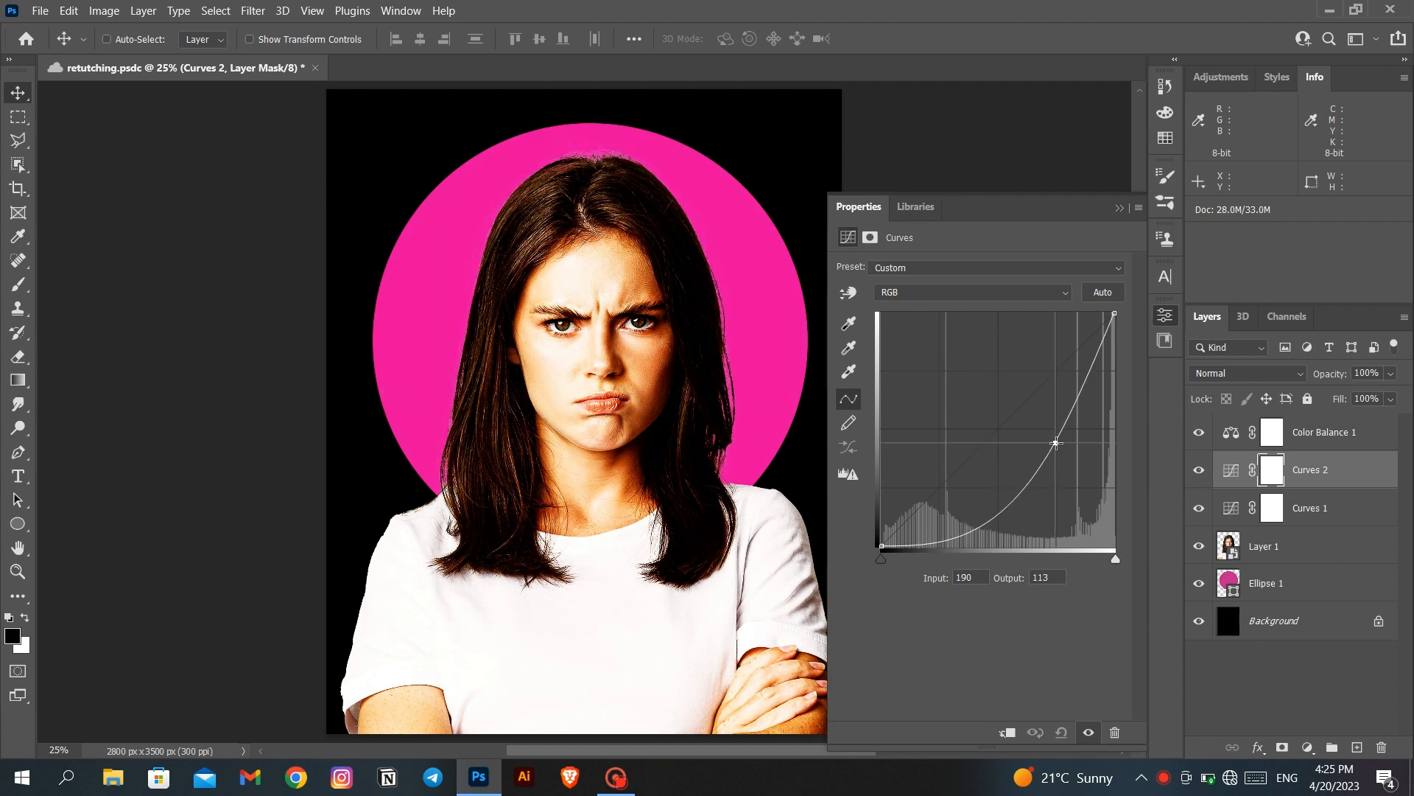
{"action": "left_click", "coordinate": [1118, 210]}
Invert both Curves masks to black and clip both Curves layers to the portrait layer
{"action": "key", "text": "ctrl+i"}
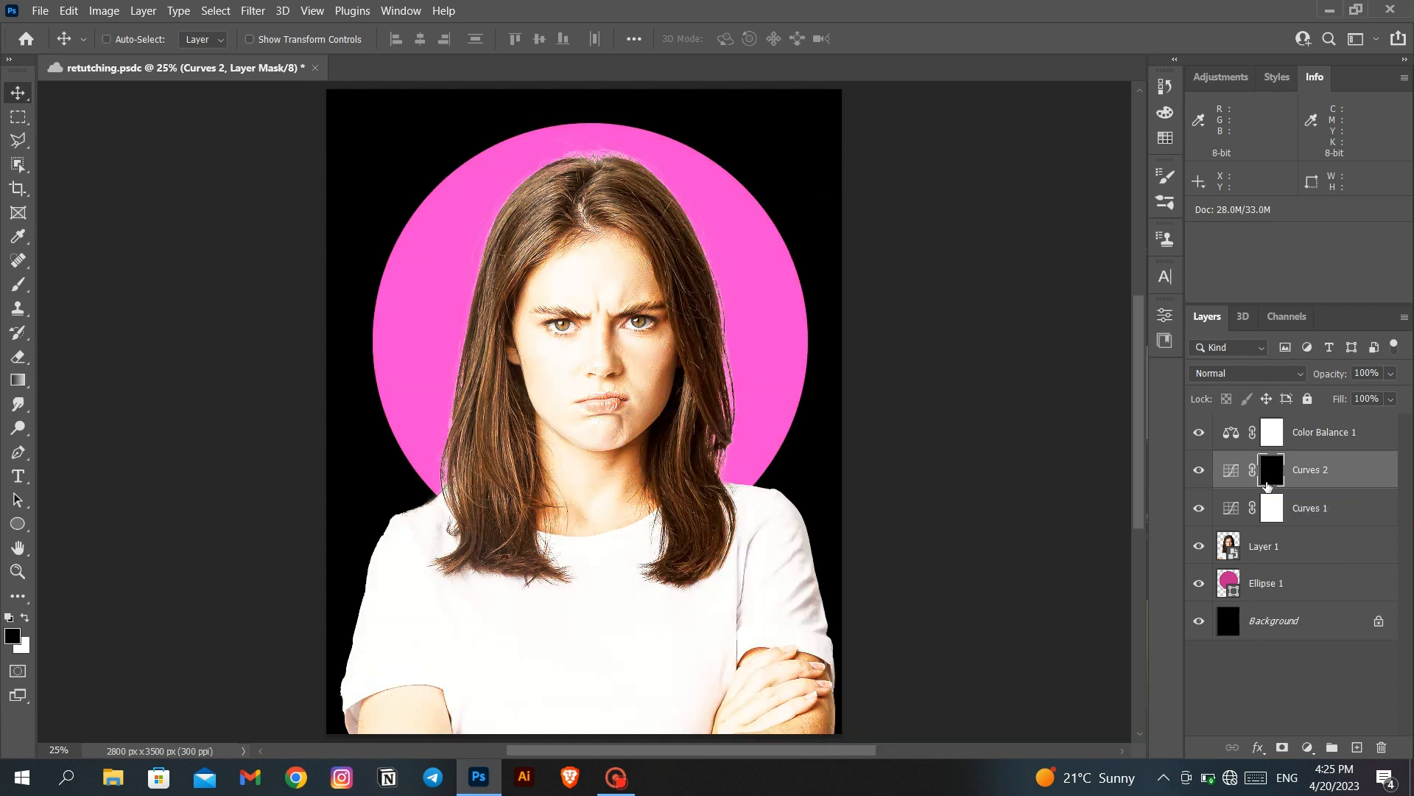
{"action": "left_click", "coordinate": [1273, 507]}
{"action": "key", "text": "ctrl+i"}
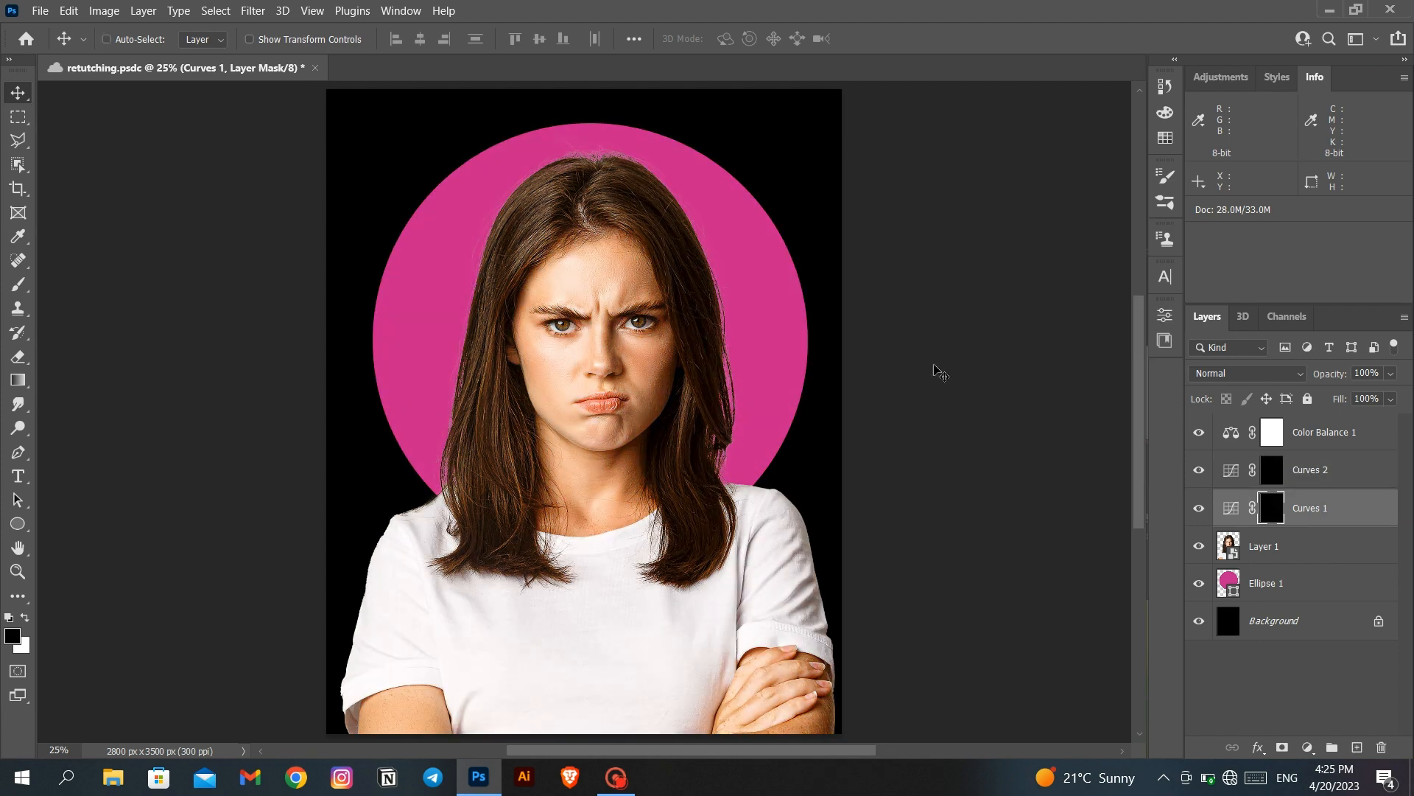
{"action": "left_click", "coordinate": [1278, 526], "text": "alt"}
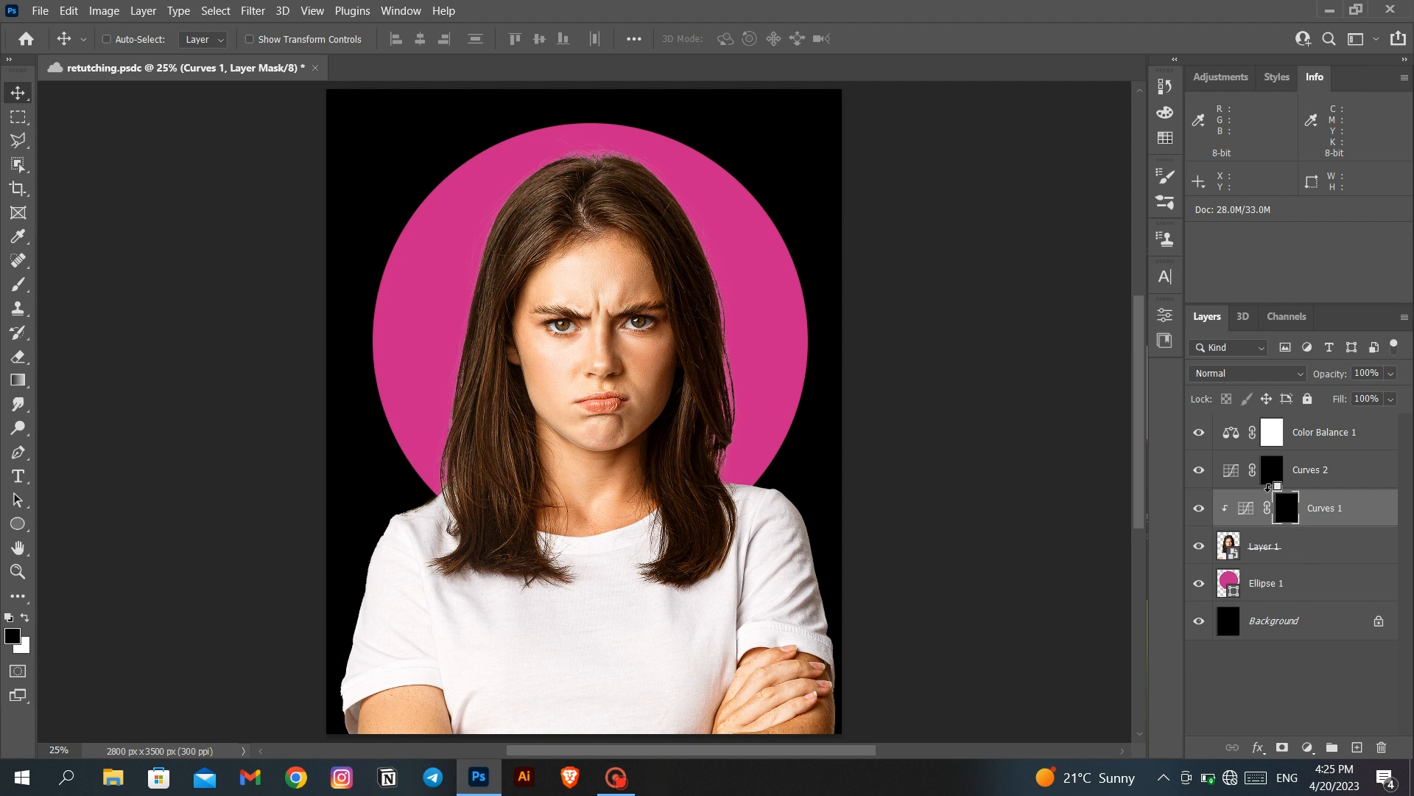
{"action": "left_click", "coordinate": [1278, 488], "text": "alt"}
Paint white at 4% flow with a 500 px brush over the forehead and neck on the brightening Curves mask
{"action": "left_click", "coordinate": [18, 287]}
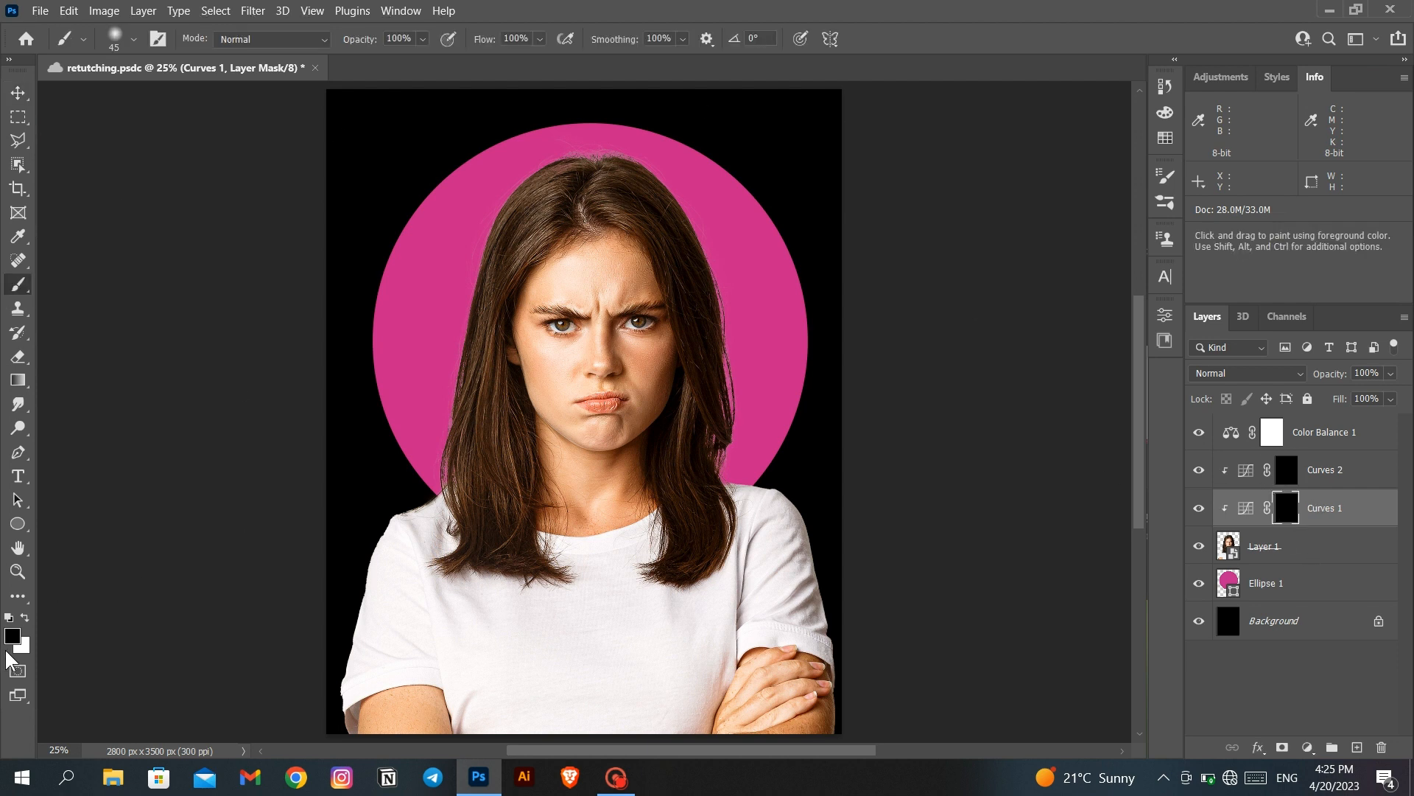
{"action": "left_click_drag", "start_coordinate": [540, 40], "coordinate": [479, 64]}
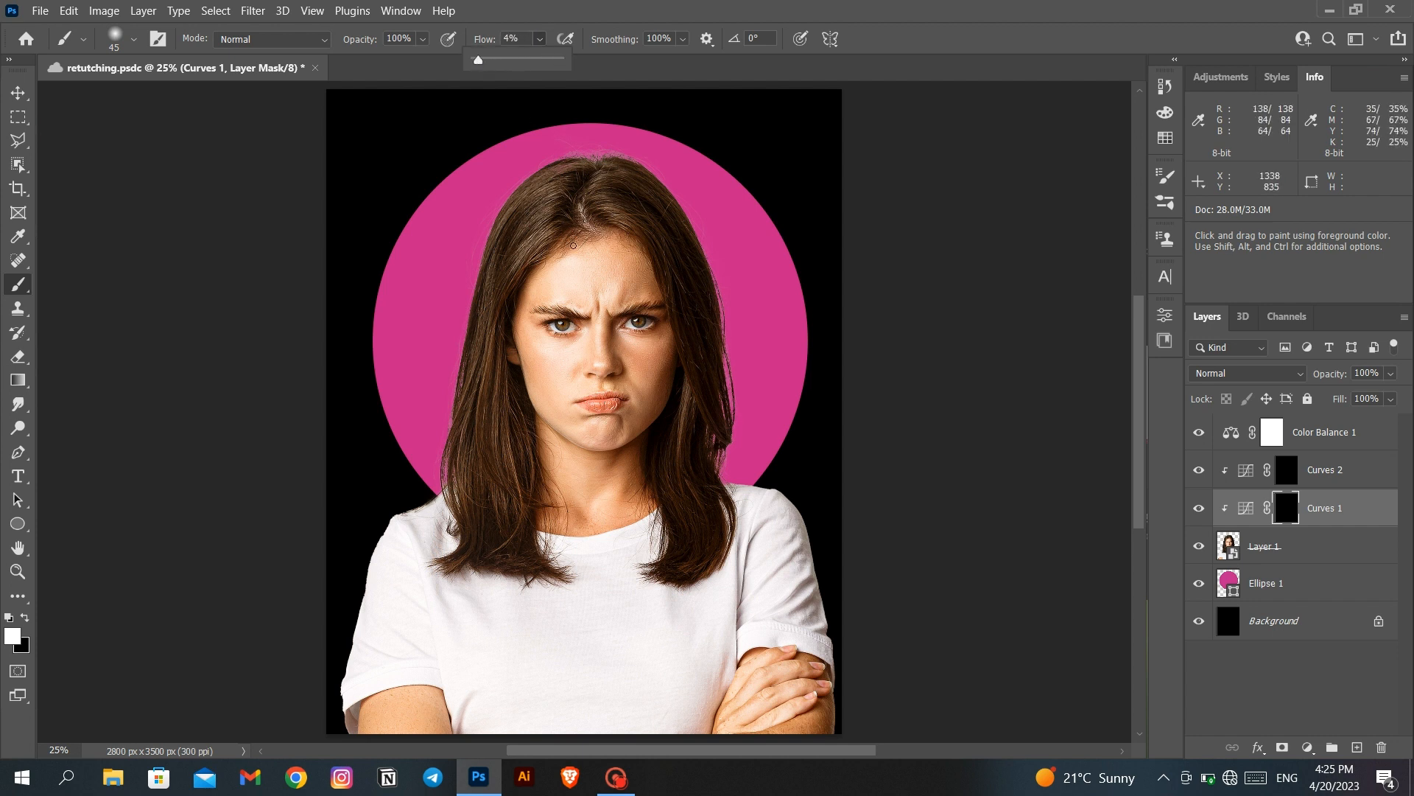
{"action": "left_click", "coordinate": [572, 252]}
{"action": "key", "text": "bracketright"}
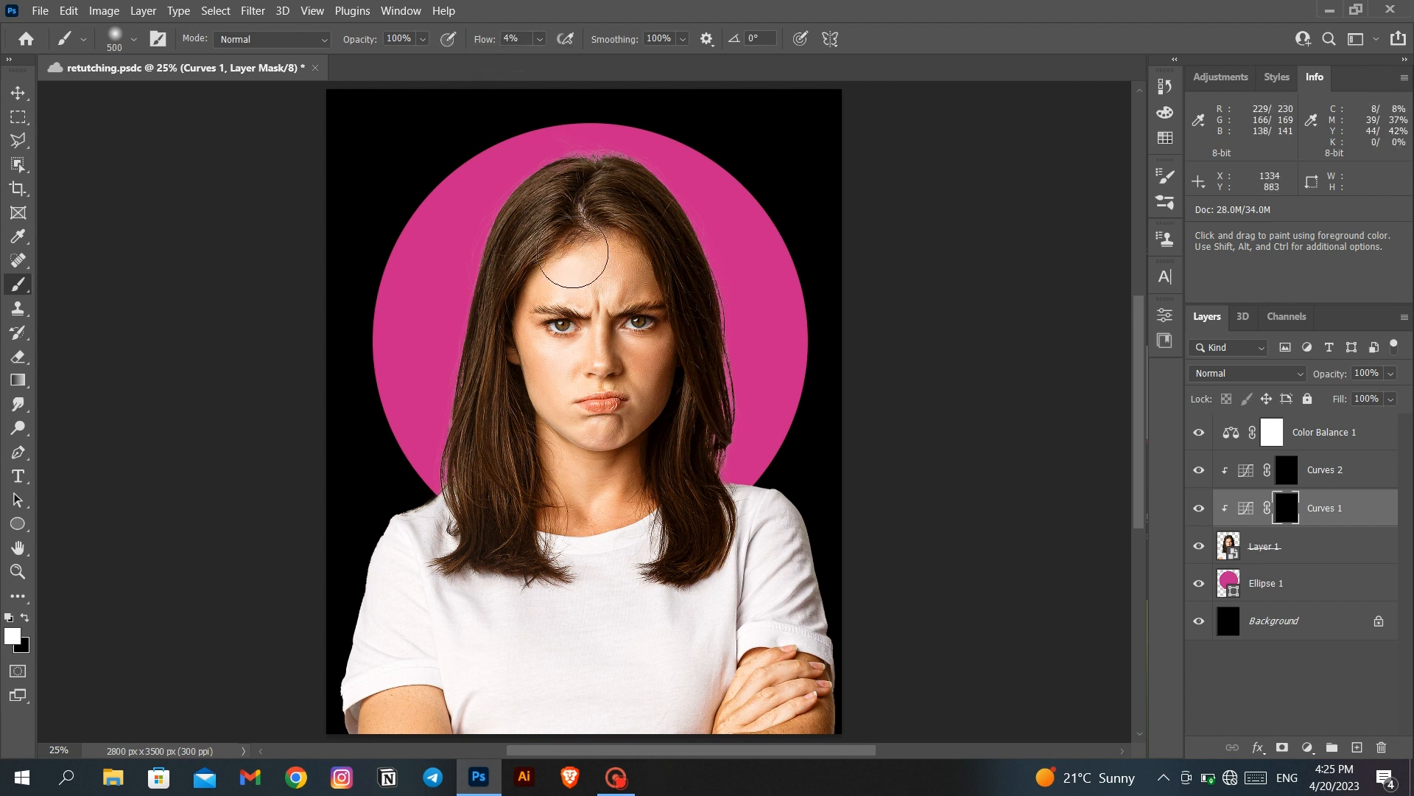
{"action": "left_click_drag", "start_coordinate": [584, 247], "coordinate": [580, 272]}
{"action": "left_click_drag", "start_coordinate": [582, 450], "coordinate": [590, 504]}
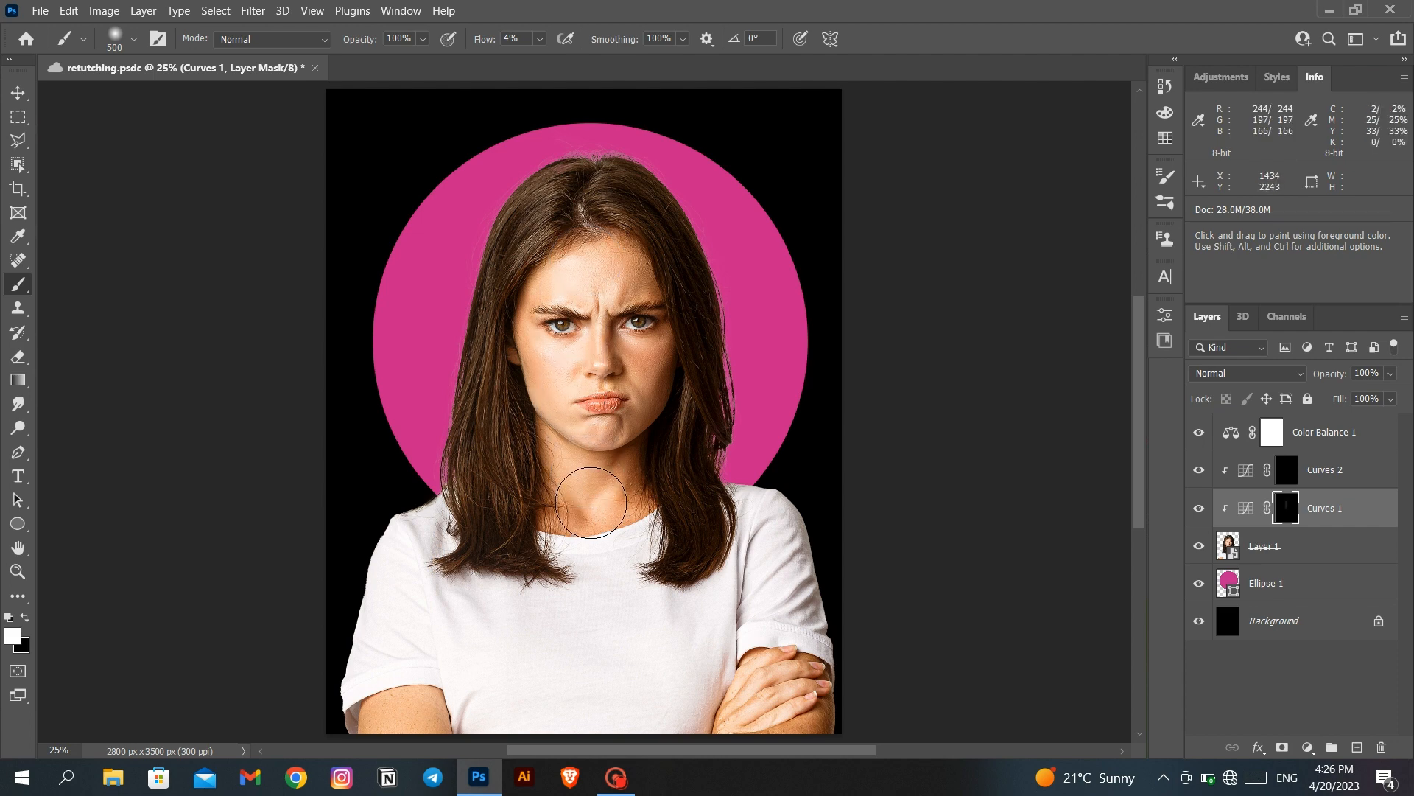
Reduce the brush to 175 px and brighten the smaller highlights around the neck on the same mask
{"action": "scroll", "coordinate": [591, 503], "scroll_direction": "up", "scroll_amount": 4}
{"action": "key", "text": "bracketleft"}
{"action": "key", "text": "bracketleft"}
{"action": "key", "text": "bracketleft"}
{"action": "key", "text": "bracketleft"}
{"action": "key", "text": "bracketleft"}
{"action": "key", "text": "bracketleft"}
{"action": "key", "text": "bracketleft"}
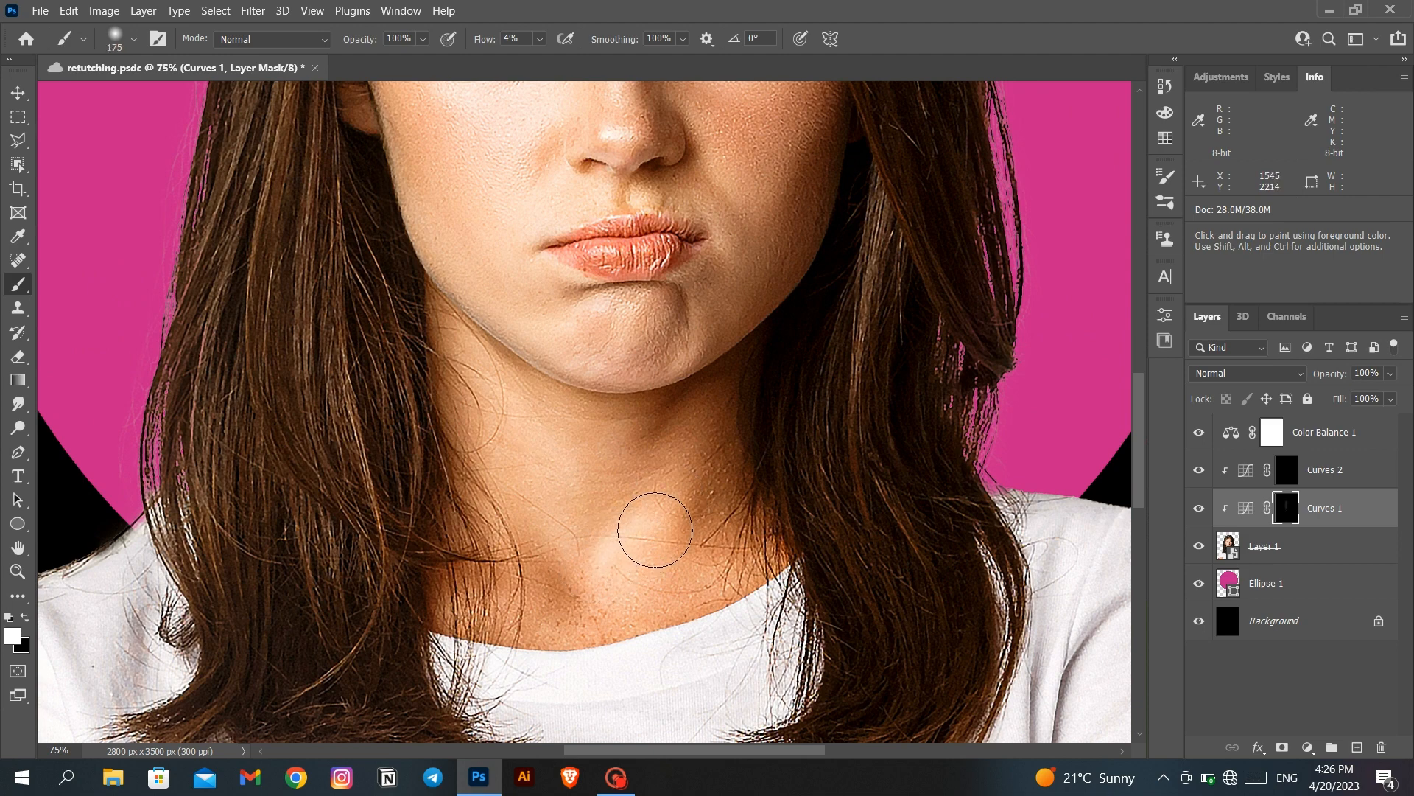
{"action": "scroll", "coordinate": [568, 455], "scroll_direction": "up", "scroll_amount": 3}
{"action": "mouse_move", "coordinate": [587, 452]}
{"action": "left_mouse_down"}
{"action": "mouse_move", "coordinate": [629, 503]}
{"action": "mouse_move", "coordinate": [624, 361]}
{"action": "left_mouse_up"}
Brighten both eyes with a 20 px brush at 19% flow, and the nose bridge and cheek at 22% flow
{"action": "scroll", "coordinate": [457, 422], "scroll_direction": "up", "scroll_amount": 6}
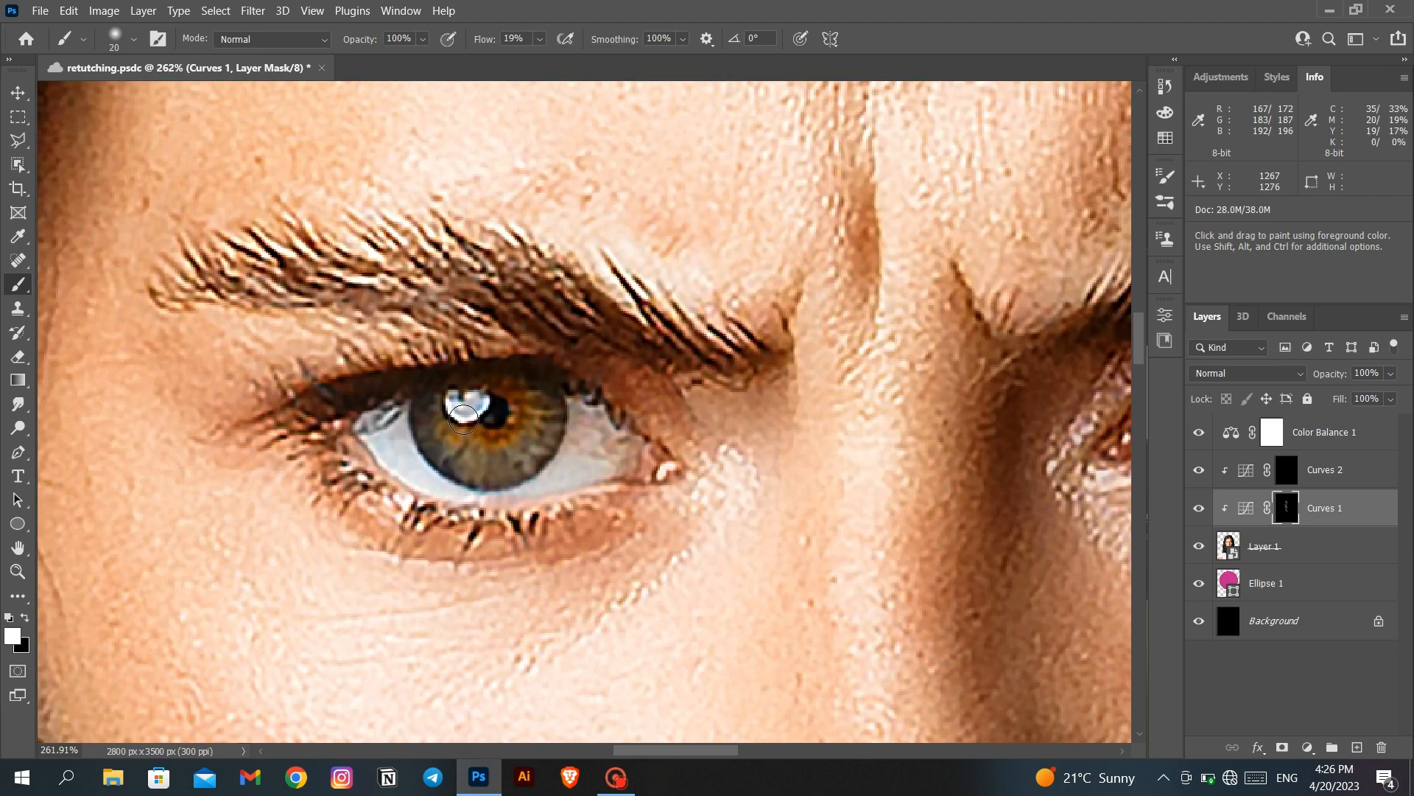
{"action": "mouse_move", "coordinate": [463, 418]}
{"action": "left_mouse_down"}
{"action": "mouse_move", "coordinate": [564, 491]}
{"action": "mouse_move", "coordinate": [442, 450]}
{"action": "left_mouse_up"}
{"action": "left_click_drag", "start_coordinate": [930, 467], "coordinate": [483, 464]}
{"action": "left_click_drag", "start_coordinate": [884, 424], "coordinate": [766, 402]}
{"action": "scroll", "coordinate": [717, 317], "scroll_direction": "down", "scroll_amount": 6}
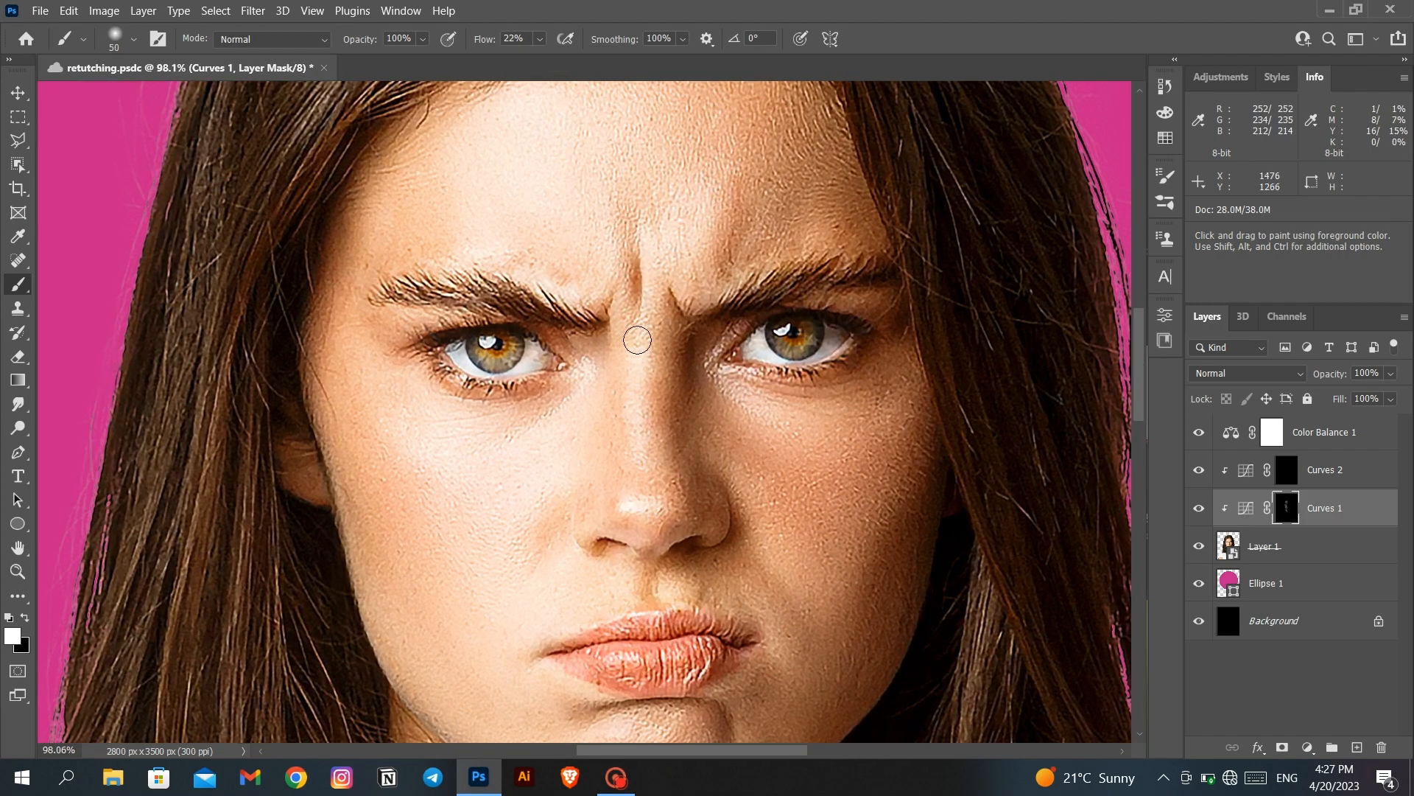
{"action": "mouse_move", "coordinate": [638, 339]}
{"action": "left_mouse_down"}
{"action": "mouse_move", "coordinate": [587, 562]}
{"action": "mouse_move", "coordinate": [531, 471]}
{"action": "left_mouse_up"}
{"action": "scroll", "coordinate": [609, 542], "scroll_direction": "down", "scroll_amount": 6}
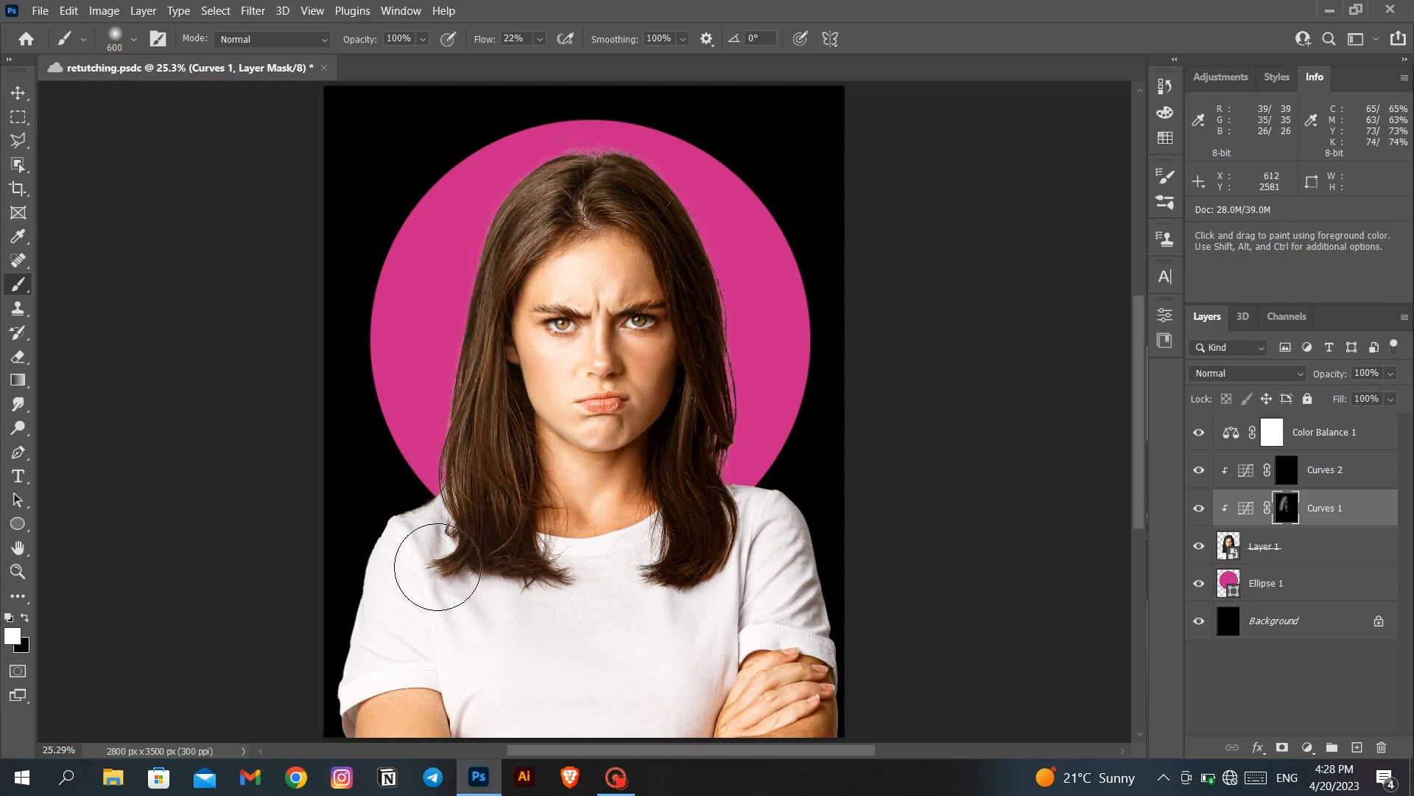
Paint white at 6% flow on the darkening Curves mask to deepen the shadows on the face and neck
{"action": "key", "text": "alt+bracketright"}
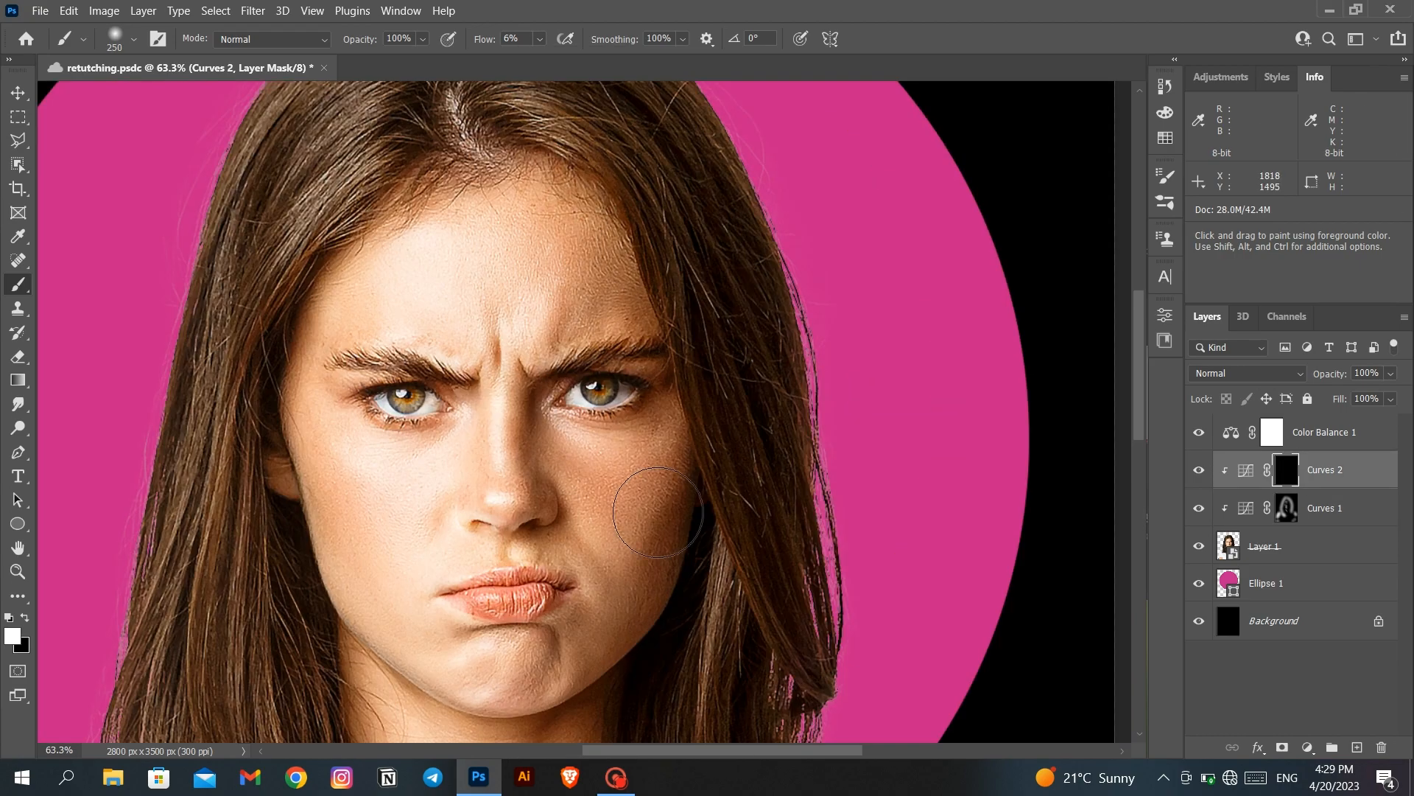
{"action": "scroll", "coordinate": [653, 516], "scroll_direction": "up", "scroll_amount": 3}
{"action": "scroll", "coordinate": [654, 593], "scroll_direction": "down", "scroll_amount": 2}
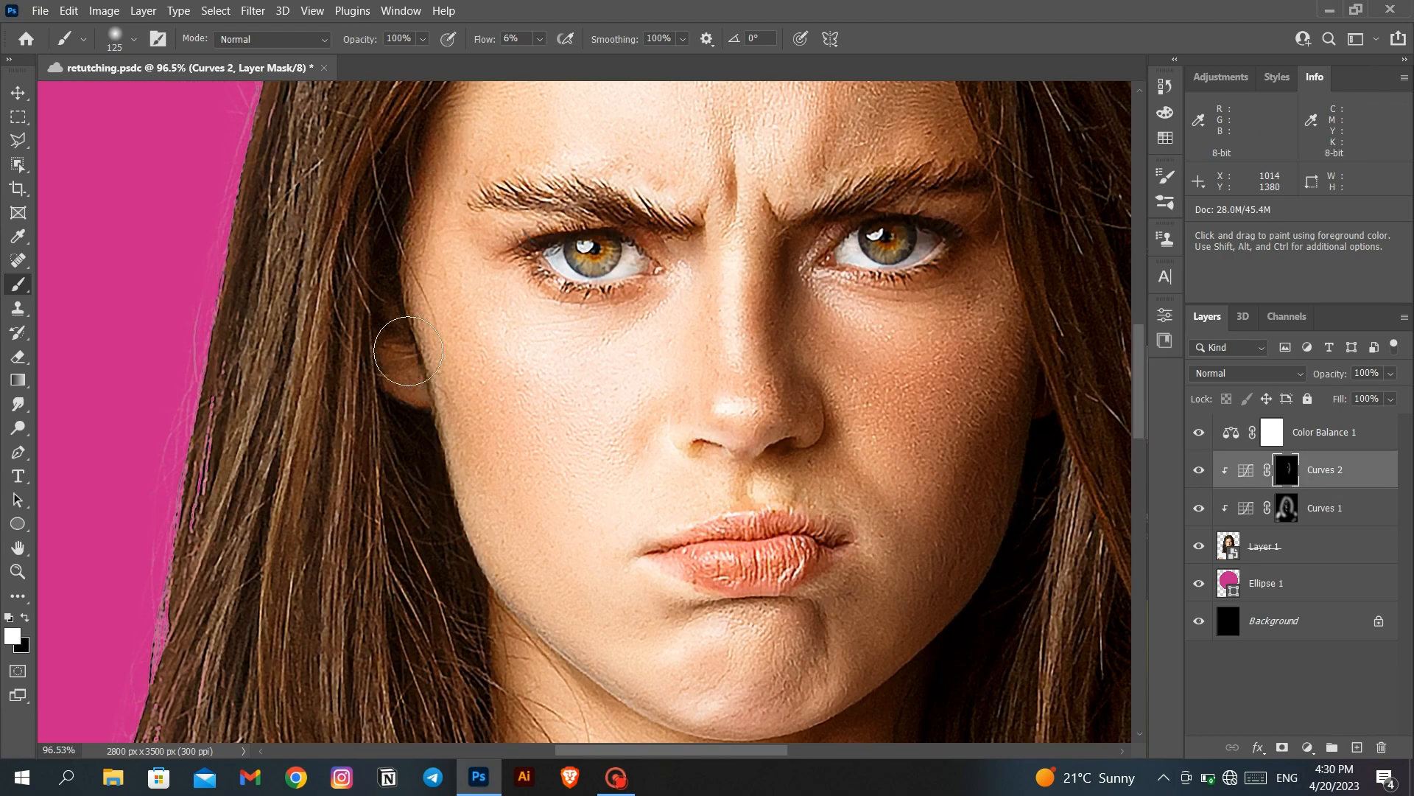
{"action": "scroll", "coordinate": [647, 431], "scroll_direction": "up", "scroll_amount": 1}
{"action": "left_click_drag", "start_coordinate": [1001, 467], "coordinate": [817, 395]}
{"action": "scroll", "coordinate": [818, 395], "scroll_direction": "down", "scroll_amount": 5}
{"action": "left_click_drag", "start_coordinate": [710, 420], "coordinate": [709, 537]}
{"action": "scroll", "coordinate": [348, 501], "scroll_direction": "up", "scroll_amount": 2}
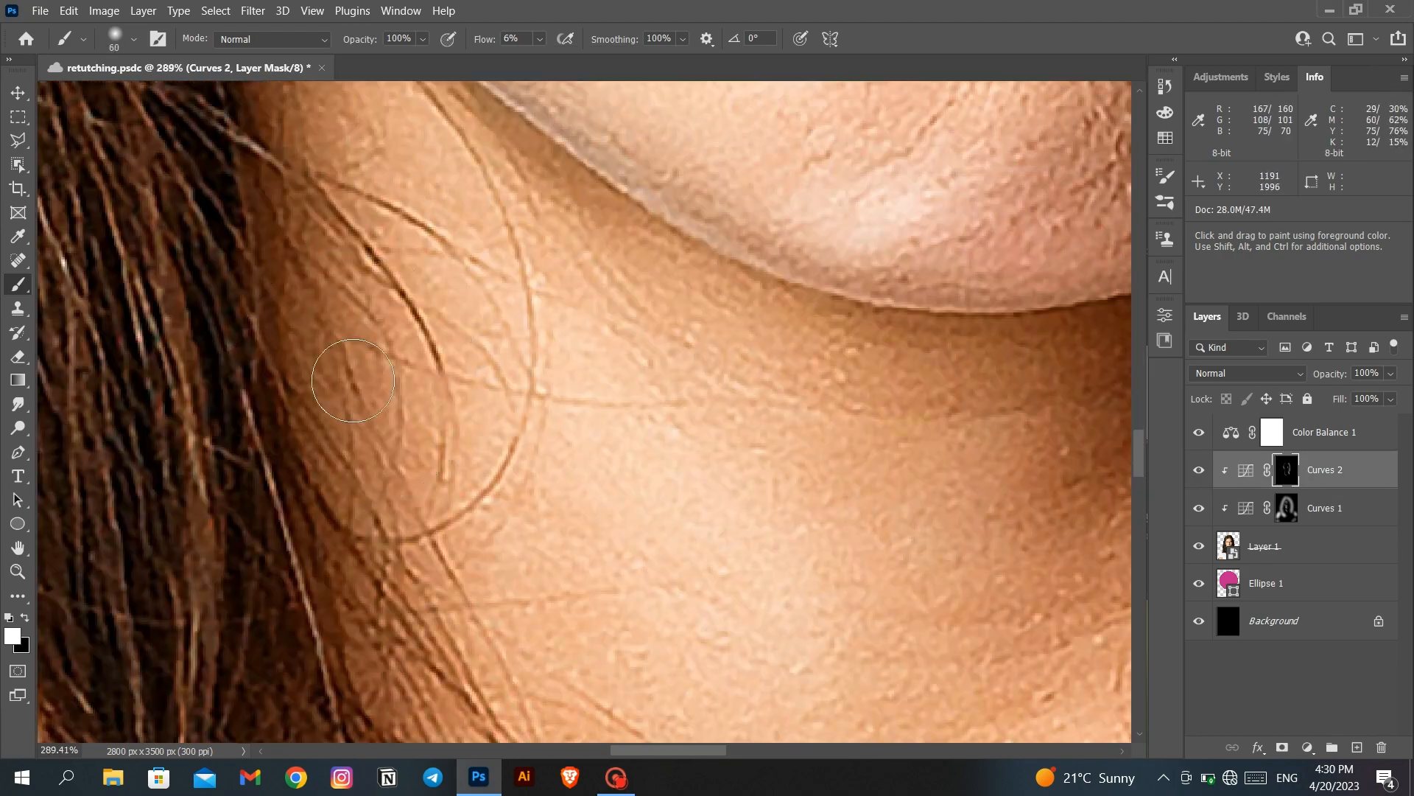
{"action": "scroll", "coordinate": [349, 501], "scroll_direction": "up", "scroll_amount": 2}
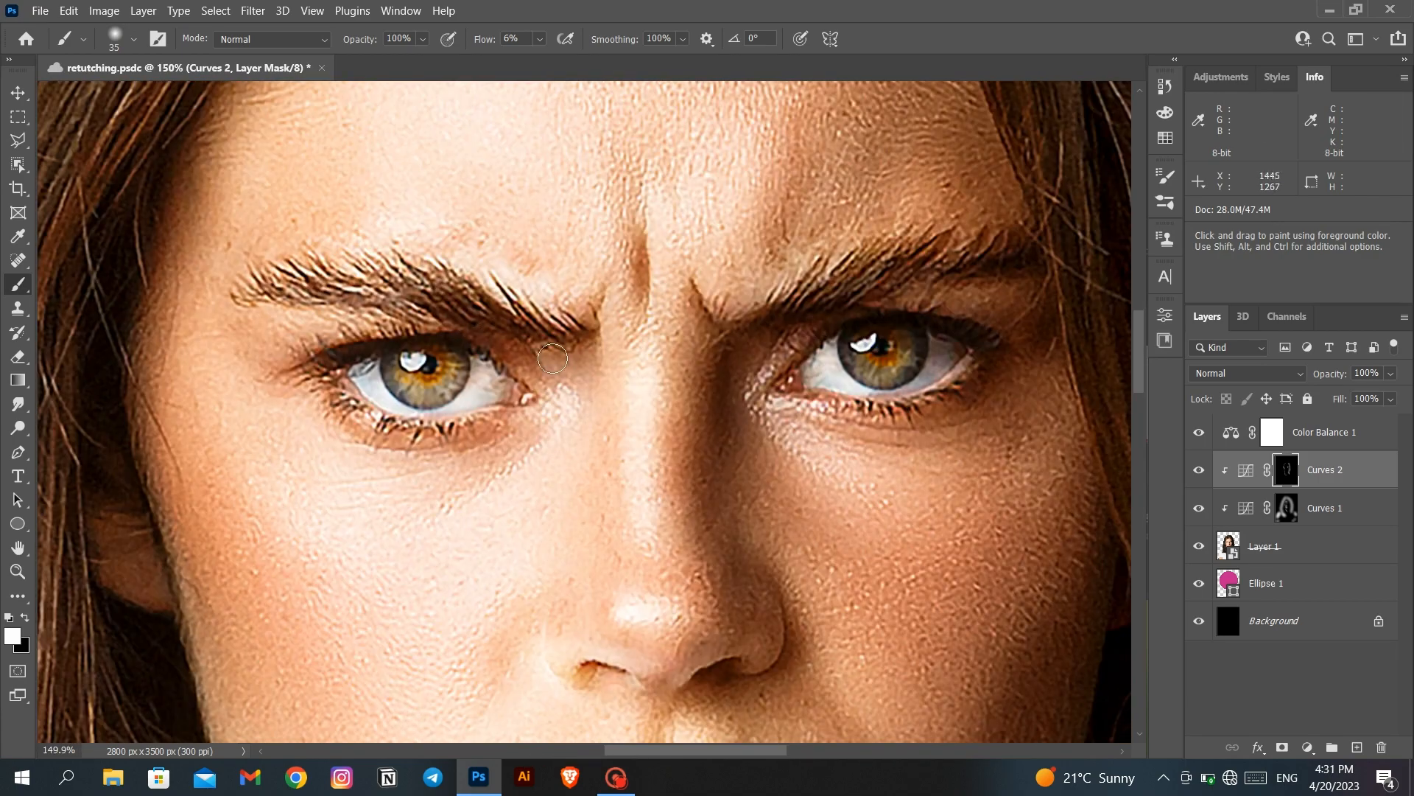
Deepen the shadows along the sleeves, shirt folds and hair ends on the darkening Curves mask, refining with a 125 px brush
{"action": "key", "text": "alt+bracketleft"}
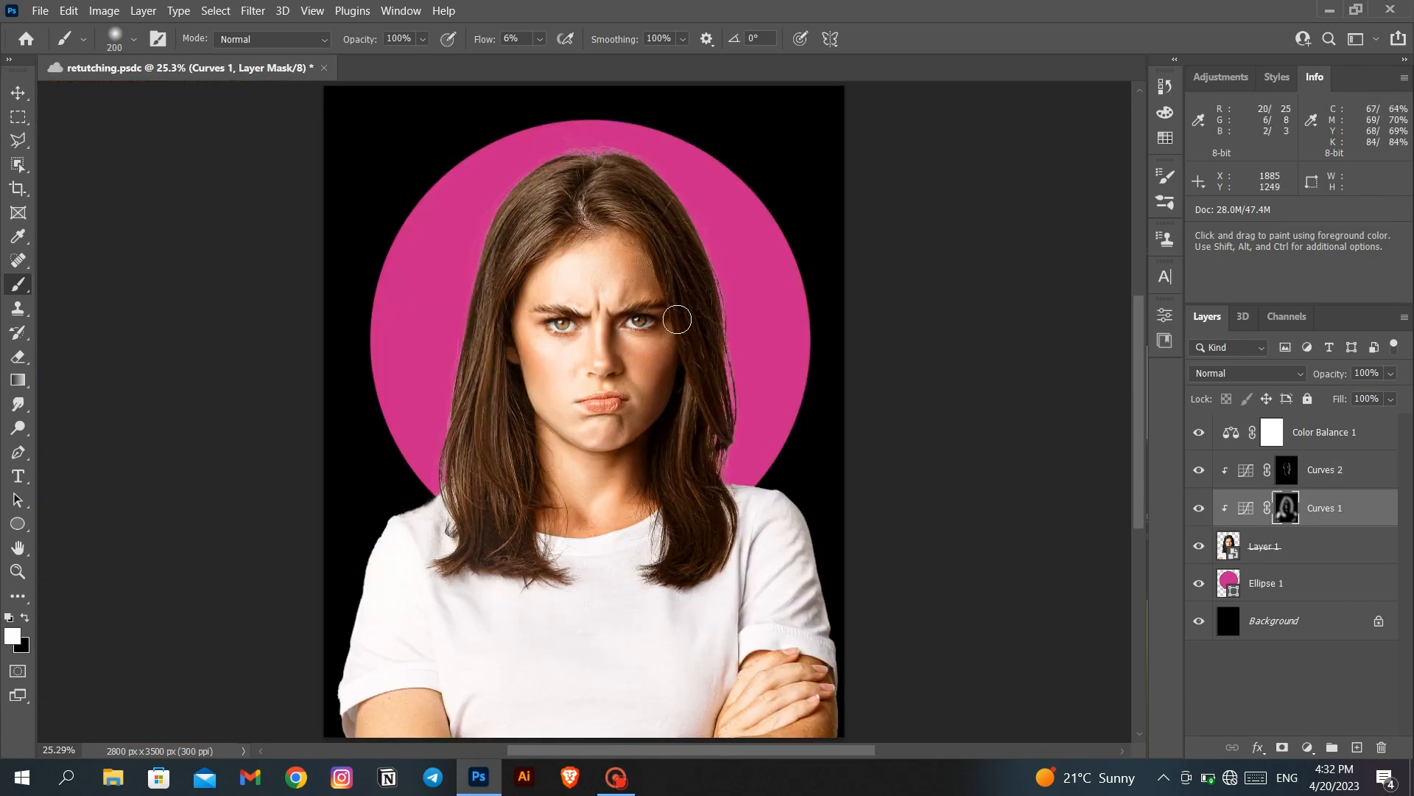
{"action": "key", "text": "alt+bracketright"}
{"action": "left_click_drag", "start_coordinate": [799, 512], "coordinate": [821, 608]}
{"action": "left_click_drag", "start_coordinate": [743, 567], "coordinate": [742, 626]}
{"action": "scroll", "coordinate": [475, 699], "scroll_direction": "up", "scroll_amount": 5}
{"action": "key", "text": "bracketleft"}
{"action": "key", "text": "bracketleft"}
{"action": "key", "text": "bracketleft"}
{"action": "left_click_drag", "start_coordinate": [578, 372], "coordinate": [652, 377]}
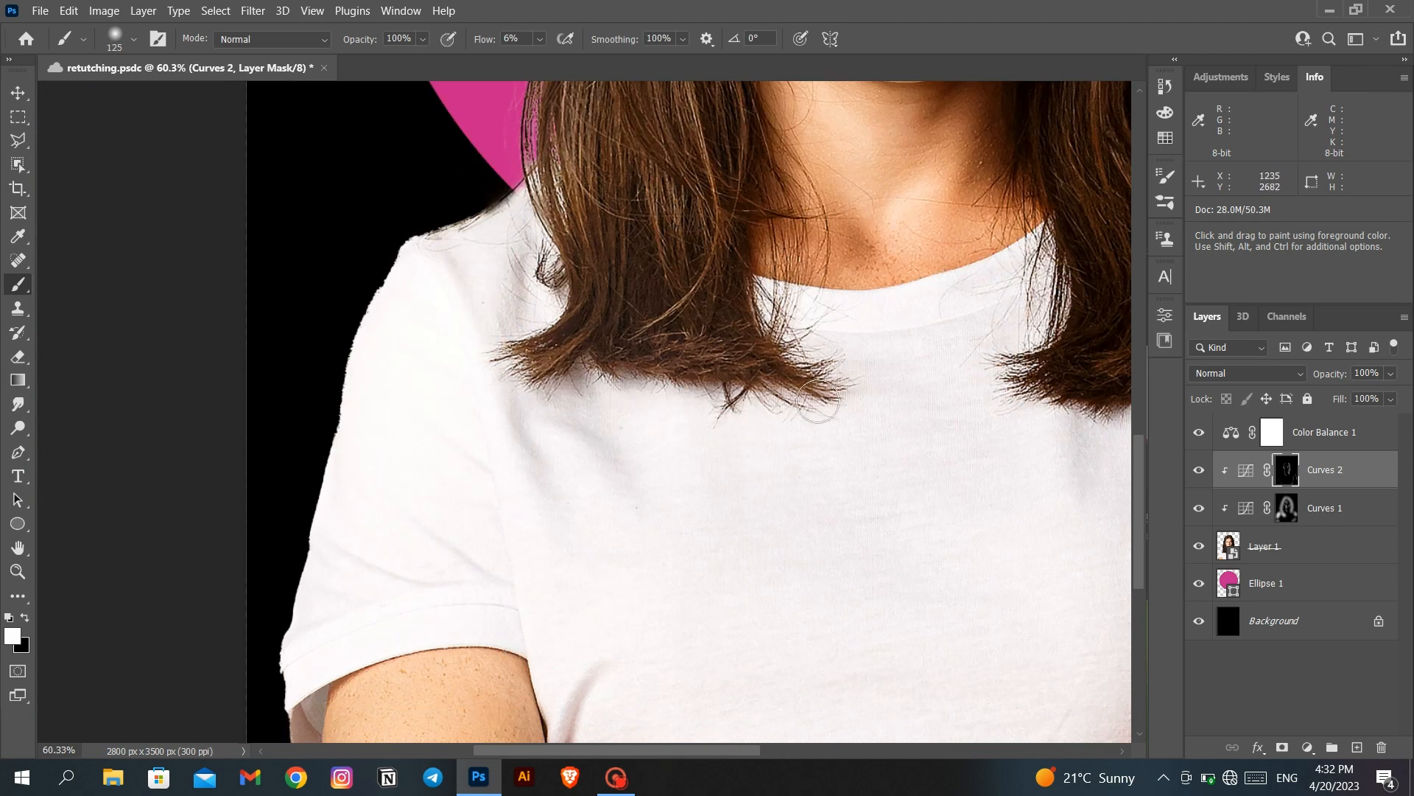
{"action": "left_click_drag", "start_coordinate": [748, 394], "coordinate": [836, 408]}
{"action": "left_click_drag", "start_coordinate": [479, 221], "coordinate": [431, 237]}
{"action": "scroll", "coordinate": [517, 493], "scroll_direction": "down", "scroll_amount": 3}
{"action": "scroll", "coordinate": [347, 568], "scroll_direction": "right", "scroll_amount": 6}
Darken the lower part of the shirt on the darkening Curves mask with a 1600 px brush, and set the flow to 31%
{"action": "key", "text": "ctrl+minus"}
{"action": "key", "text": "ctrl+minus"}
{"action": "key", "text": "ctrl+minus"}
{"action": "key", "text": "ctrl+minus"}
{"action": "key", "text": "ctrl+minus"}
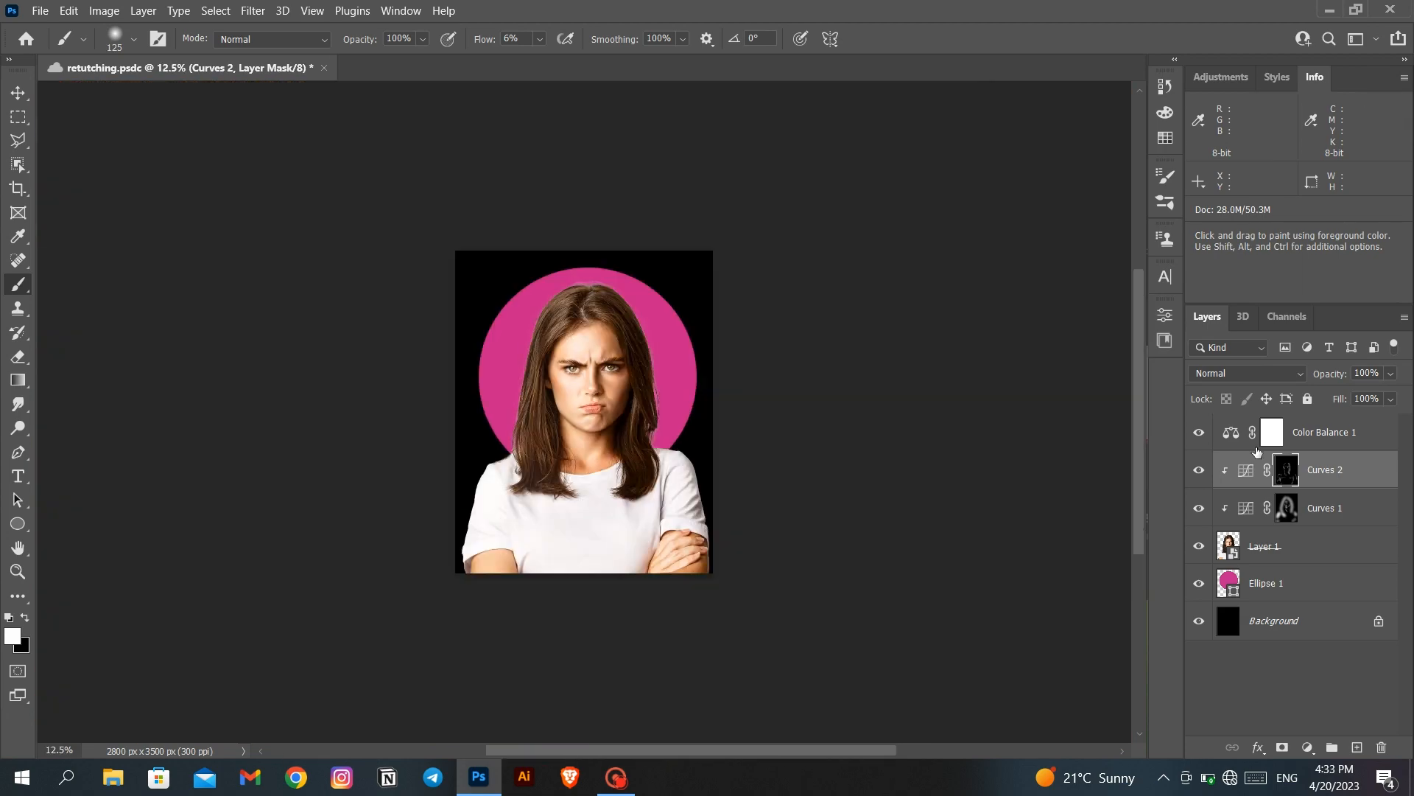
{"action": "left_click", "coordinate": [539, 39]}
{"action": "left_click_drag", "start_coordinate": [533, 63], "coordinate": [538, 64]}
{"action": "key", "text": "bracketright"}
{"action": "key", "text": "bracketright"}
{"action": "key", "text": "bracketright"}
{"action": "key", "text": "bracketright"}
{"action": "key", "text": "bracketright"}
{"action": "key", "text": "bracketright"}
{"action": "key", "text": "bracketright"}
{"action": "key", "text": "bracketright"}
{"action": "key", "text": "bracketright"}
{"action": "key", "text": "bracketright"}
{"action": "key", "text": "bracketright"}
{"action": "key", "text": "bracketright"}
{"action": "key", "text": "bracketright"}
{"action": "key", "text": "bracketright"}
{"action": "key", "text": "bracketright"}
{"action": "key", "text": "bracketright"}
{"action": "key", "text": "bracketright"}
{"action": "key", "text": "bracketright"}
{"action": "key", "text": "bracketright"}
{"action": "key", "text": "bracketright"}
{"action": "left_click_drag", "start_coordinate": [477, 554], "coordinate": [652, 560]}
{"action": "left_click", "coordinate": [539, 39]}
{"action": "left_click_drag", "start_coordinate": [537, 61], "coordinate": [562, 61]}
Add a new empty layer above the darkening Curves layer and clip it to the portrait layer
{"action": "left_click", "coordinate": [1357, 747]}
{"action": "left_click", "coordinate": [1292, 495], "text": "alt"}
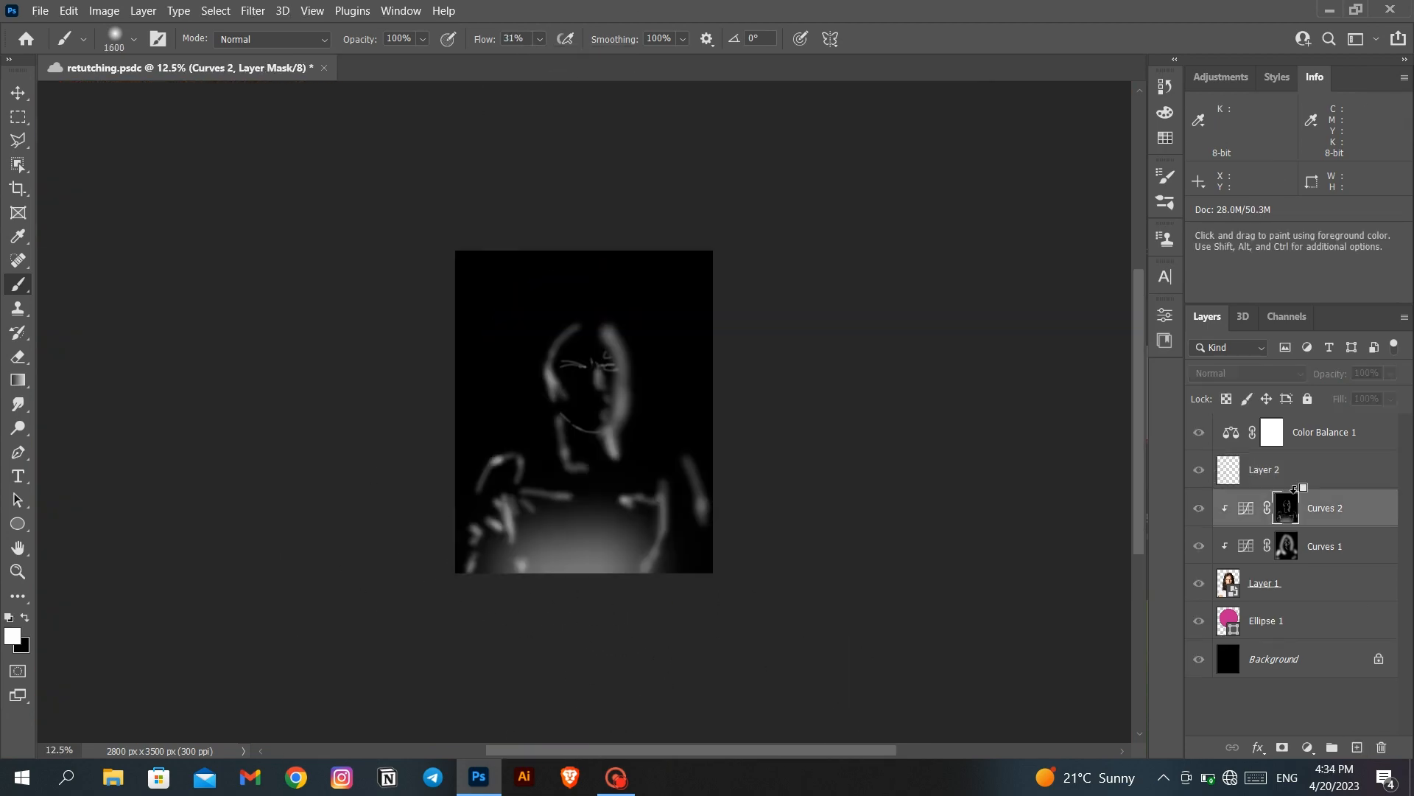
{"action": "left_click", "coordinate": [1301, 487], "text": "alt"}
{"action": "left_click", "coordinate": [1301, 469]}
Paint black at 10% flow with the 1600 px brush across the woman's lower body on the new clipped layer
{"action": "left_click", "coordinate": [529, 42]}
{"action": "type", "text": "10"}
{"action": "key", "text": "Return"}
{"action": "left_click", "coordinate": [726, 304]}
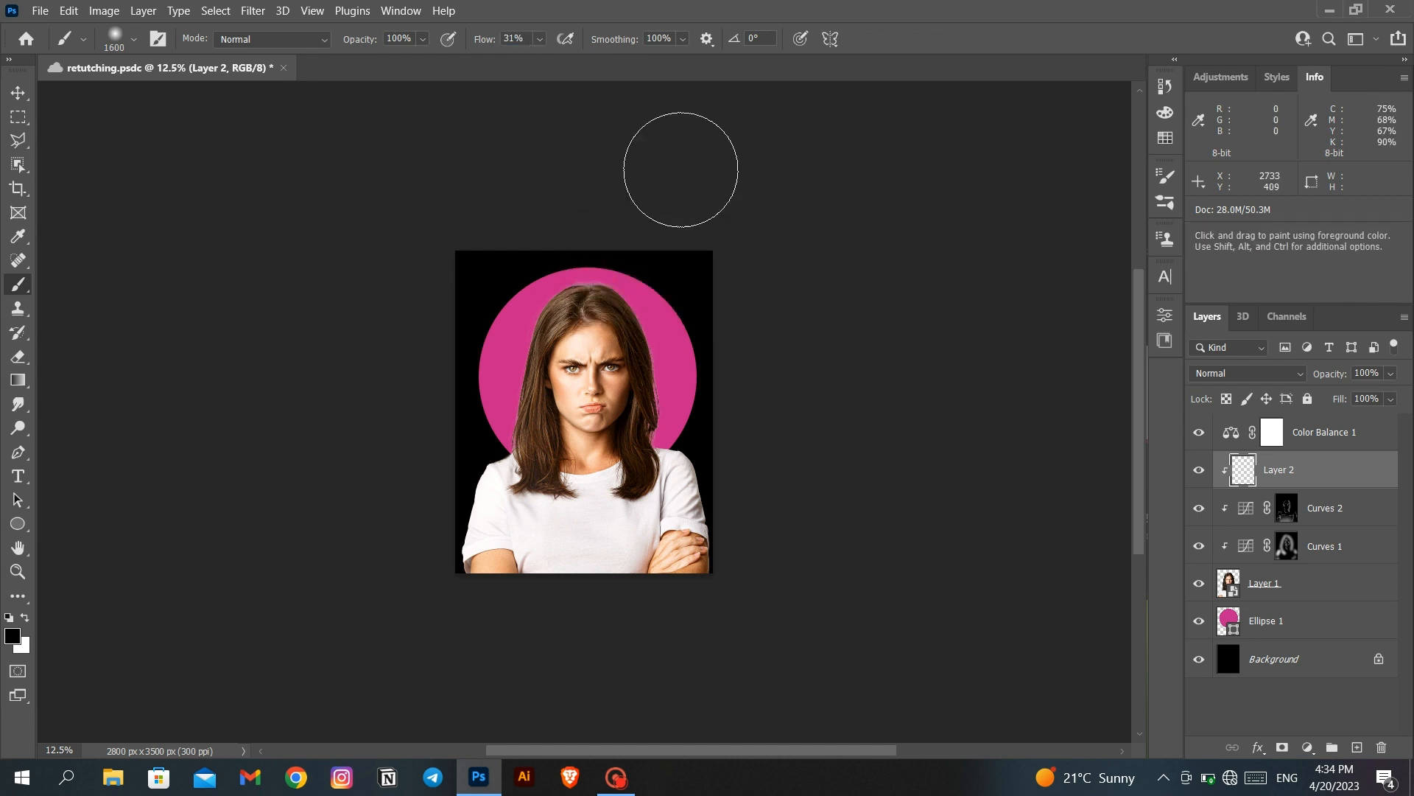
{"action": "key", "text": "Return"}
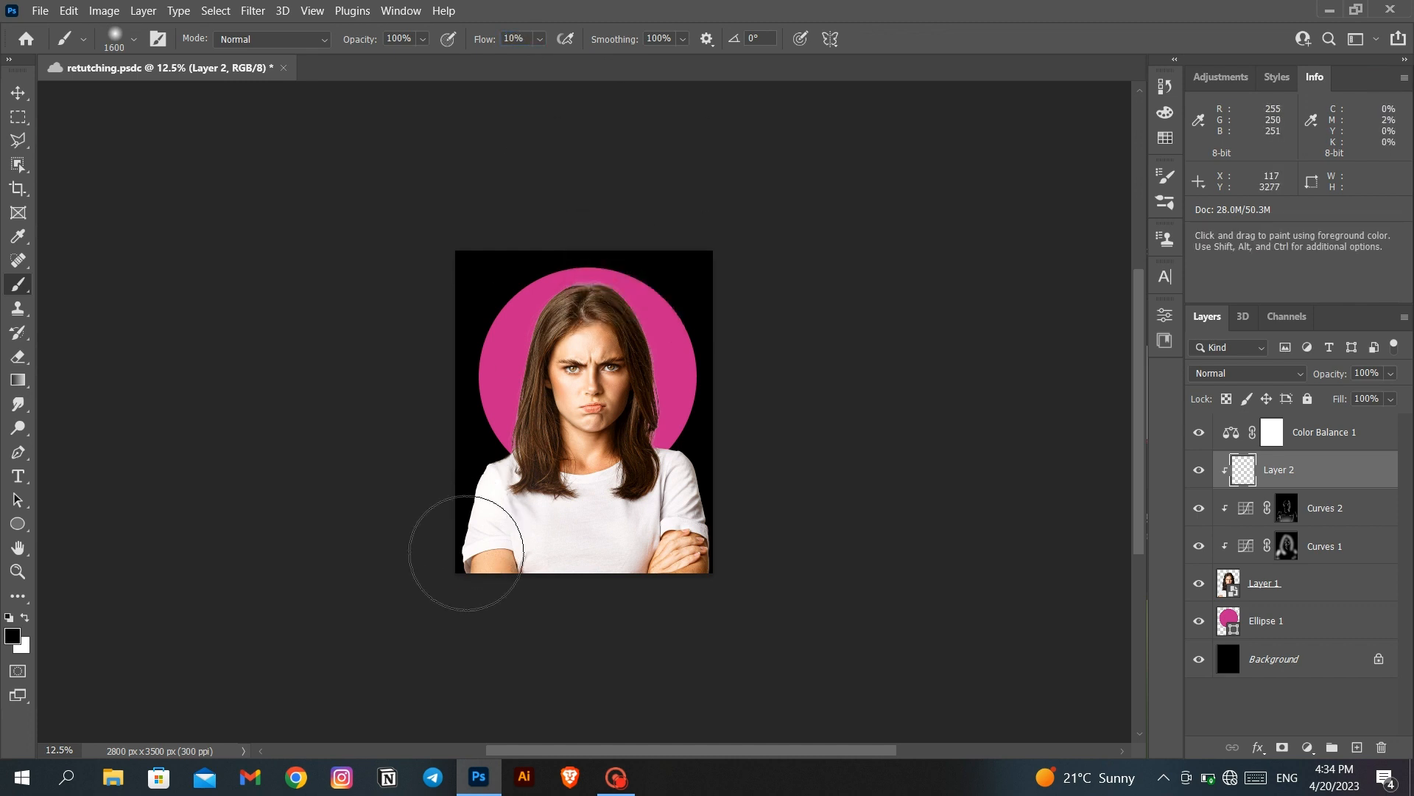
{"action": "left_click_drag", "start_coordinate": [453, 537], "coordinate": [896, 423]}
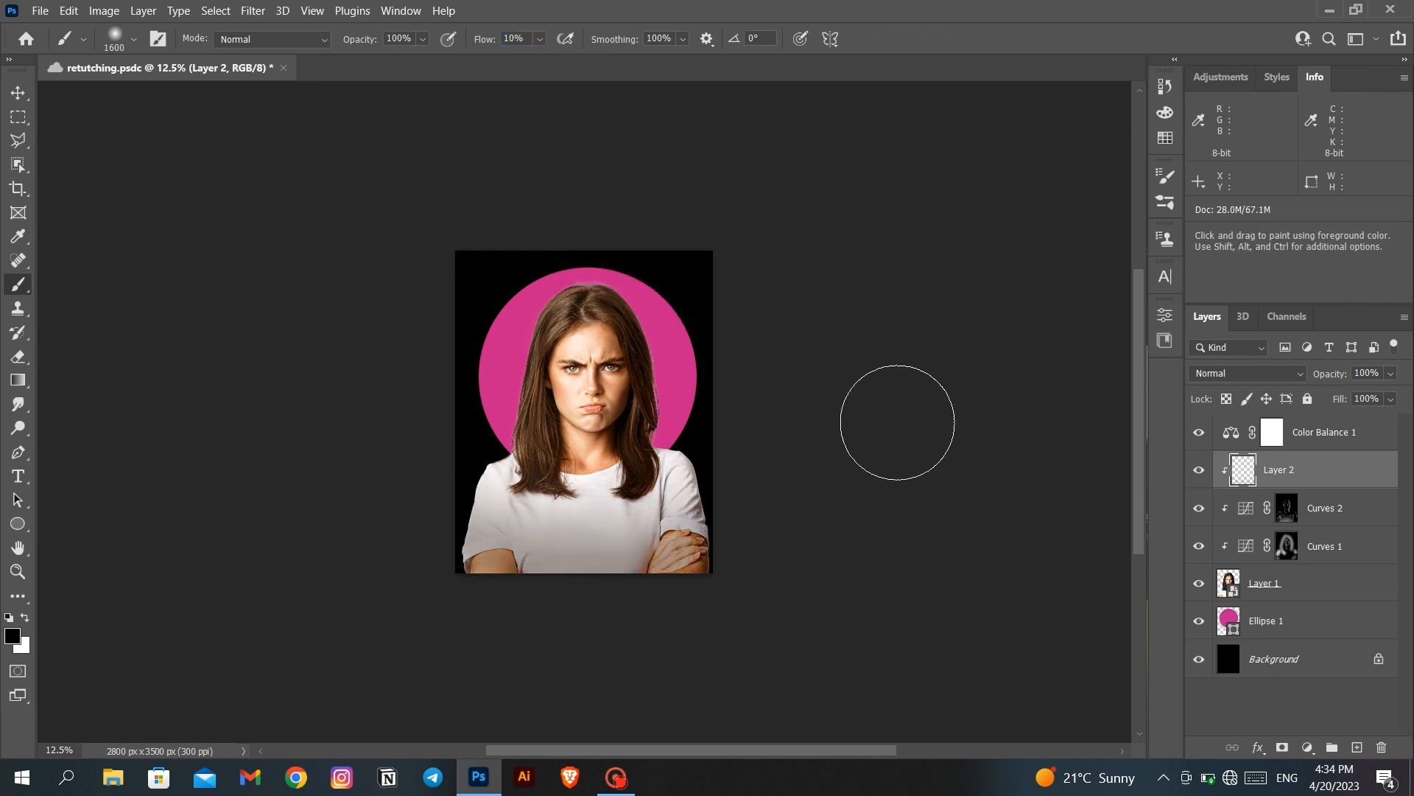
{"action": "mouse_move", "coordinate": [427, 511]}
{"action": "left_mouse_down"}
{"action": "mouse_move", "coordinate": [498, 575]}
{"action": "mouse_move", "coordinate": [805, 496]}
{"action": "mouse_move", "coordinate": [467, 575]}
{"action": "mouse_move", "coordinate": [812, 618]}
{"action": "left_mouse_up"}
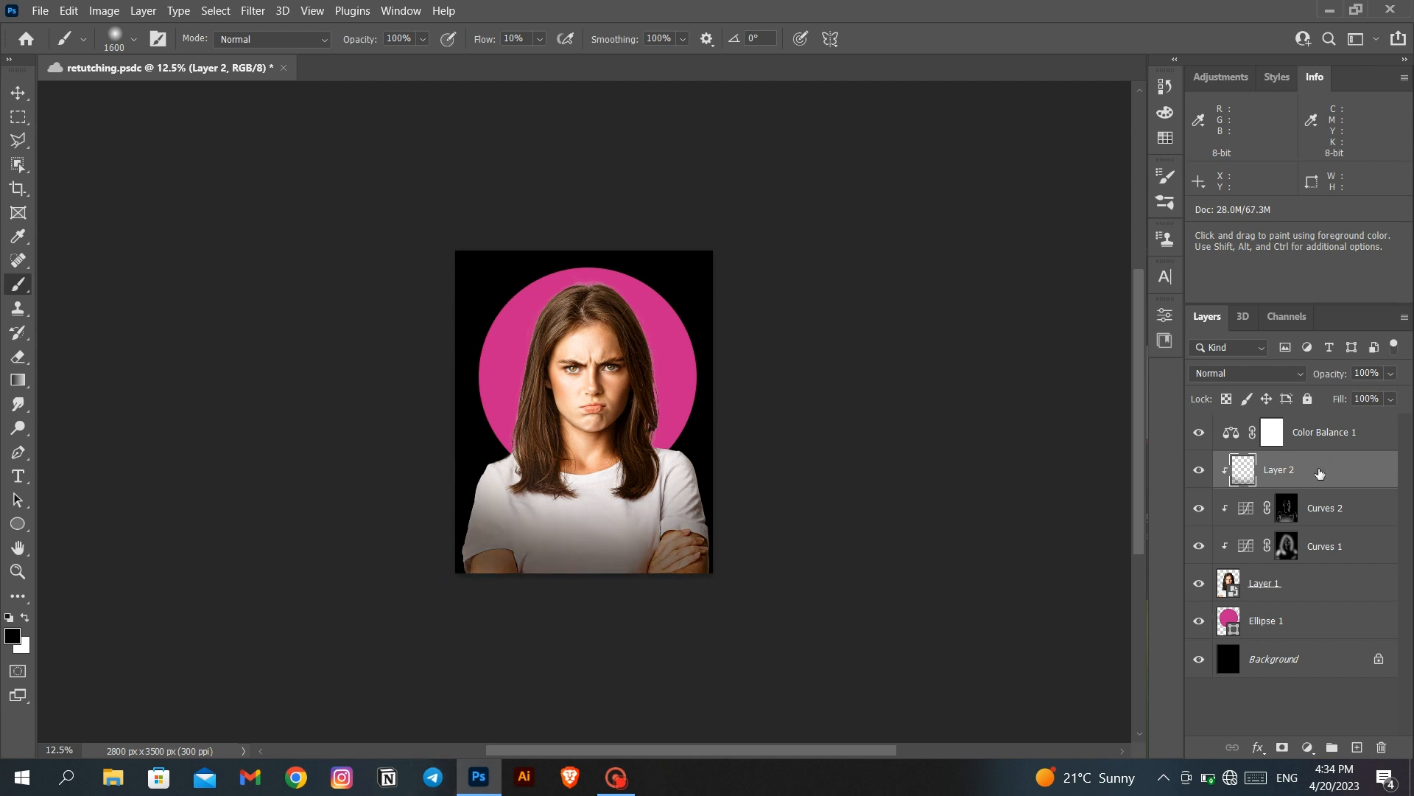
Make the Color Balance adjustment the active layer and view the whole portrait
{"action": "mouse_move", "coordinate": [1388, 390]}
{"action": "left_mouse_down"}
{"action": "mouse_move", "coordinate": [1366, 395]}
{"action": "mouse_move", "coordinate": [1385, 385]}
{"action": "left_mouse_up"}
{"action": "left_click", "coordinate": [1339, 434]}
{"action": "key", "text": "x"}
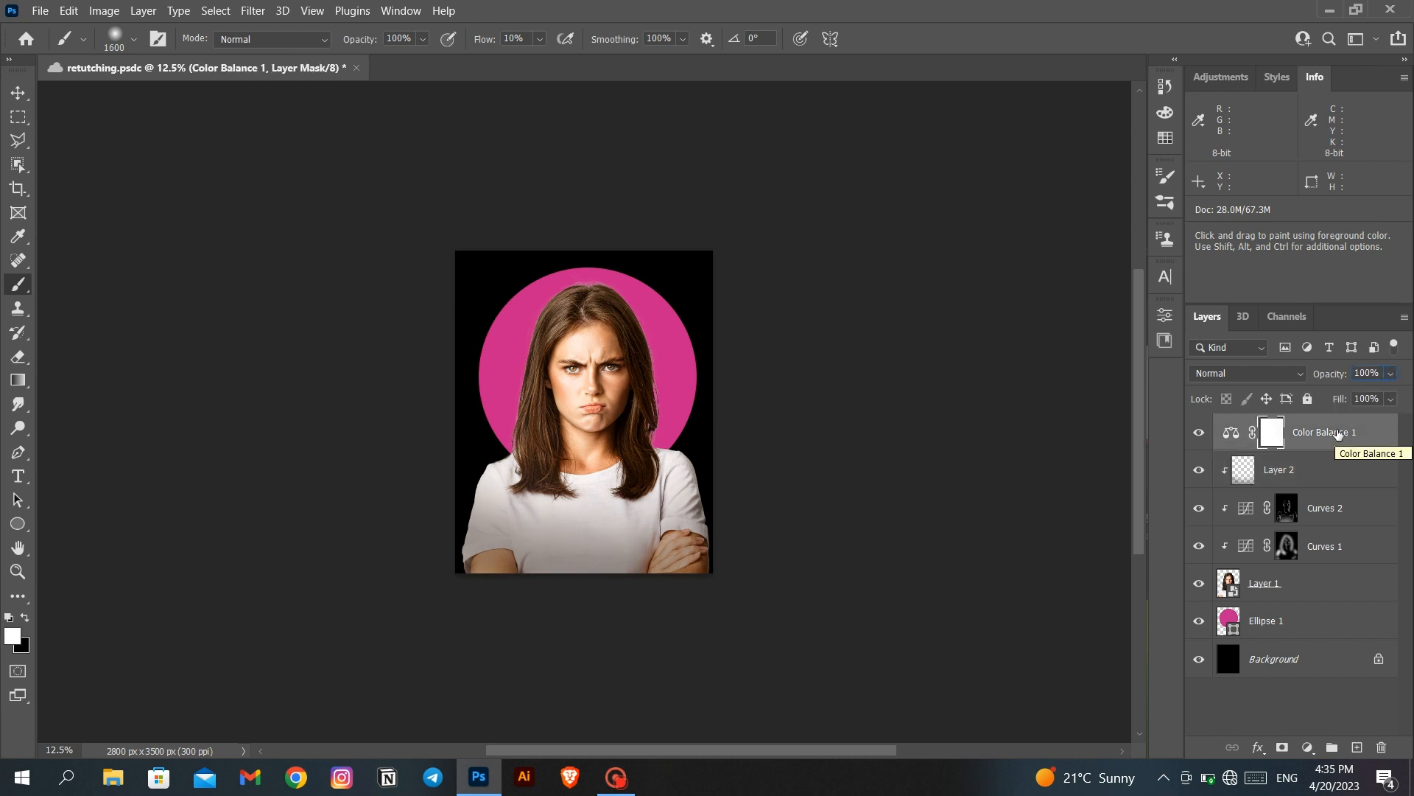
{"action": "key", "text": "ctrl+0"}
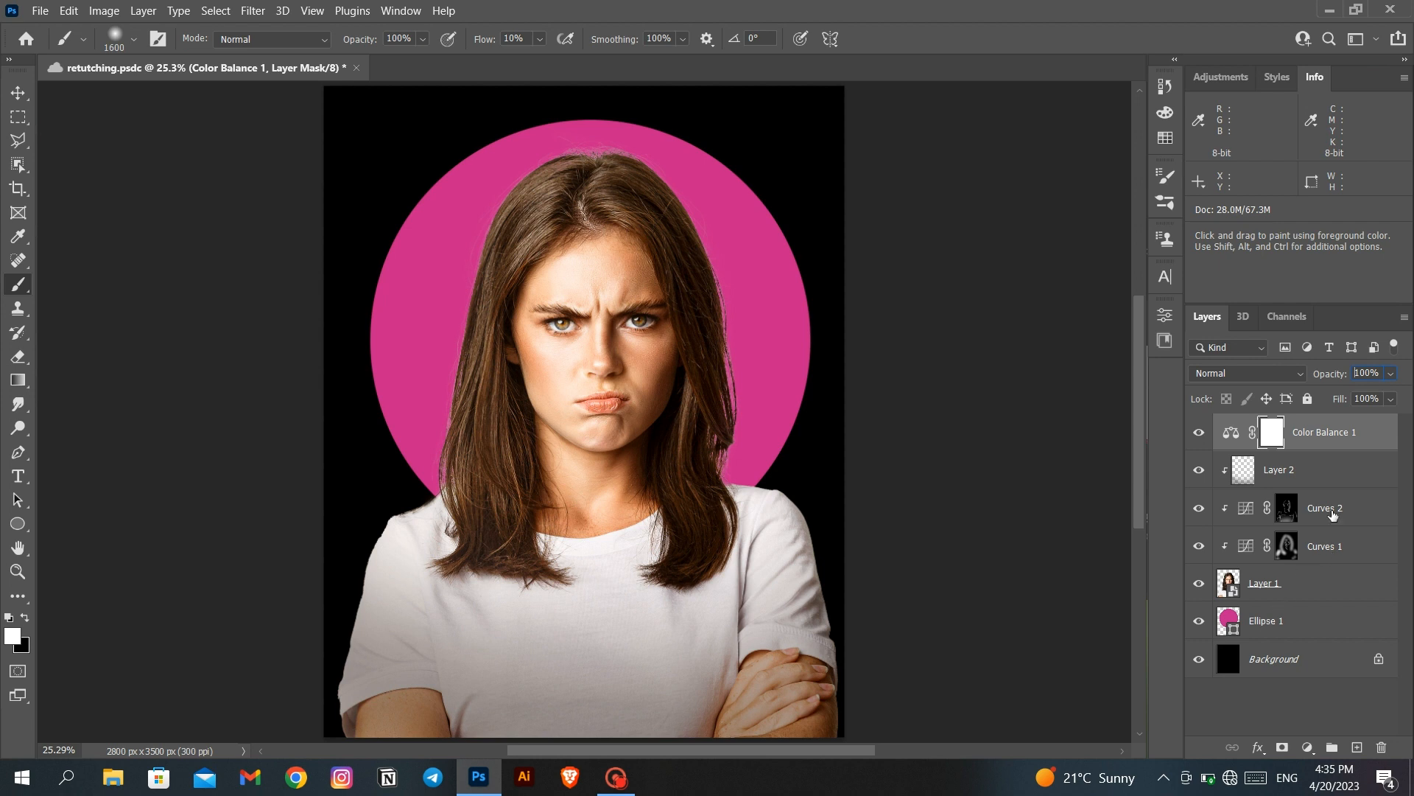
{"action": "left_click", "coordinate": [1356, 747]}
{"action": "key", "text": "x"}
{"action": "key", "text": "bracketleft"}
{"action": "key", "text": "bracketleft"}
{"action": "key", "text": "bracketleft"}
{"action": "key", "text": "bracketleft"}
{"action": "key", "text": "bracketleft"}
{"action": "key", "text": "bracketleft"}
{"action": "key", "text": "bracketleft"}
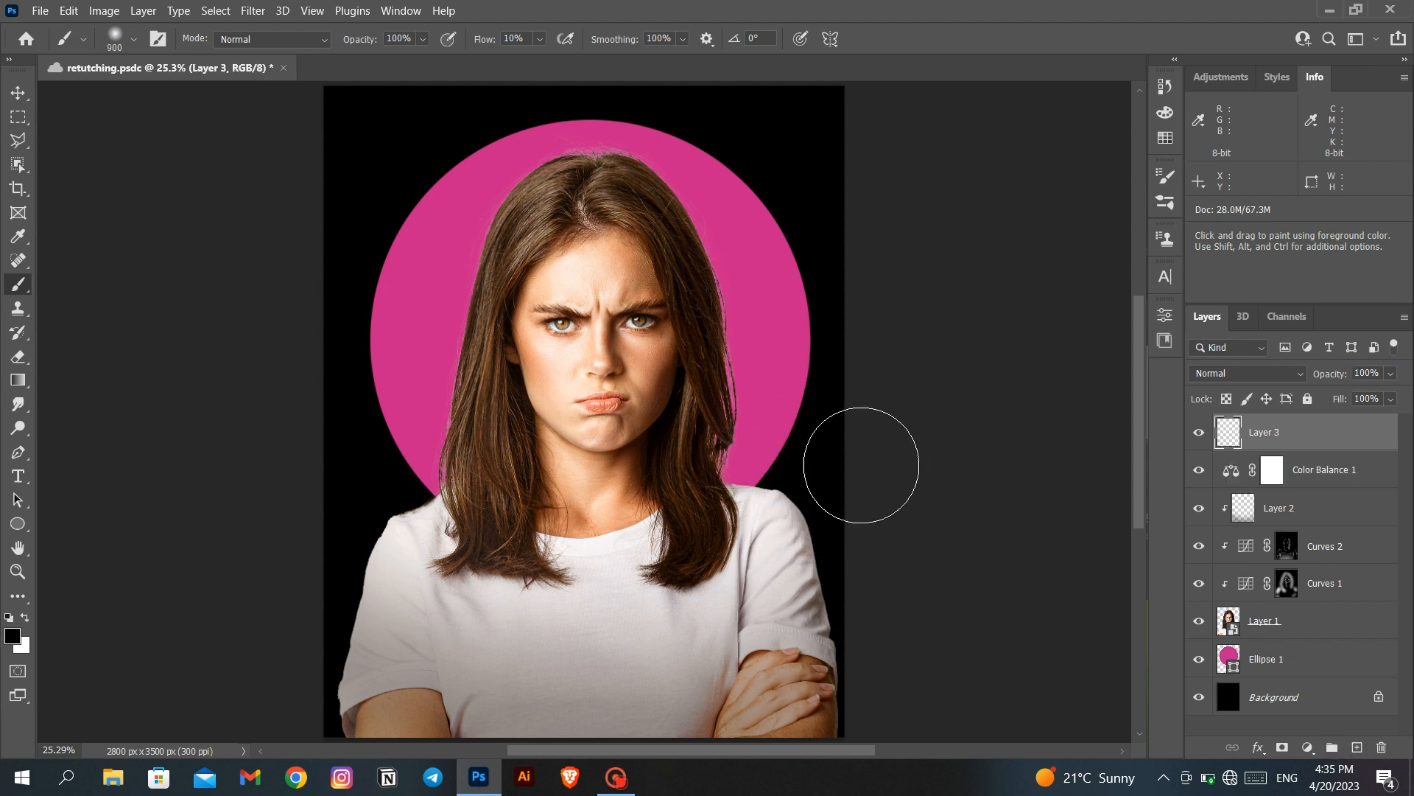
{"action": "key", "text": "ctrl+z"}
{"action": "key", "text": "x"}
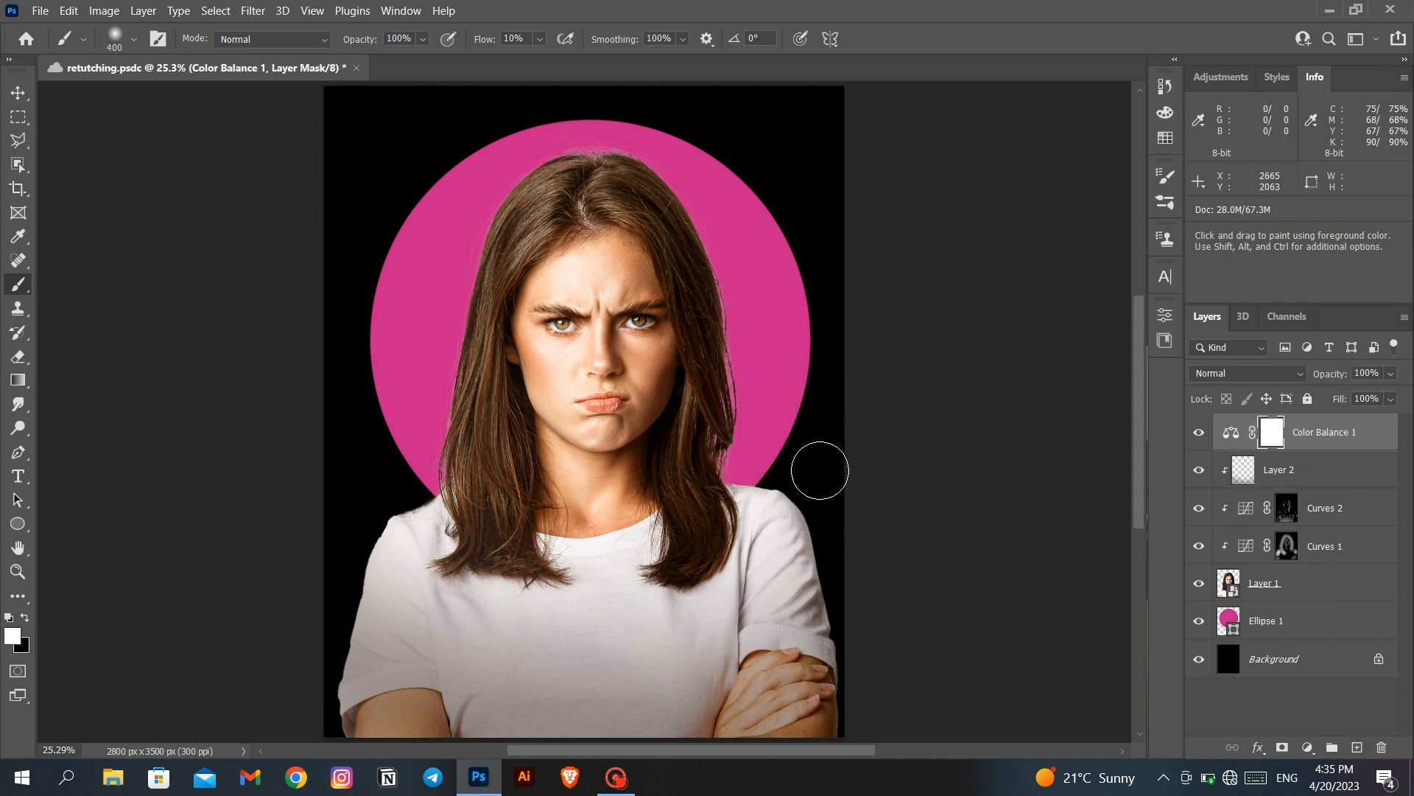
Create a layer named light above the Color Balance layer in Color Dodge mode, filled with the black neutral color
{"action": "key", "text": "ctrl+shift+n"}
{"action": "key", "text": "BackSpace"}
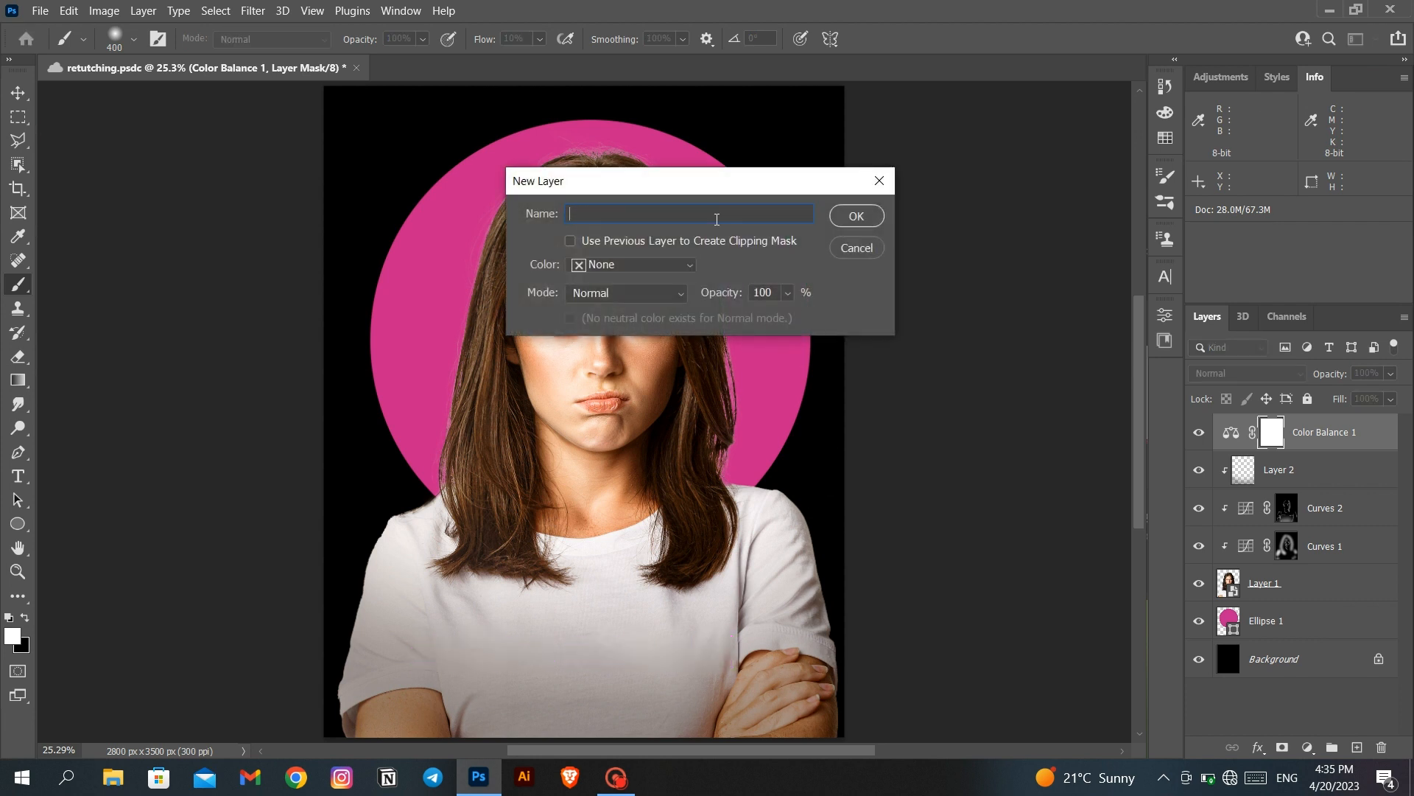
{"action": "left_click", "coordinate": [660, 294]}
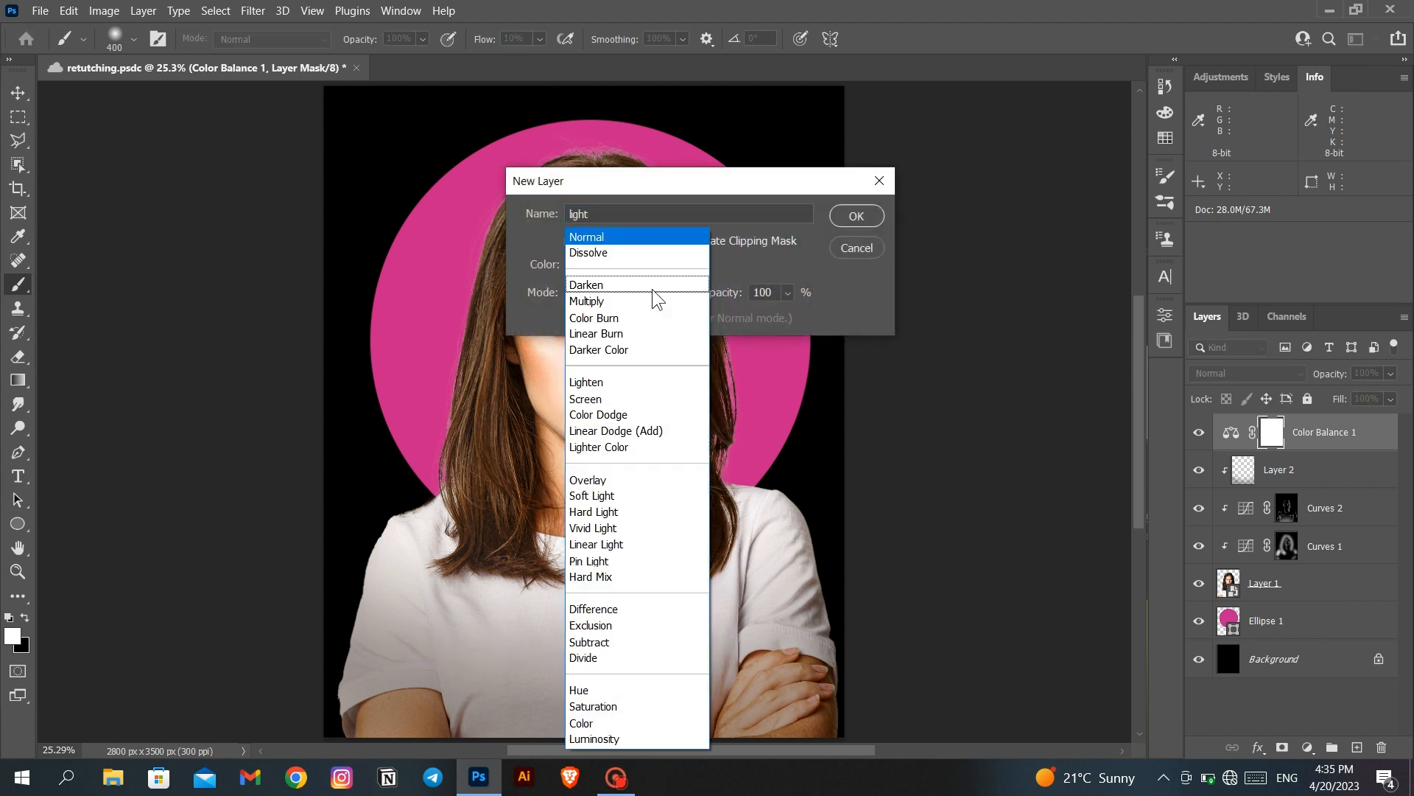
{"action": "left_click", "coordinate": [657, 414]}
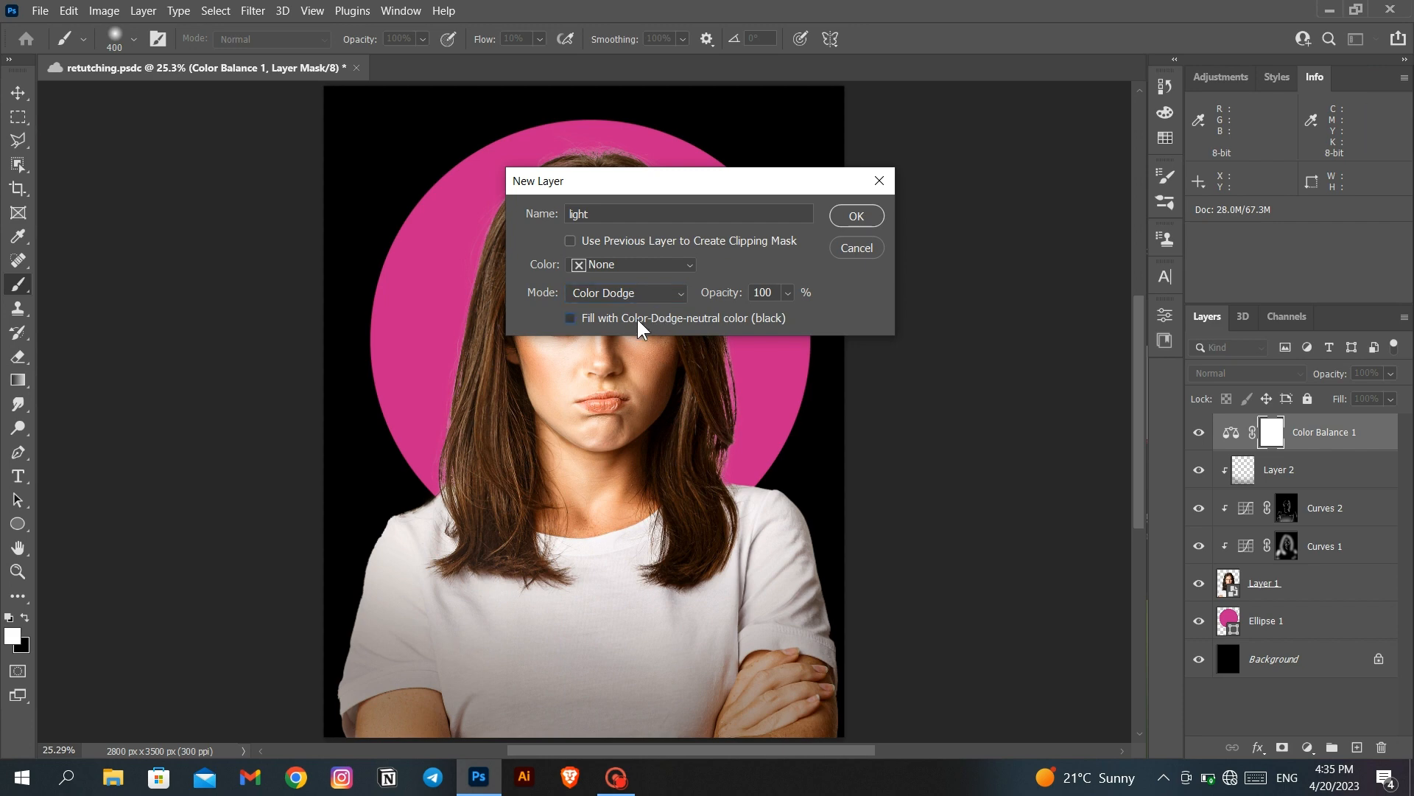
{"action": "left_click", "coordinate": [871, 218]}
Sample the circle's pink and paint a glow over the crown of the hair with a 300 px brush at 10% flow
{"action": "key", "text": "x"}
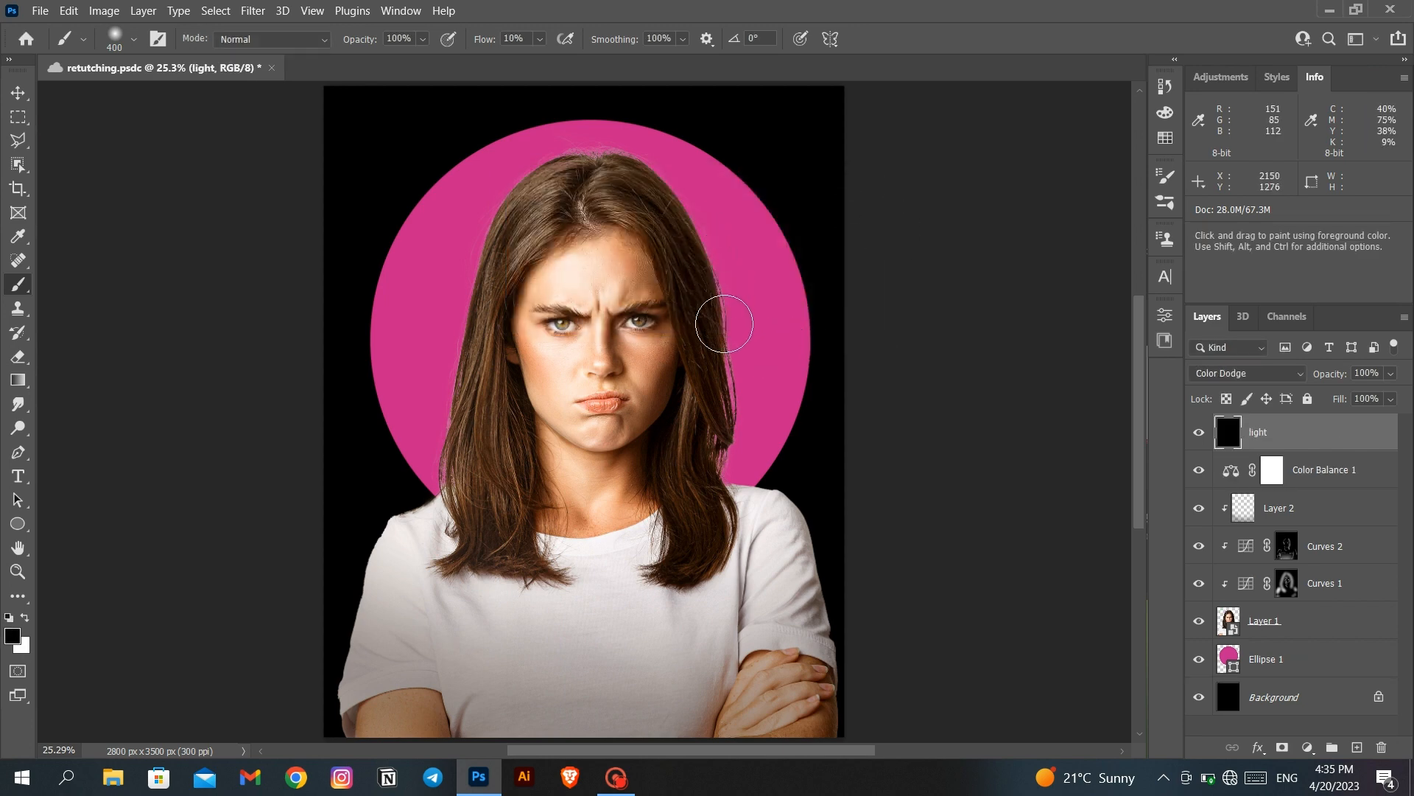
{"action": "left_click", "coordinate": [767, 274], "text": "alt"}
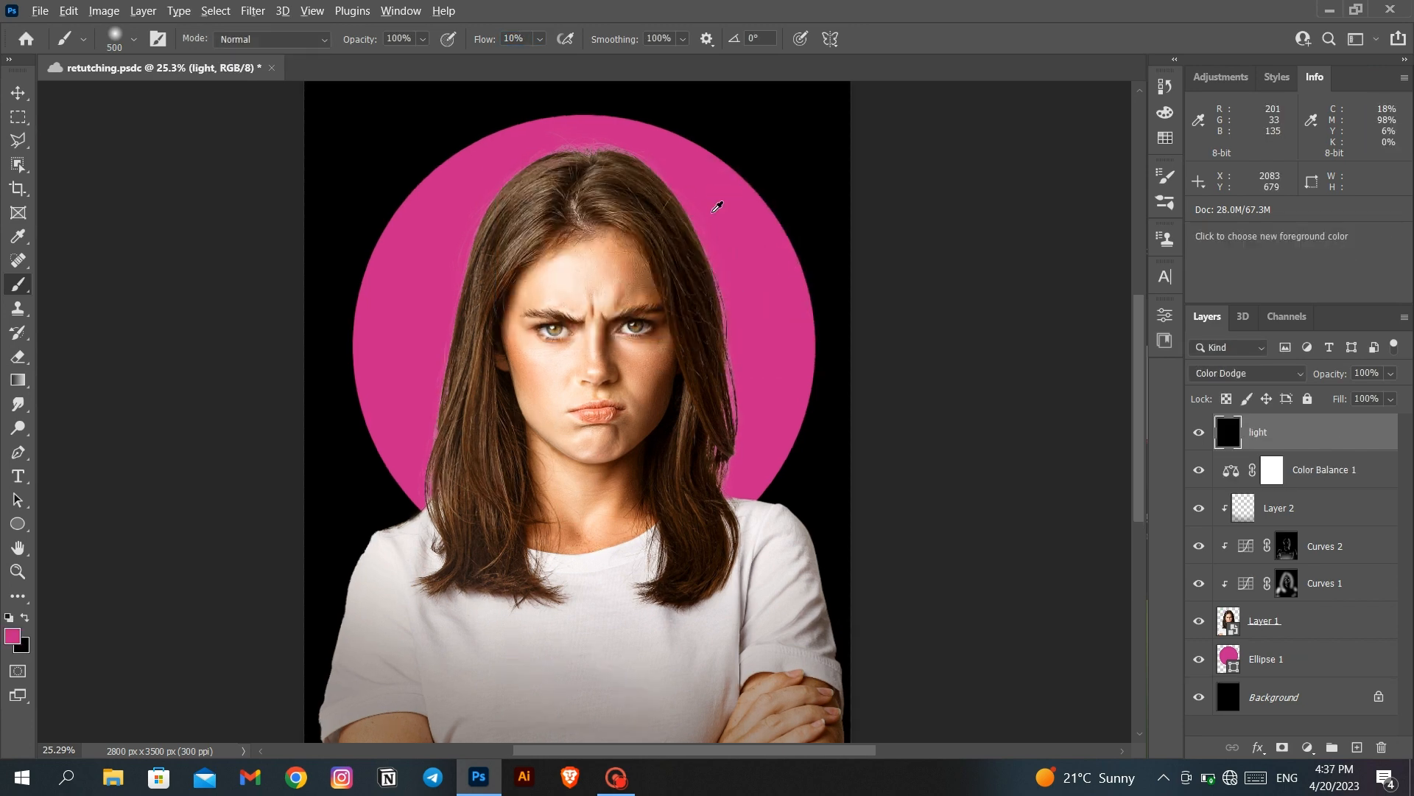
{"action": "scroll", "coordinate": [720, 208], "scroll_direction": "up", "scroll_amount": 5}
{"action": "key", "text": "bracketleft"}
{"action": "key", "text": "bracketleft"}
{"action": "mouse_move", "coordinate": [749, 400]}
{"action": "left_mouse_down"}
{"action": "mouse_move", "coordinate": [615, 213]}
{"action": "mouse_move", "coordinate": [417, 215]}
{"action": "mouse_move", "coordinate": [685, 218]}
{"action": "mouse_move", "coordinate": [423, 349]}
{"action": "left_mouse_up"}
{"action": "left_click_drag", "start_coordinate": [338, 448], "coordinate": [486, 326]}
{"action": "mouse_move", "coordinate": [434, 221]}
{"action": "left_mouse_down"}
{"action": "mouse_move", "coordinate": [374, 461]}
{"action": "mouse_move", "coordinate": [494, 315]}
{"action": "left_mouse_up"}
{"action": "scroll", "coordinate": [493, 315], "scroll_direction": "up", "scroll_amount": 2}
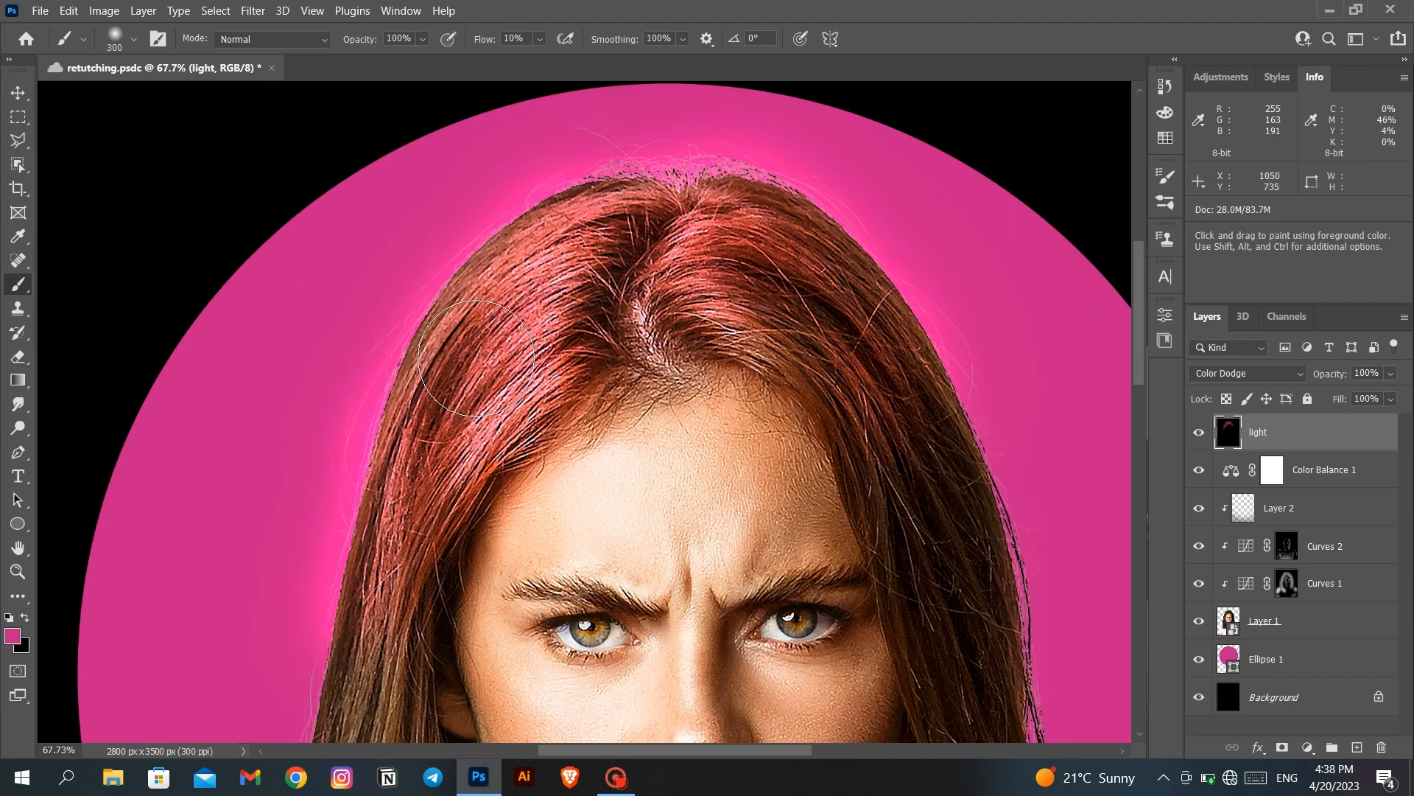
Continue the pink glow on the light layer down the left-hand length of hair to its ends
{"action": "scroll", "coordinate": [368, 310], "scroll_direction": "down", "scroll_amount": 5}
{"action": "left_click_drag", "start_coordinate": [369, 302], "coordinate": [309, 575]}
{"action": "scroll", "coordinate": [331, 380], "scroll_direction": "down", "scroll_amount": 5}
{"action": "left_click_drag", "start_coordinate": [332, 380], "coordinate": [434, 316]}
{"action": "scroll", "coordinate": [434, 309], "scroll_direction": "up", "scroll_amount": 3}
{"action": "scroll", "coordinate": [317, 358], "scroll_direction": "down", "scroll_amount": 3}
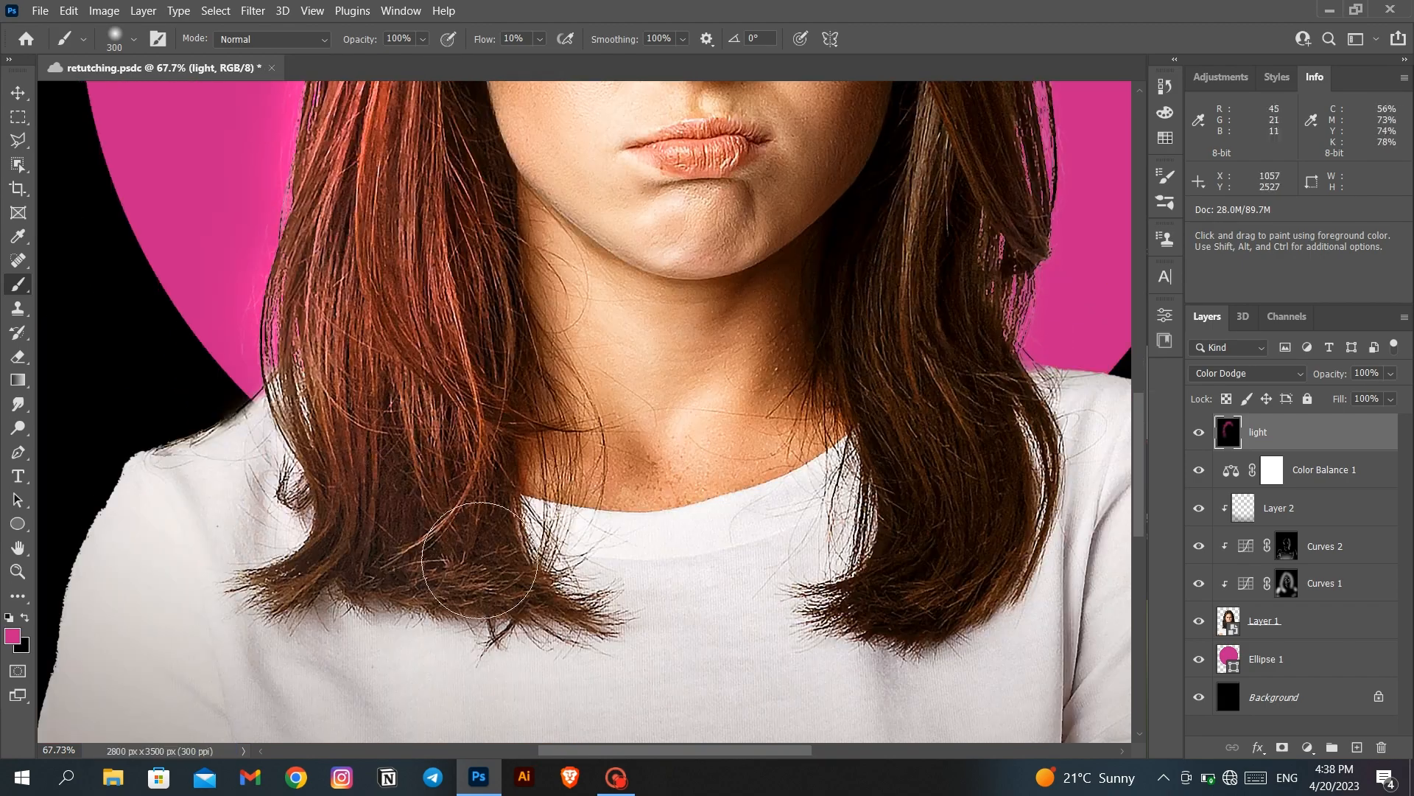
{"action": "left_click_drag", "start_coordinate": [427, 559], "coordinate": [289, 565]}
{"action": "scroll", "coordinate": [295, 574], "scroll_direction": "up", "scroll_amount": 4}
{"action": "scroll", "coordinate": [300, 683], "scroll_direction": "up", "scroll_amount": 5}
{"action": "scroll", "coordinate": [548, 141], "scroll_direction": "right", "scroll_amount": 3}
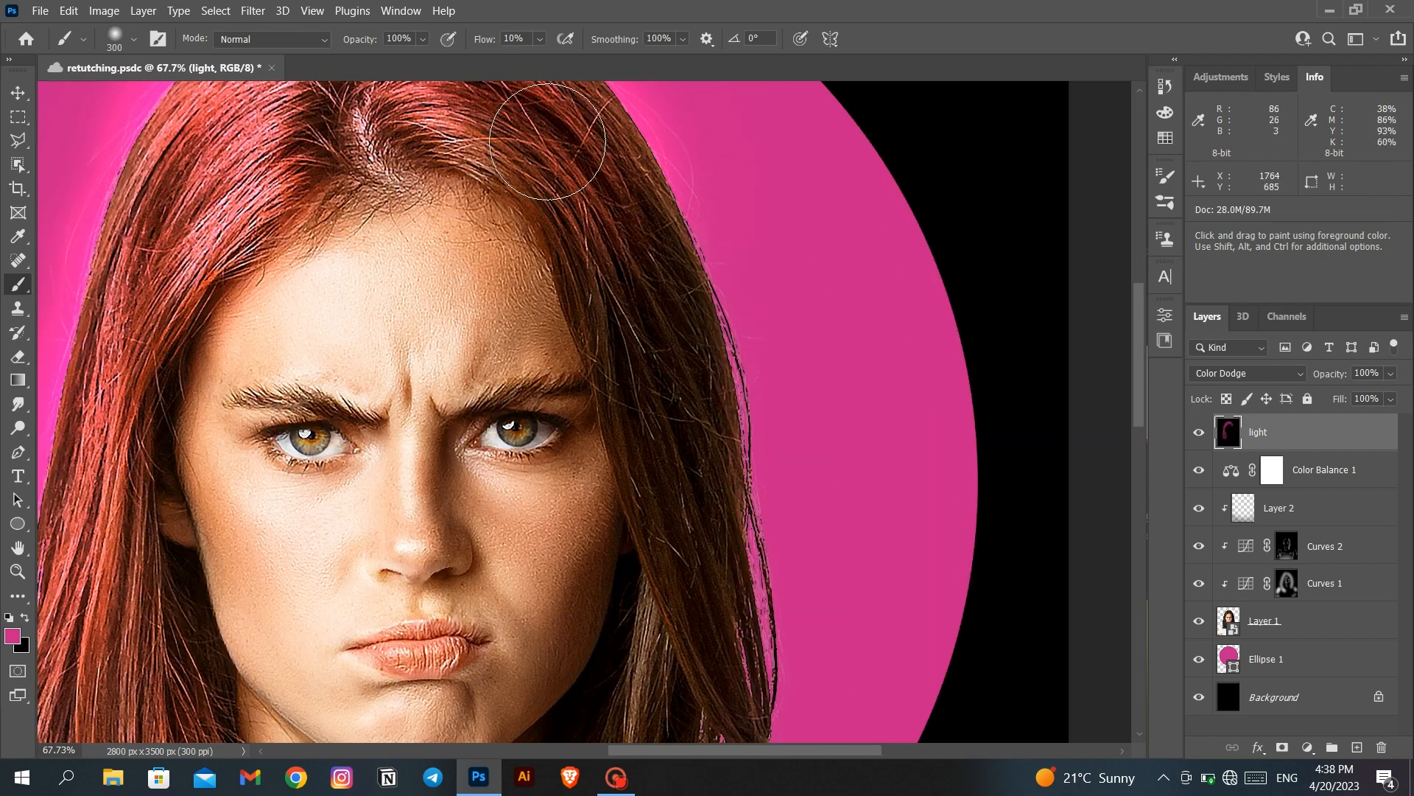
Paint the pink glow down the right-hand length of hair on the light layer with the 300 px brush
{"action": "scroll", "coordinate": [653, 385], "scroll_direction": "down", "scroll_amount": 2}
{"action": "left_click_drag", "start_coordinate": [648, 427], "coordinate": [616, 574]}
{"action": "scroll", "coordinate": [616, 575], "scroll_direction": "down", "scroll_amount": 3}
{"action": "mouse_move", "coordinate": [626, 406]}
{"action": "left_mouse_down"}
{"action": "mouse_move", "coordinate": [522, 442]}
{"action": "mouse_move", "coordinate": [659, 524]}
{"action": "mouse_move", "coordinate": [566, 549]}
{"action": "left_mouse_up"}
{"action": "scroll", "coordinate": [587, 524], "scroll_direction": "down", "scroll_amount": 3}
{"action": "key", "text": "ctrl+0"}
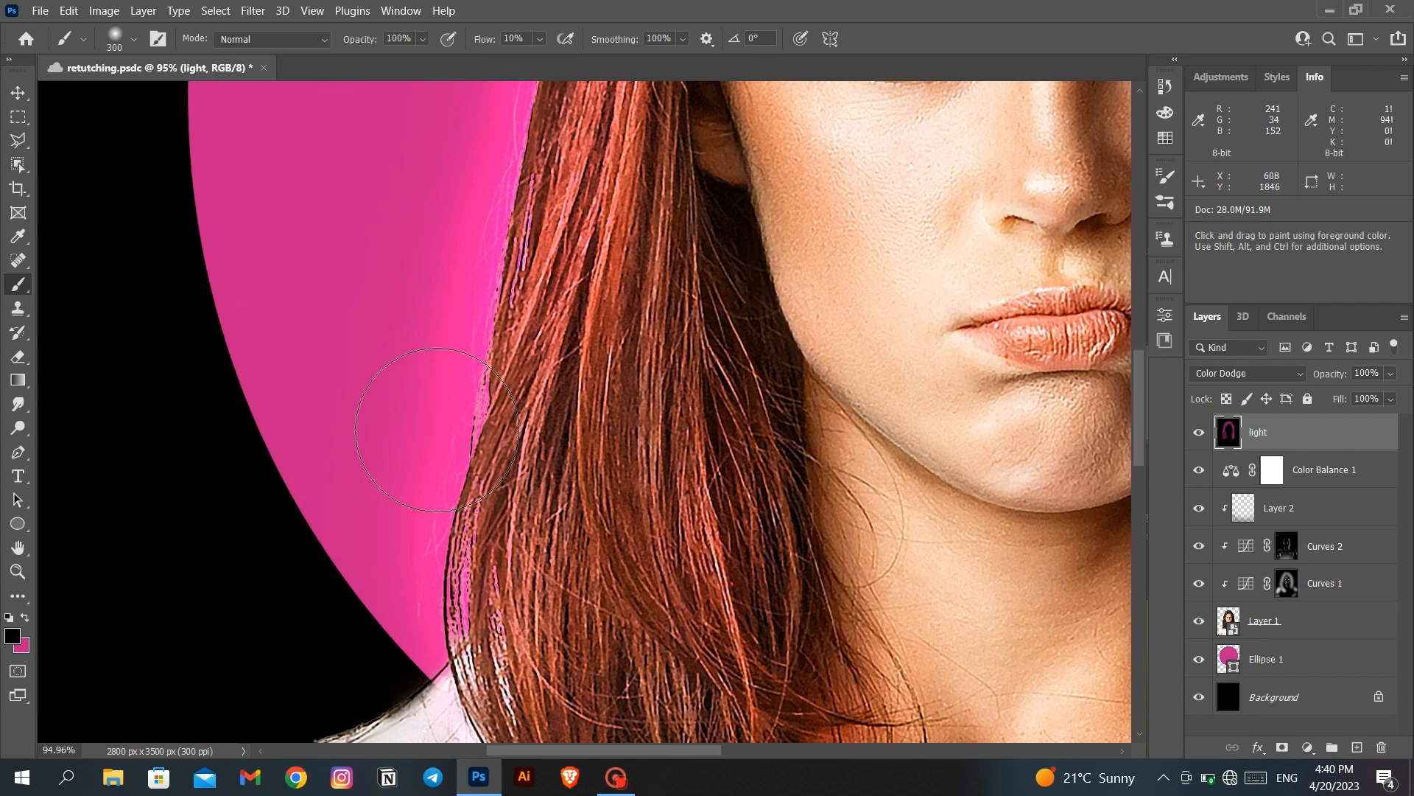
Paint black at 30% flow with a 150 px brush along the outside of the hair to remove glow spilling onto the circle
{"action": "scroll", "coordinate": [368, 449], "scroll_direction": "down", "scroll_amount": 2}
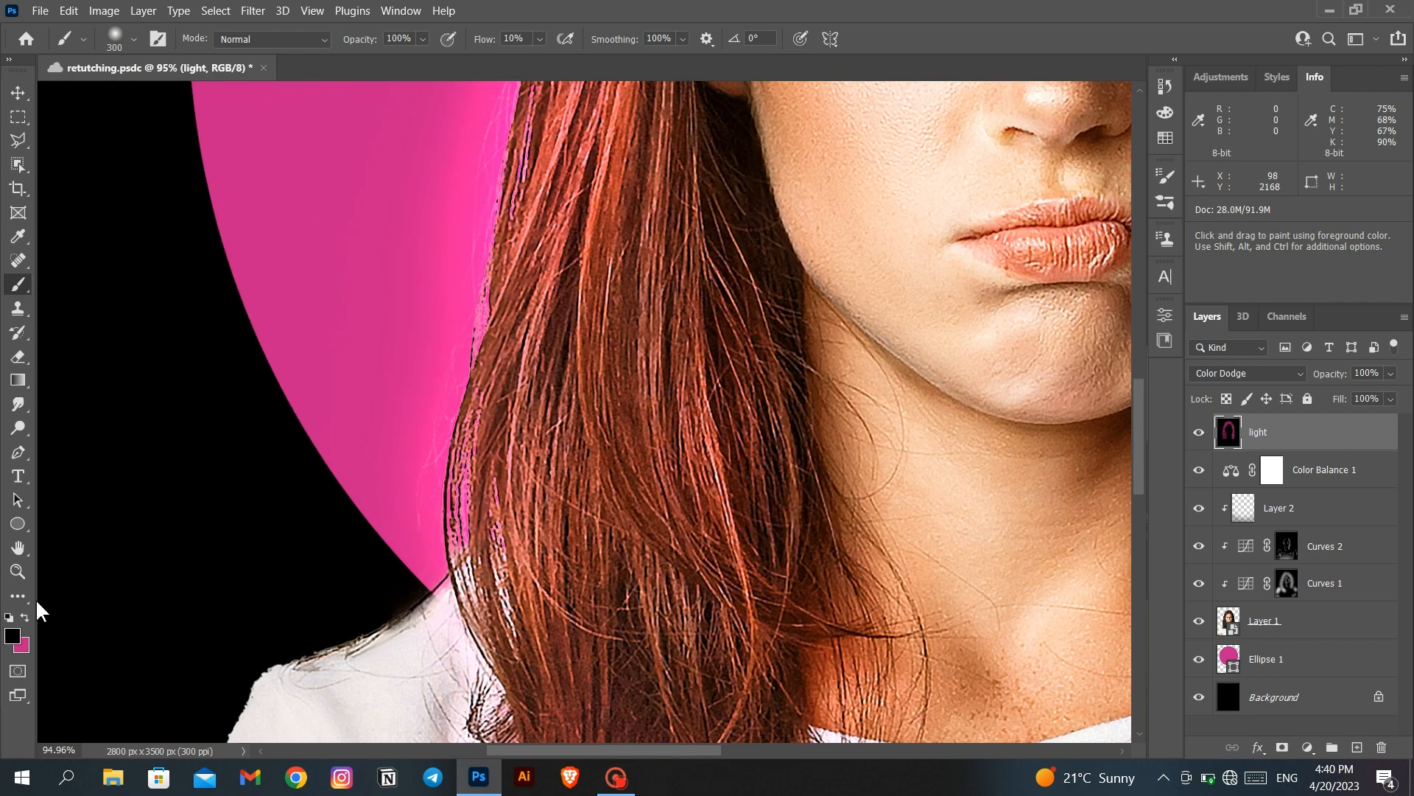
{"action": "scroll", "coordinate": [393, 255], "scroll_direction": "up", "scroll_amount": 4}
{"action": "key", "text": "shift+3"}
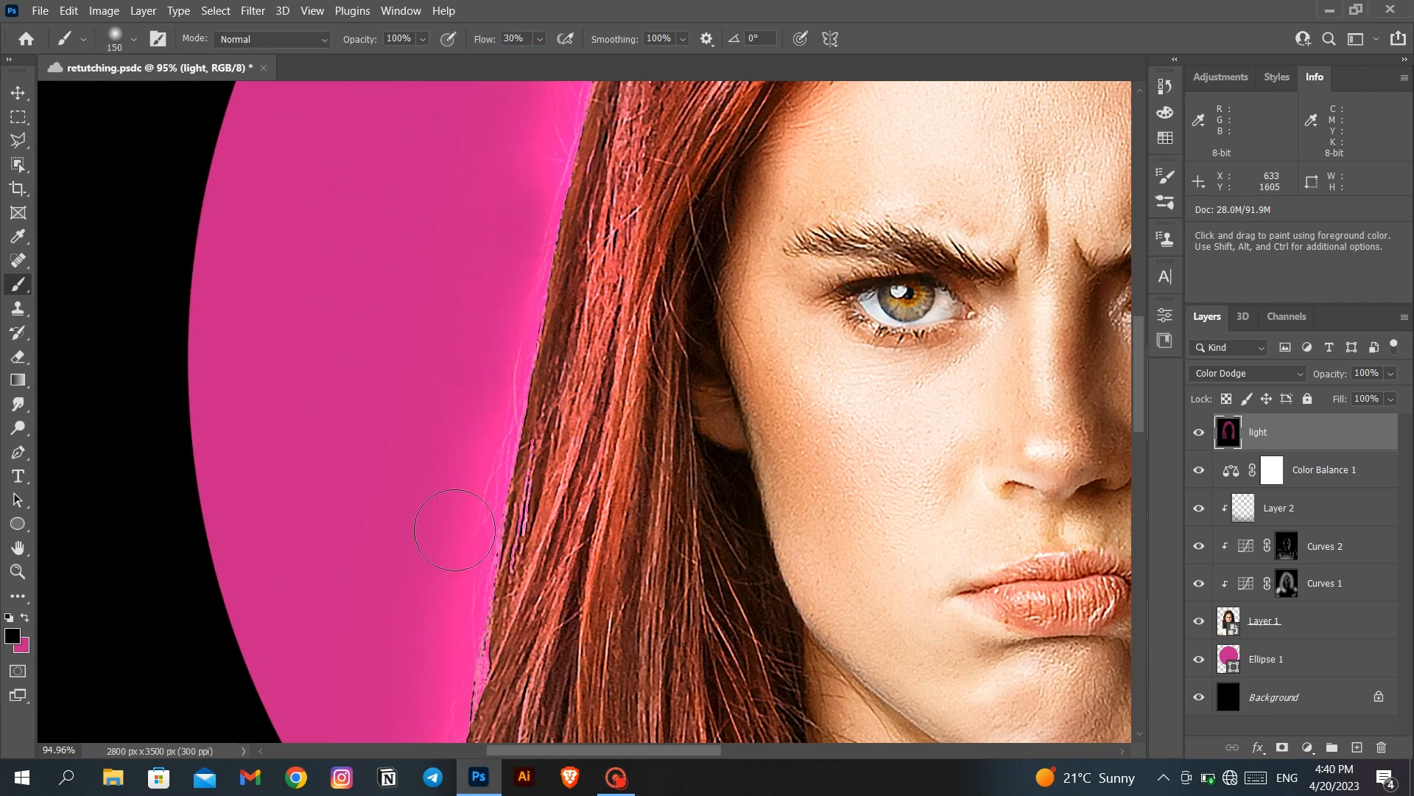
{"action": "scroll", "coordinate": [455, 529], "scroll_direction": "down", "scroll_amount": 3}
{"action": "scroll", "coordinate": [520, 143], "scroll_direction": "up", "scroll_amount": 7}
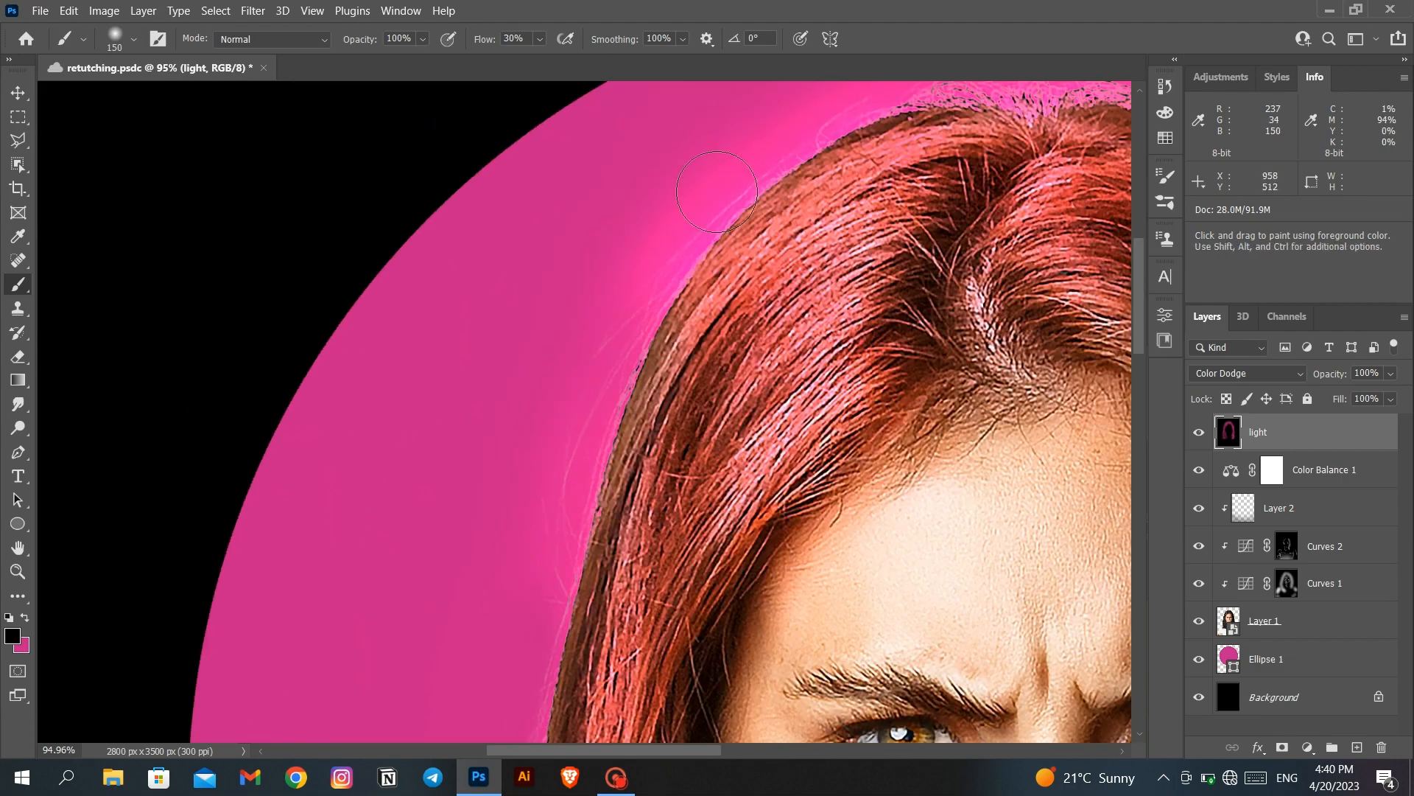
{"action": "scroll", "coordinate": [717, 191], "scroll_direction": "up", "scroll_amount": 2}
{"action": "scroll", "coordinate": [716, 191], "scroll_direction": "right", "scroll_amount": 7}
{"action": "scroll", "coordinate": [826, 511], "scroll_direction": "down", "scroll_amount": 4}
{"action": "scroll", "coordinate": [840, 631], "scroll_direction": "up", "scroll_amount": 3}
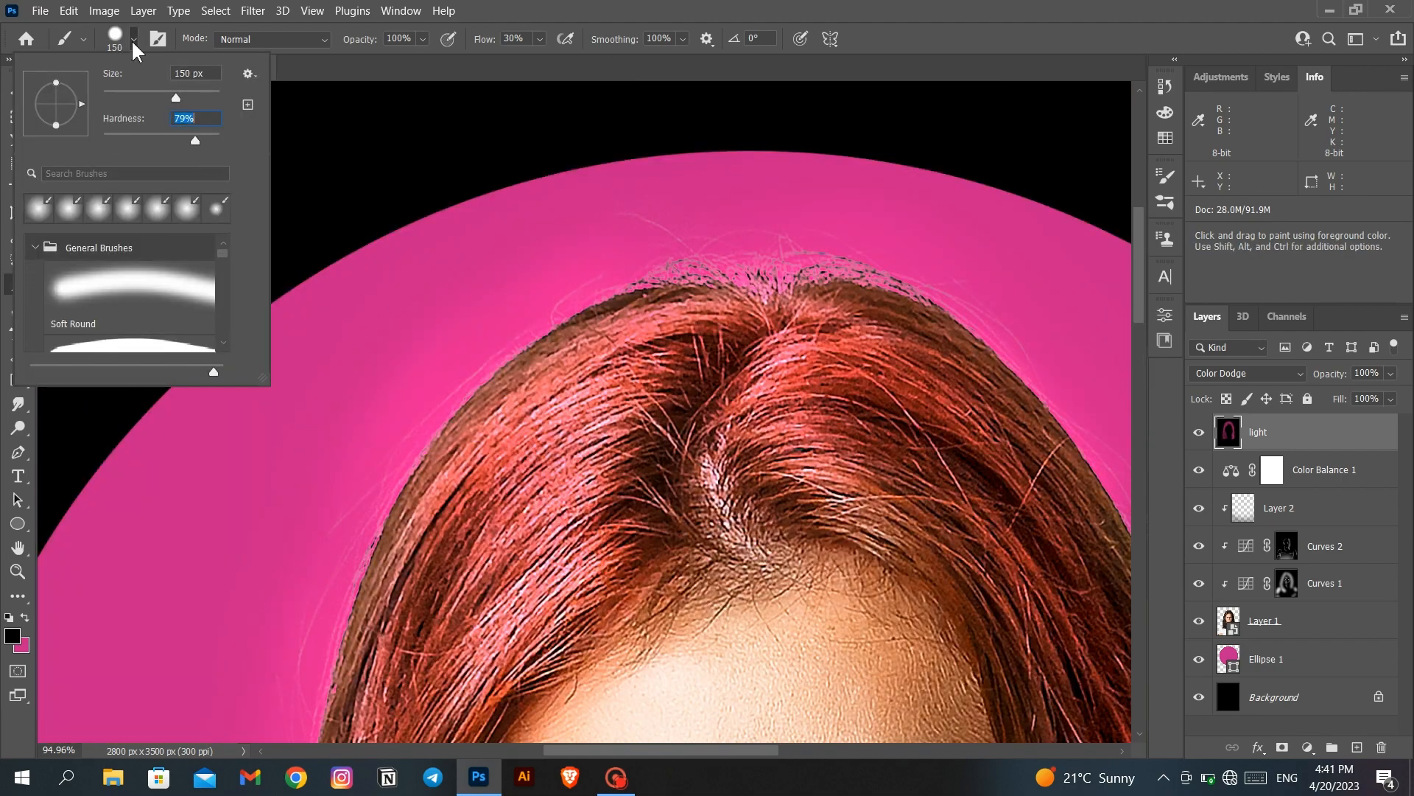
Set the brush hardness to 79% and paint pink along the upper hair with a 60 px brush at 10% flow
{"action": "left_click", "coordinate": [133, 42]}
{"action": "key", "text": "x"}
{"action": "key", "text": "ctrl+z"}
{"action": "key", "text": "shift+1"}
{"action": "mouse_move", "coordinate": [703, 302]}
{"action": "left_mouse_down"}
{"action": "mouse_move", "coordinate": [568, 336]}
{"action": "mouse_move", "coordinate": [662, 298]}
{"action": "mouse_move", "coordinate": [414, 481]}
{"action": "left_mouse_up"}
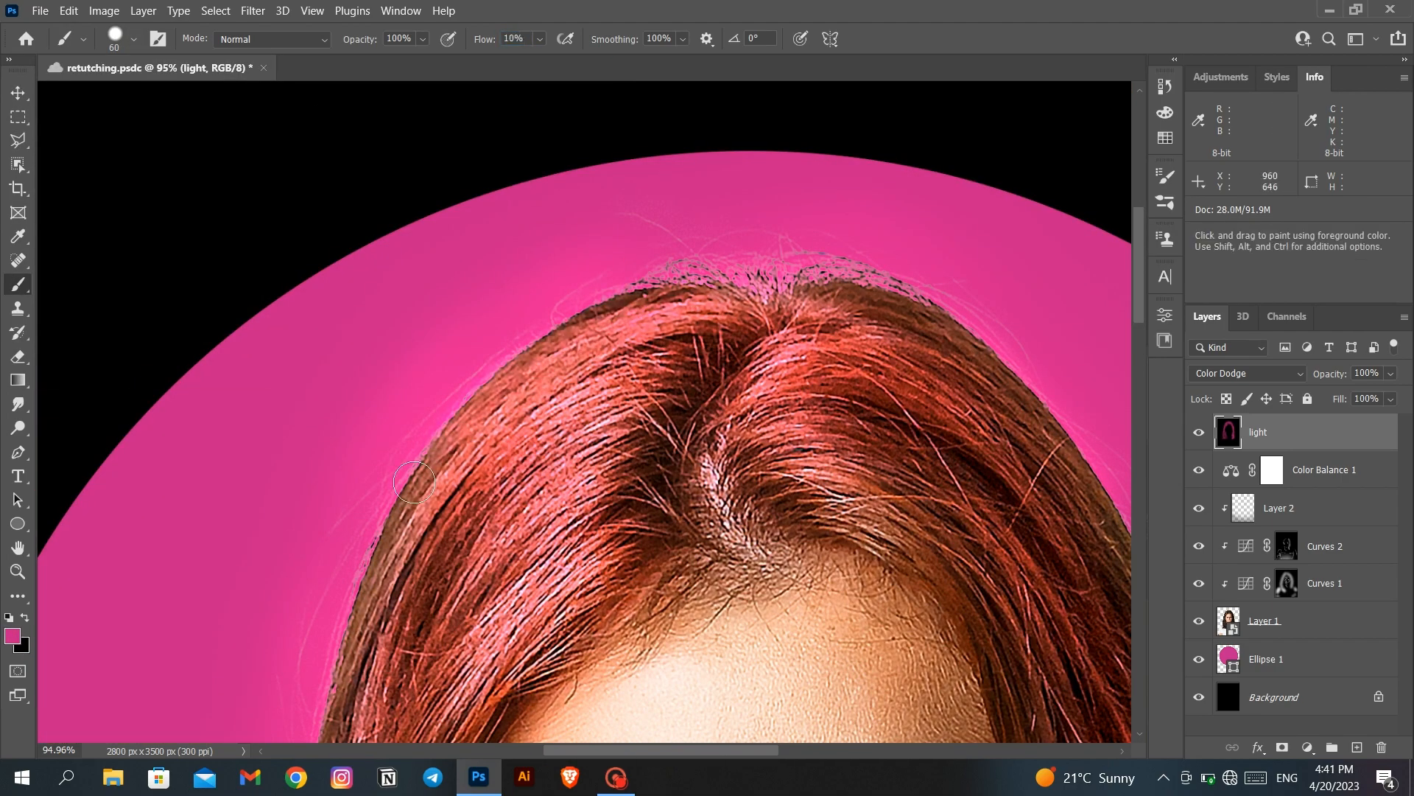
{"action": "scroll", "coordinate": [549, 407], "scroll_direction": "down", "scroll_amount": 5}
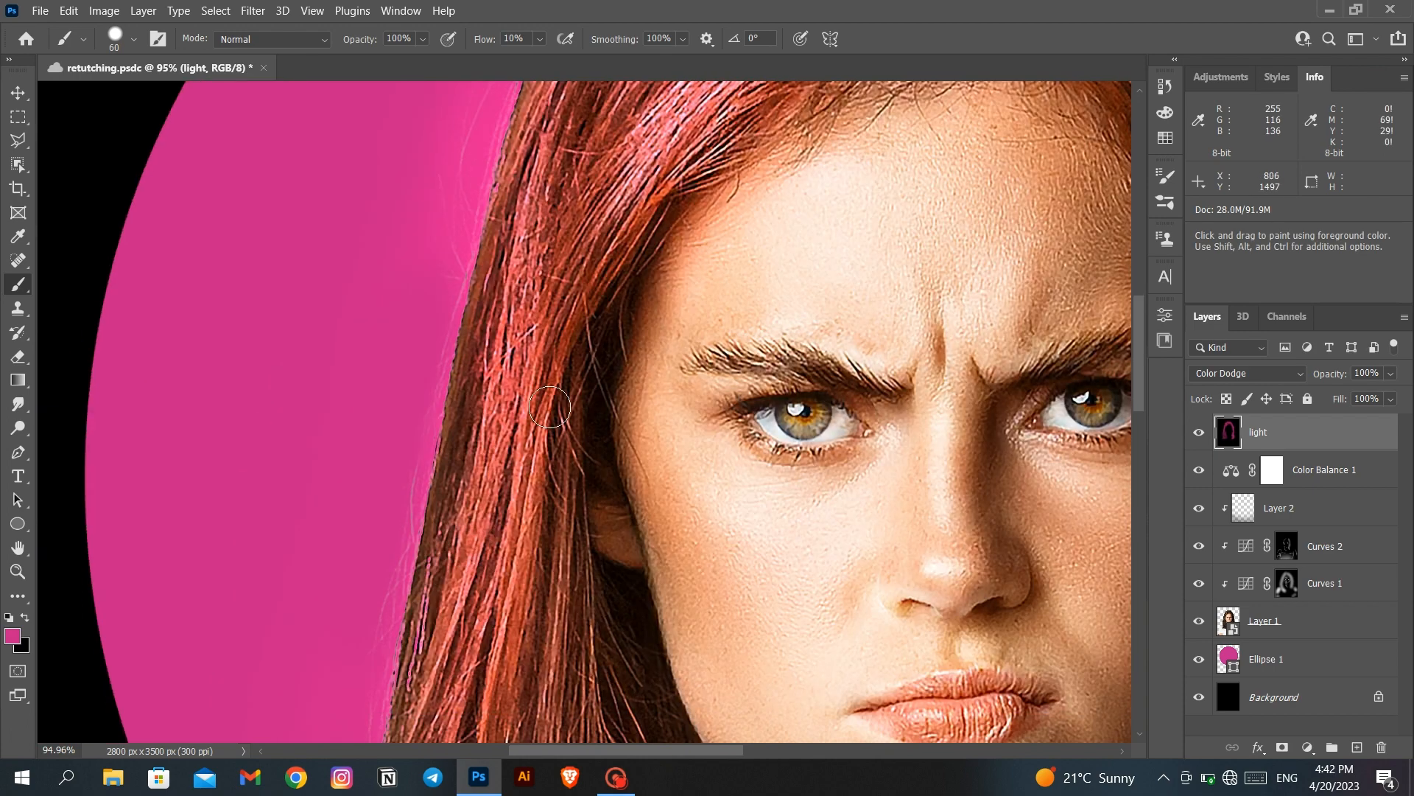
{"action": "scroll", "coordinate": [549, 406], "scroll_direction": "down", "scroll_amount": 6}
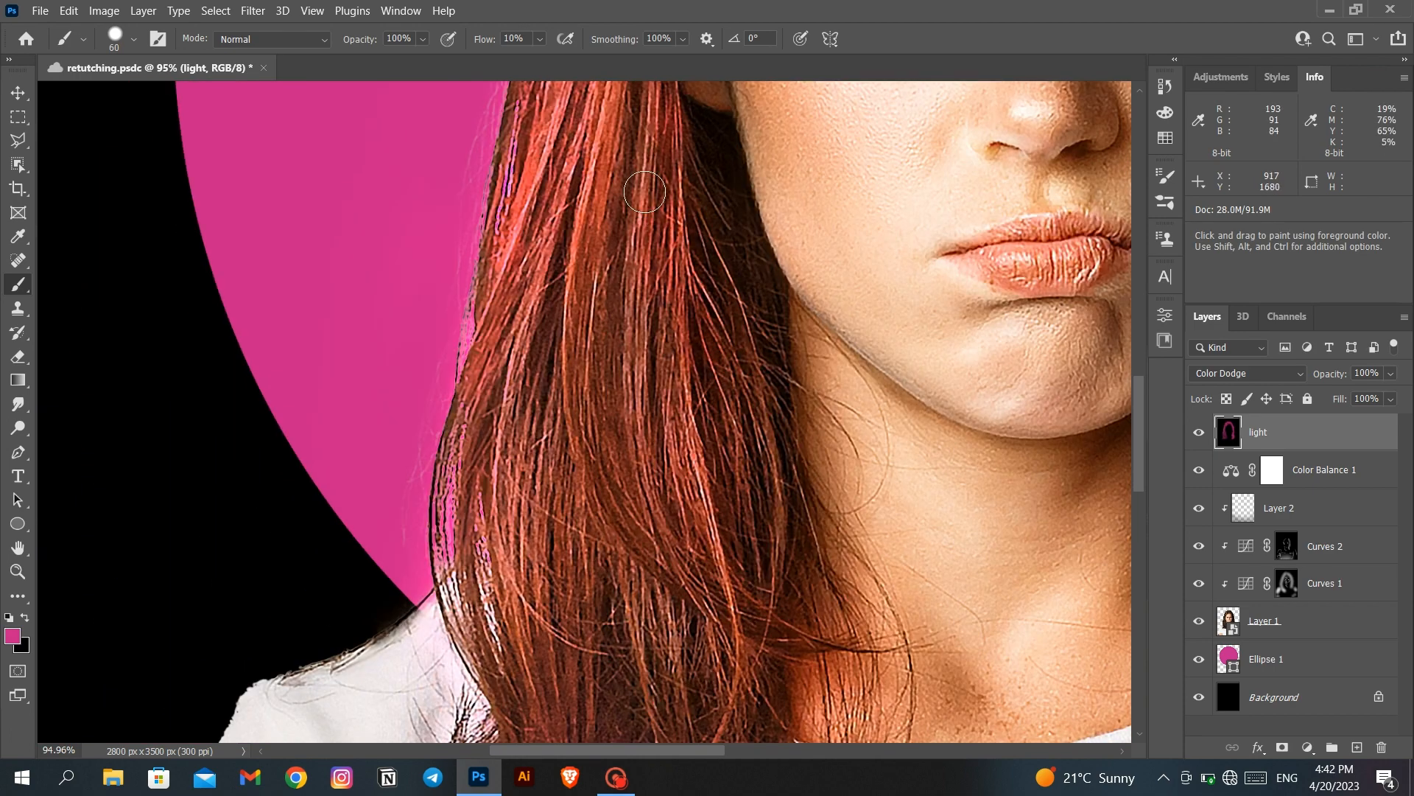
Brighten individual strands in the lower left-hand hair down to the ends with pink, using the 60 px brush
{"action": "left_click_drag", "start_coordinate": [644, 162], "coordinate": [643, 482]}
{"action": "left_click_drag", "start_coordinate": [608, 238], "coordinate": [588, 491]}
{"action": "left_click_drag", "start_coordinate": [471, 386], "coordinate": [464, 441]}
{"action": "scroll", "coordinate": [549, 407], "scroll_direction": "down", "scroll_amount": 3}
{"action": "left_click_drag", "start_coordinate": [572, 262], "coordinate": [572, 533]}
{"action": "scroll", "coordinate": [549, 407], "scroll_direction": "down", "scroll_amount": 4}
{"action": "scroll", "coordinate": [549, 407], "scroll_direction": "right", "scroll_amount": 3}
{"action": "left_click_drag", "start_coordinate": [449, 331], "coordinate": [444, 473]}
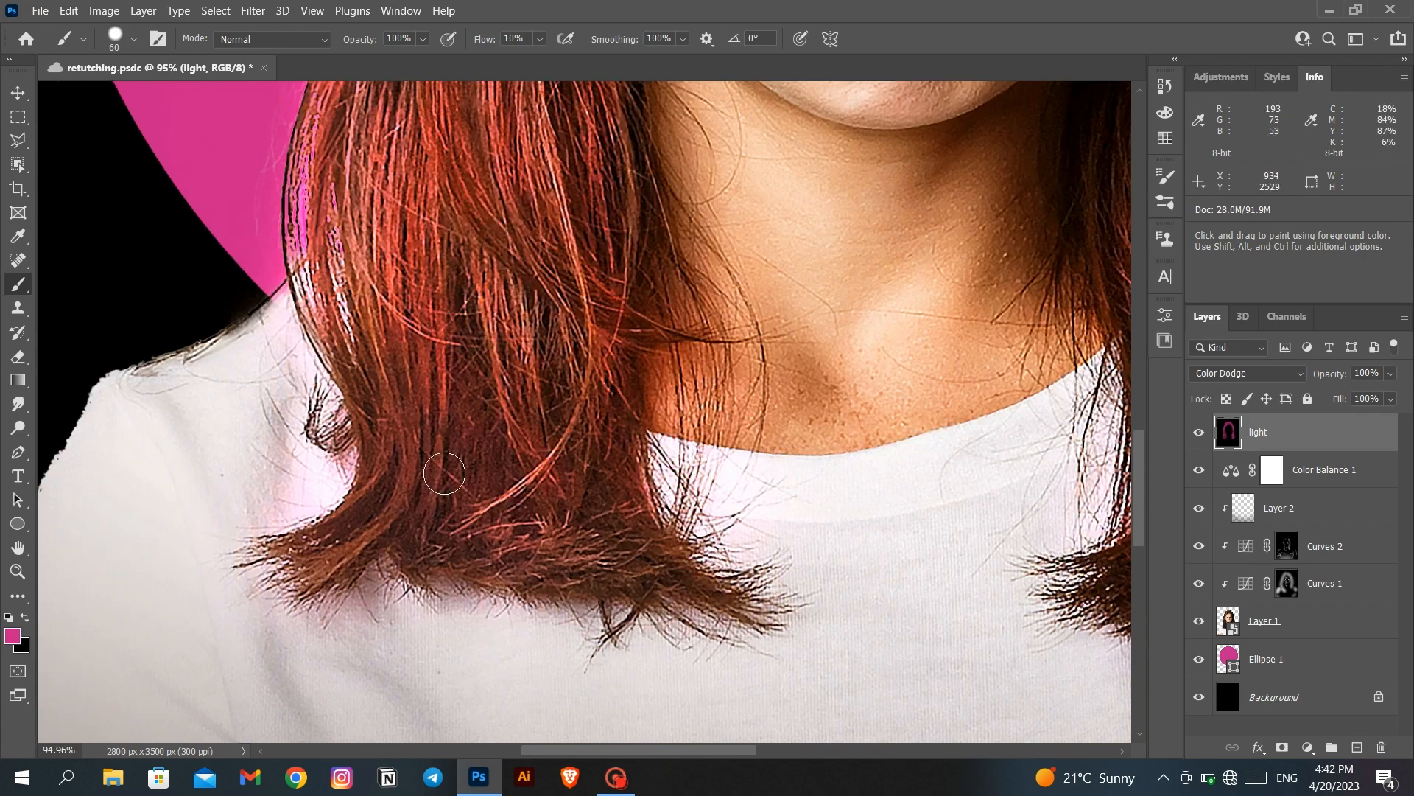
Brighten the right-hand hair strands with the 60 px pink brush and compare the portrait with and without the light layer
{"action": "scroll", "coordinate": [444, 473], "scroll_direction": "up", "scroll_amount": 6}
{"action": "scroll", "coordinate": [464, 464], "scroll_direction": "right", "scroll_amount": 5}
{"action": "scroll", "coordinate": [465, 464], "scroll_direction": "up", "scroll_amount": 1}
{"action": "scroll", "coordinate": [379, 482], "scroll_direction": "down", "scroll_amount": 5}
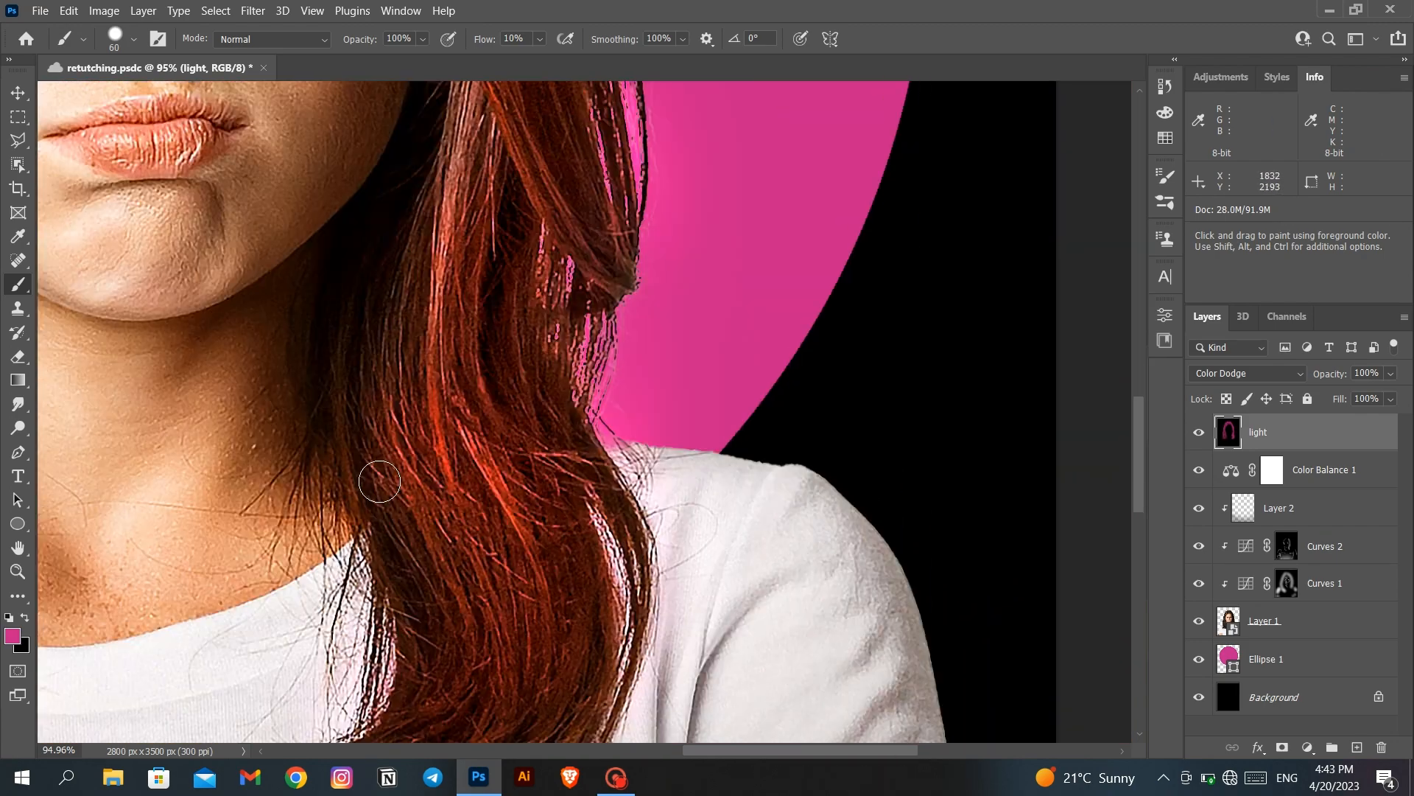
{"action": "scroll", "coordinate": [379, 482], "scroll_direction": "down", "scroll_amount": 3}
{"action": "key", "text": "ctrl+0"}
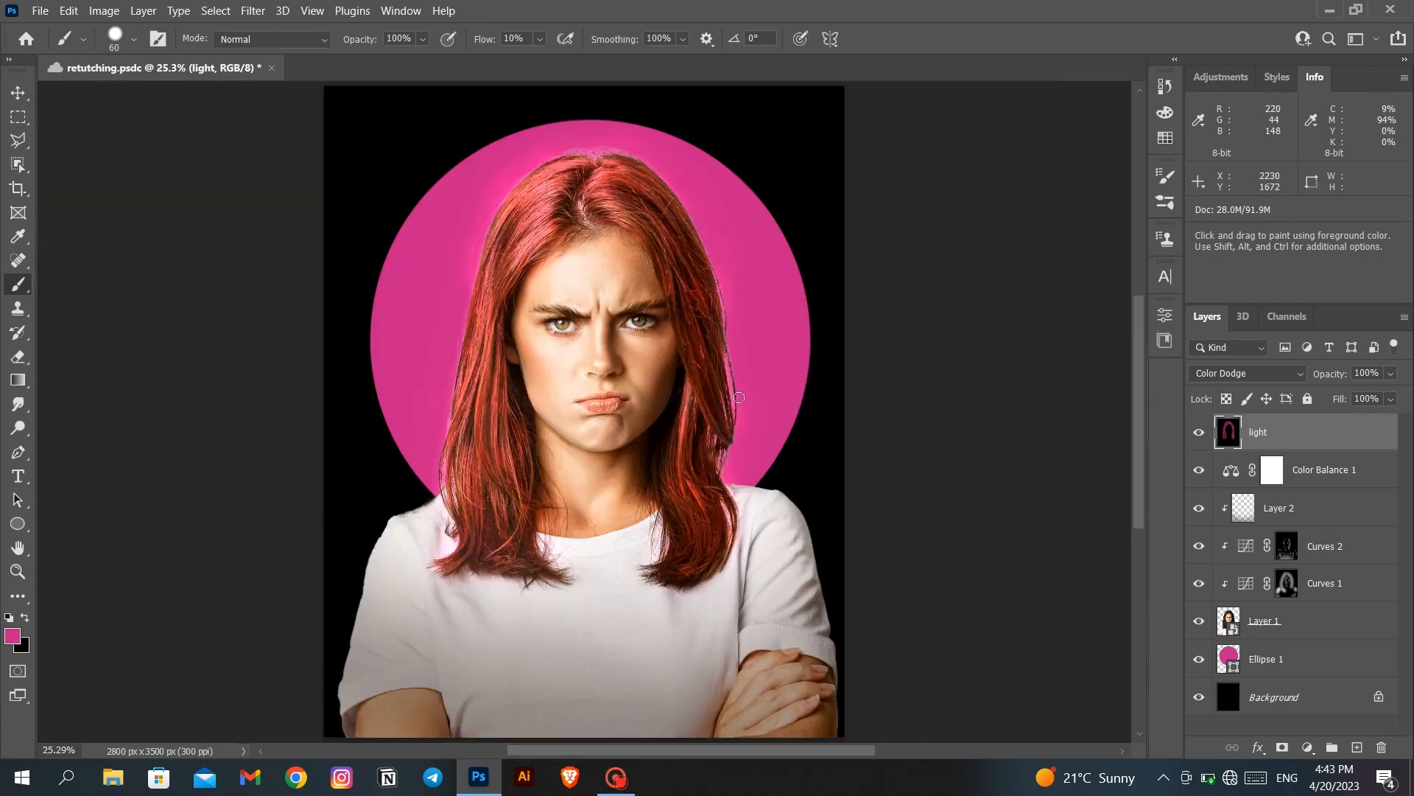
{"action": "left_click", "coordinate": [1199, 432]}
{"action": "left_click", "coordinate": [1199, 432]}
Paint a pink glow on both shoulders with a 500 px brush at 10% flow, and set the flow to 3%
{"action": "key", "text": "]"}
{"action": "key", "text": "]"}
{"action": "key", "text": "]"}
{"action": "key", "text": "]"}
{"action": "key", "text": "]"}
{"action": "key", "text": "]"}
{"action": "key", "text": "]"}
{"action": "key", "text": "]"}
{"action": "key", "text": "]"}
{"action": "key", "text": "]"}
{"action": "key", "text": "]"}
{"action": "key", "text": "]"}
{"action": "left_click", "coordinate": [772, 526]}
{"action": "left_click_drag", "start_coordinate": [405, 530], "coordinate": [392, 576]}
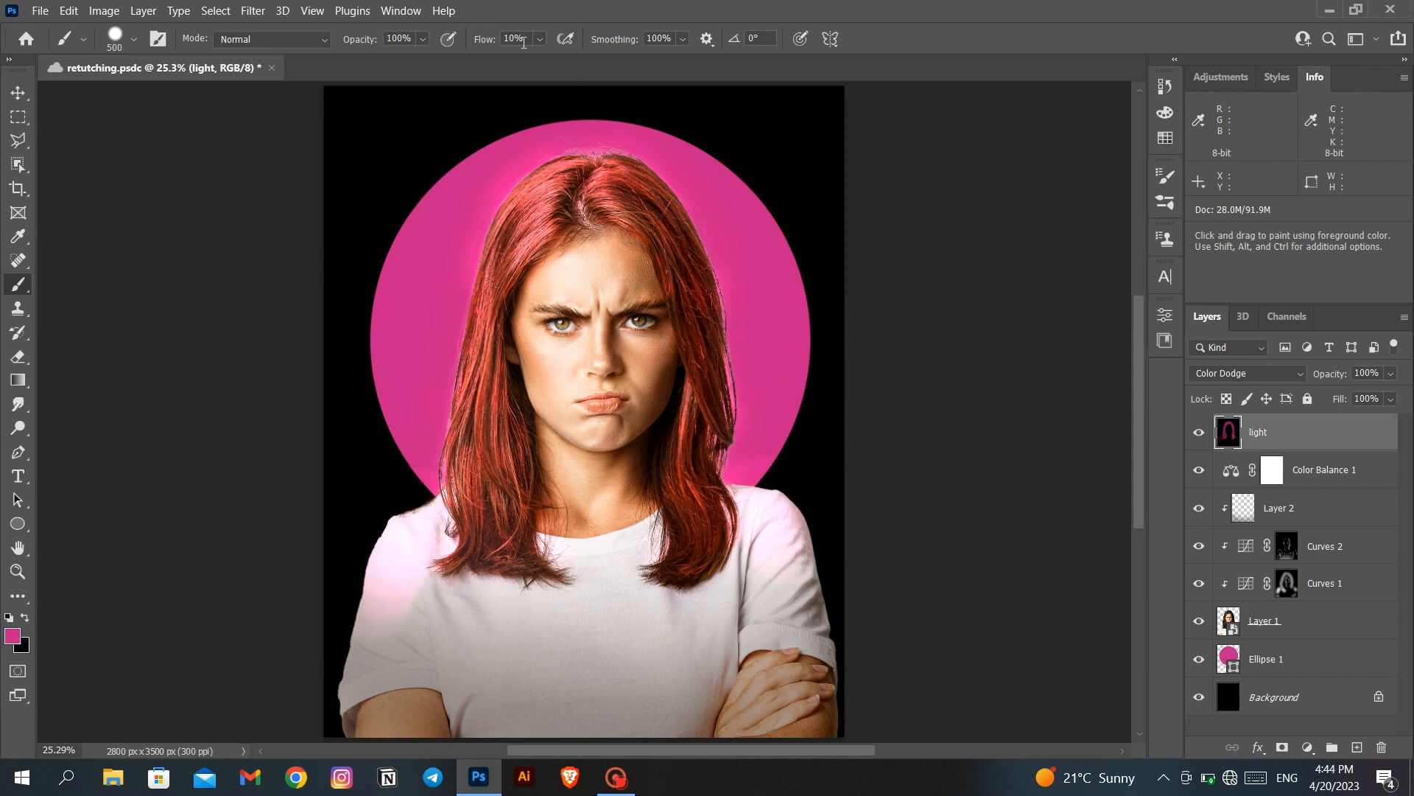
{"action": "double_click", "coordinate": [523, 42]}
{"action": "type", "text": "3"}
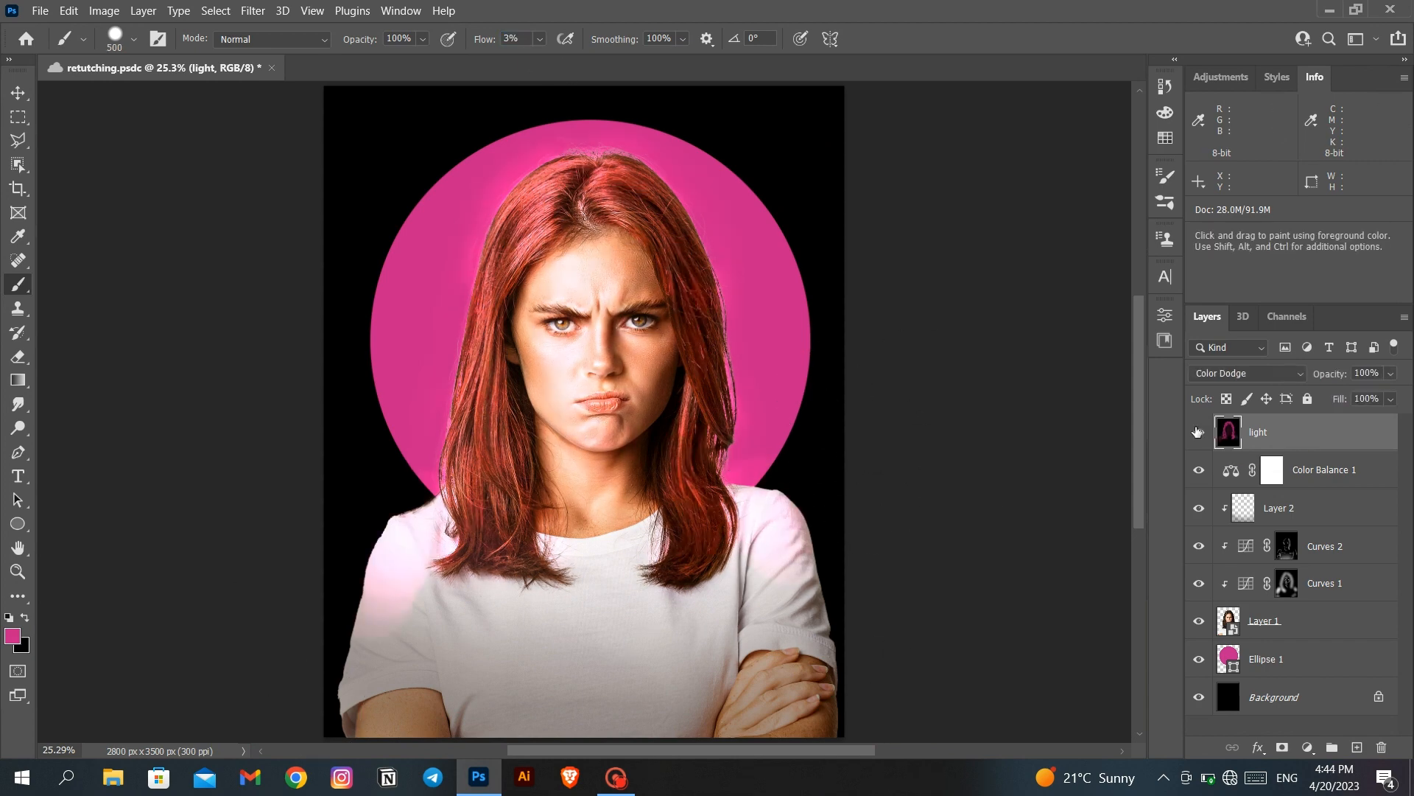
Lower the light layer's opacity to 73% and soften the left-hand shoulder glow with black at 30% flow
{"action": "left_click", "coordinate": [1390, 373]}
{"action": "left_click_drag", "start_coordinate": [1403, 399], "coordinate": [1377, 399]}
{"action": "left_click", "coordinate": [1199, 431]}
{"action": "left_click", "coordinate": [1200, 432]}
{"action": "key", "text": "x"}
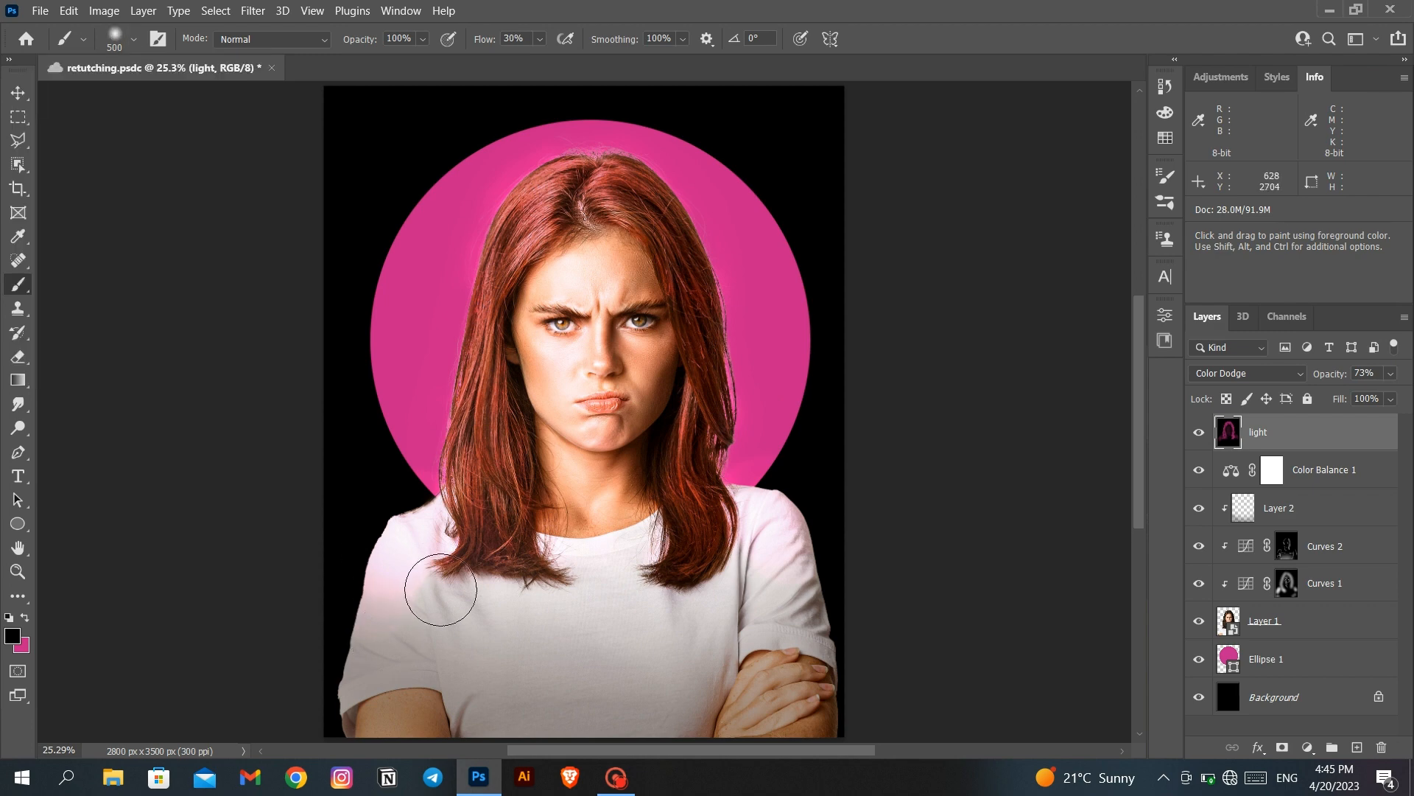
{"action": "left_click", "coordinate": [407, 565]}
Unlock the background layer and group all layers from it up to the light layer
{"action": "left_click", "coordinate": [1296, 658], "text": "shift"}
{"action": "left_click", "coordinate": [1296, 697]}
{"action": "left_click", "coordinate": [1295, 444], "text": "shift"}
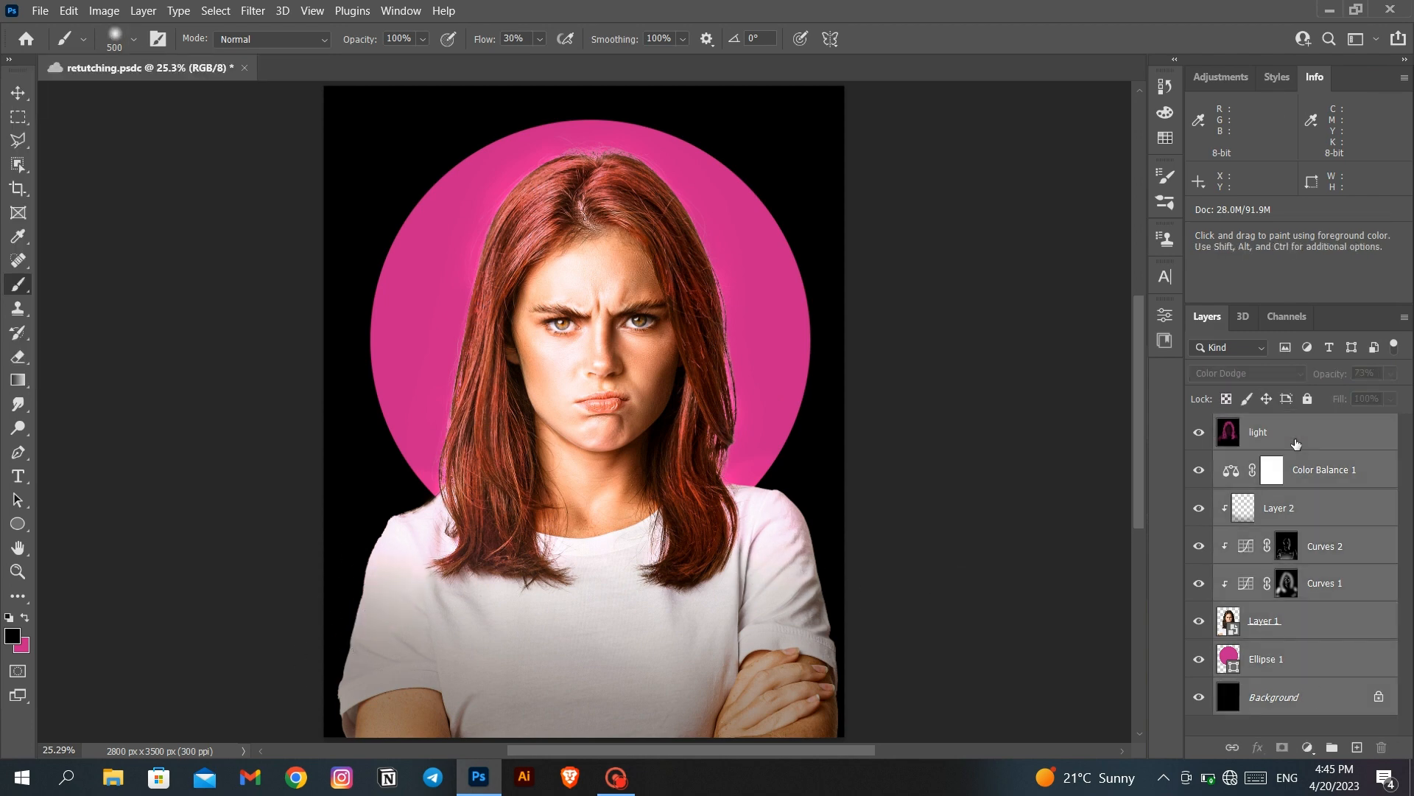
{"action": "left_click", "coordinate": [1378, 698]}
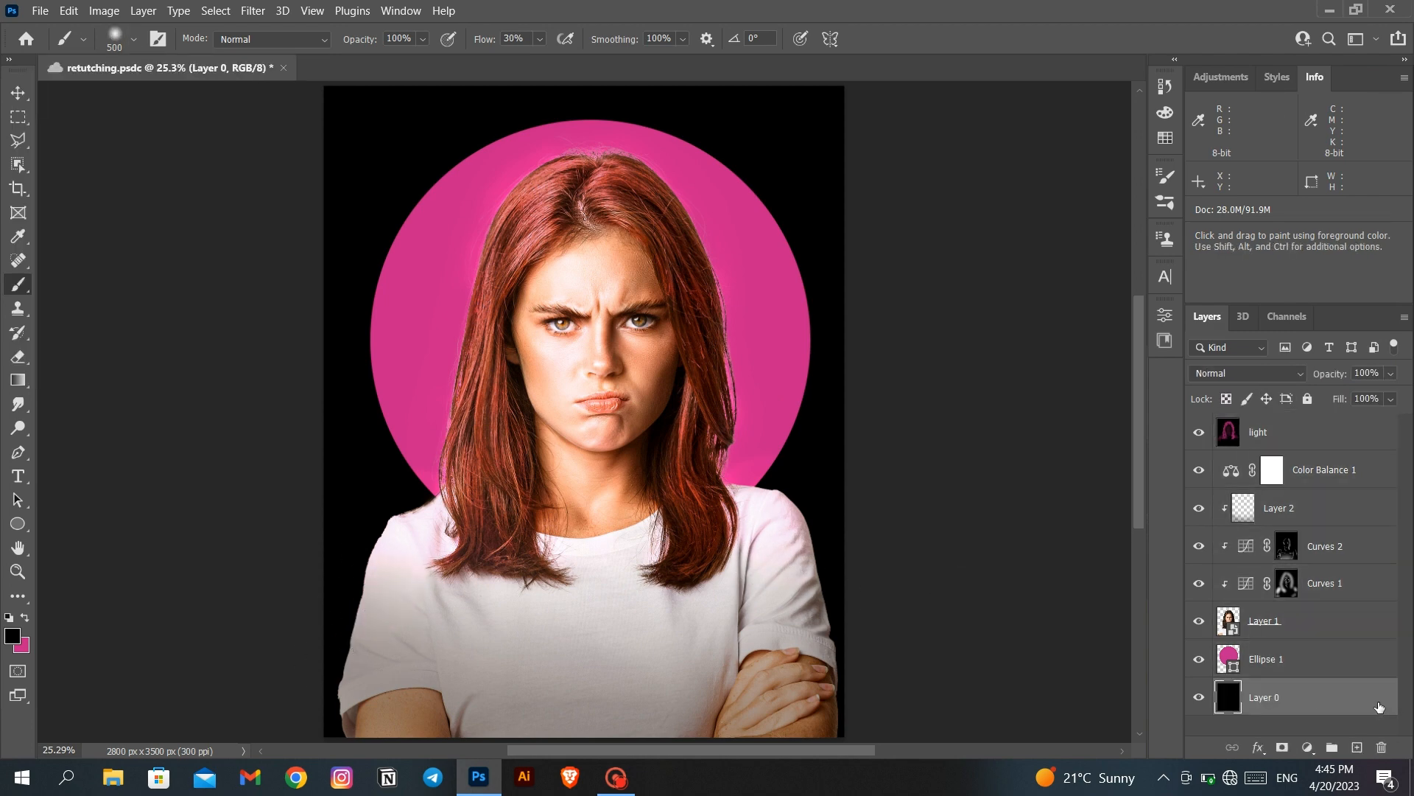
{"action": "left_click", "coordinate": [1309, 436], "text": "shift"}
{"action": "key", "text": "ctrl+g"}
{"action": "right_click", "coordinate": [1269, 430]}
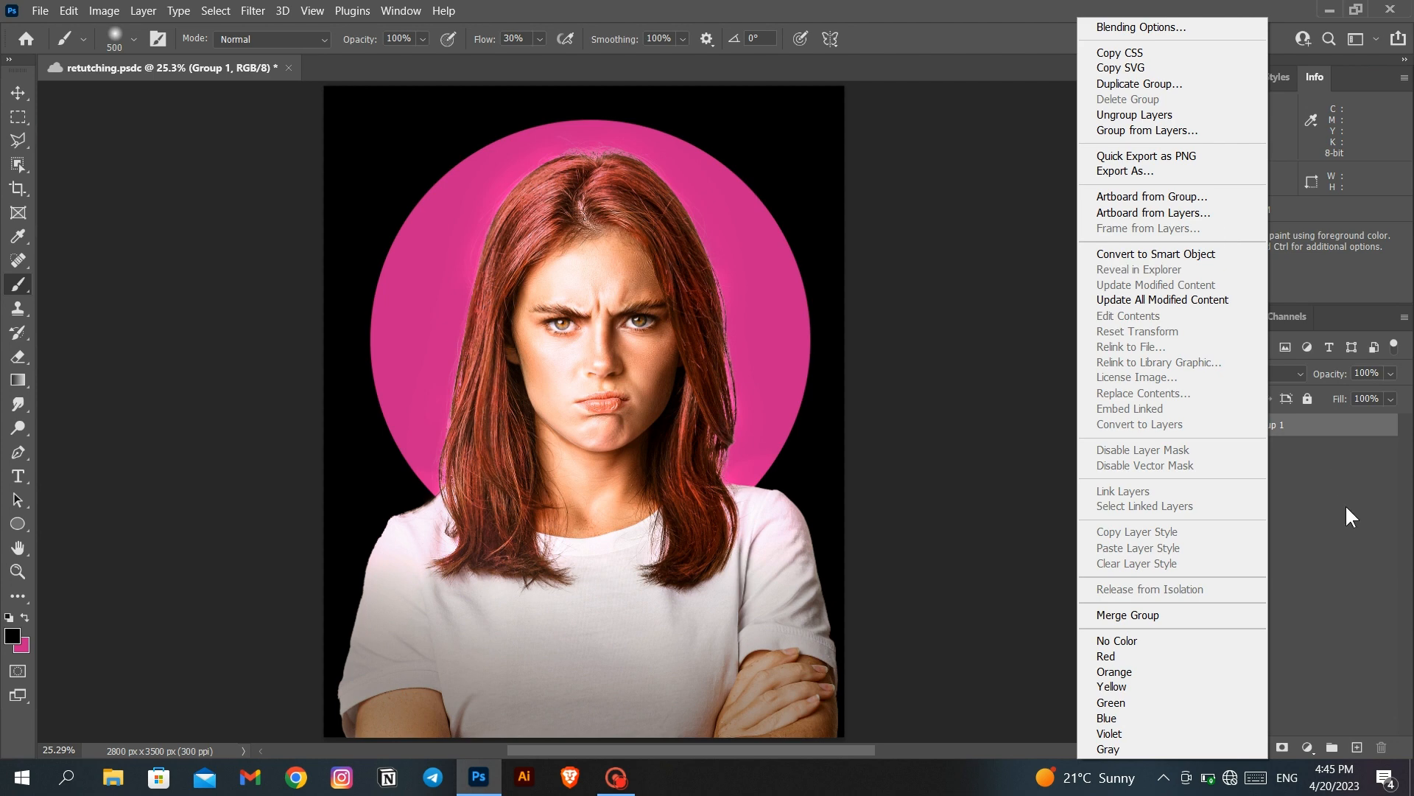
{"action": "left_click", "coordinate": [1345, 504]}
Stamp everything visible into a new layer above the group and convert that layer for smart filters
{"action": "key", "text": "shift+ctrl+alt+e"}
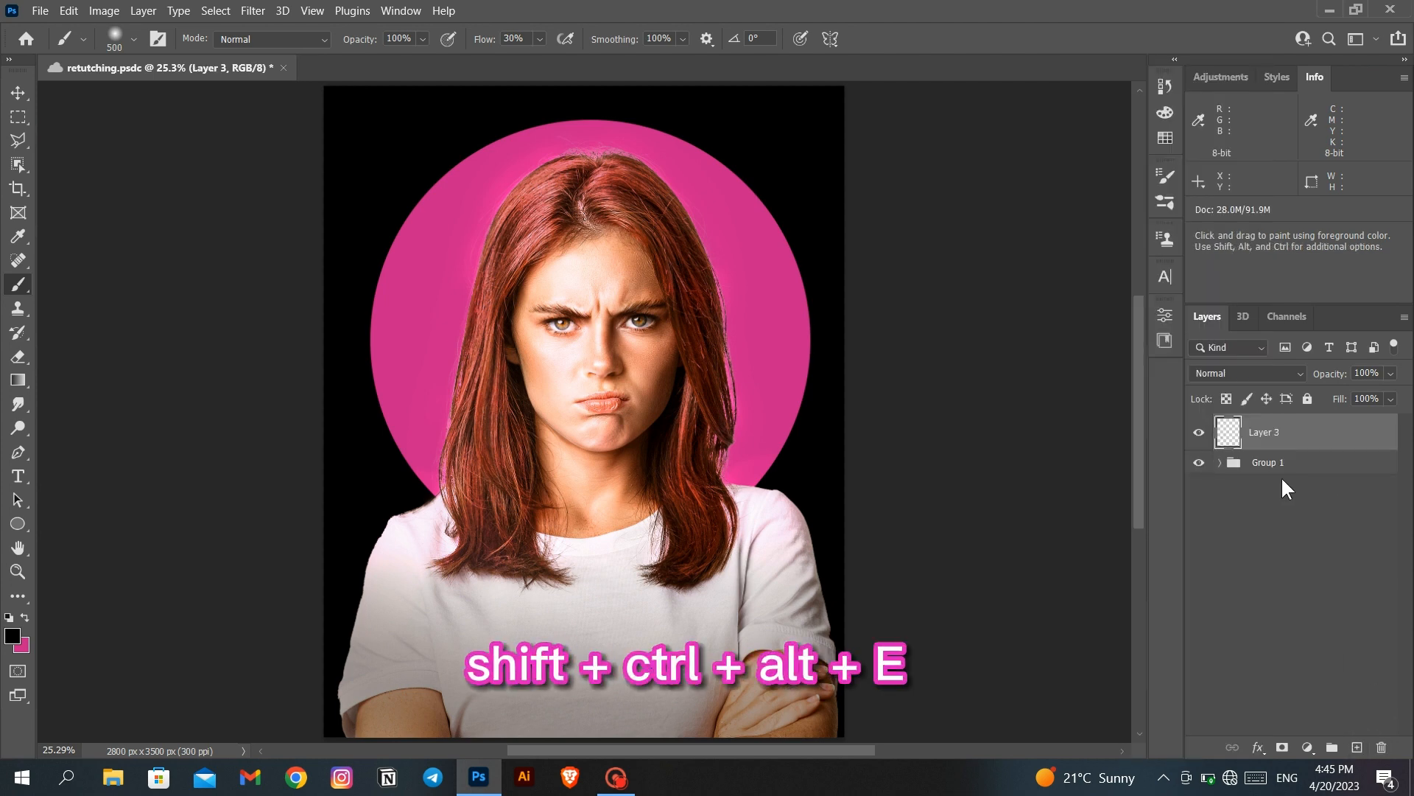
{"action": "left_click", "coordinate": [1199, 463]}
{"action": "left_click", "coordinate": [1198, 434]}
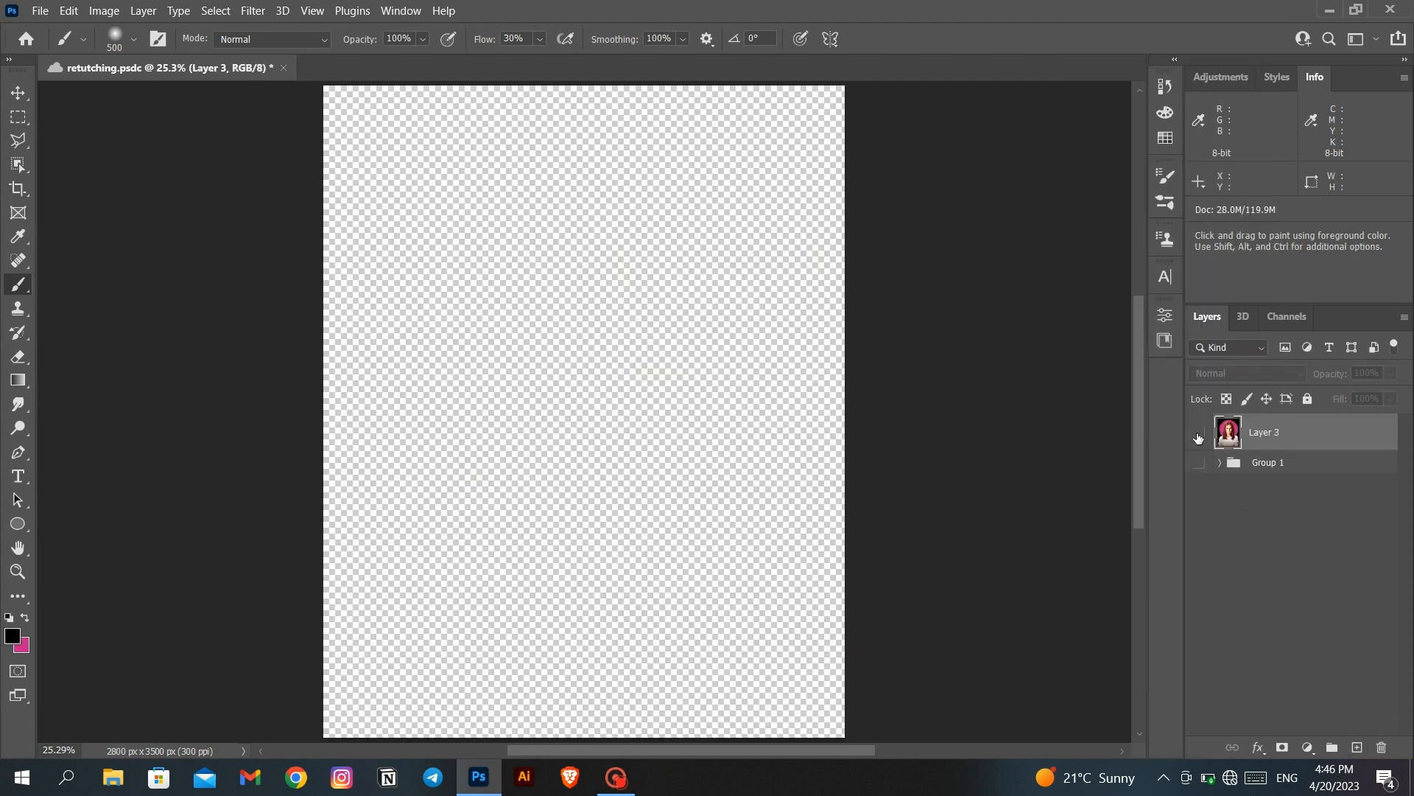
{"action": "left_click", "coordinate": [1198, 435]}
{"action": "left_click", "coordinate": [1198, 463]}
{"action": "left_click", "coordinate": [251, 11]}
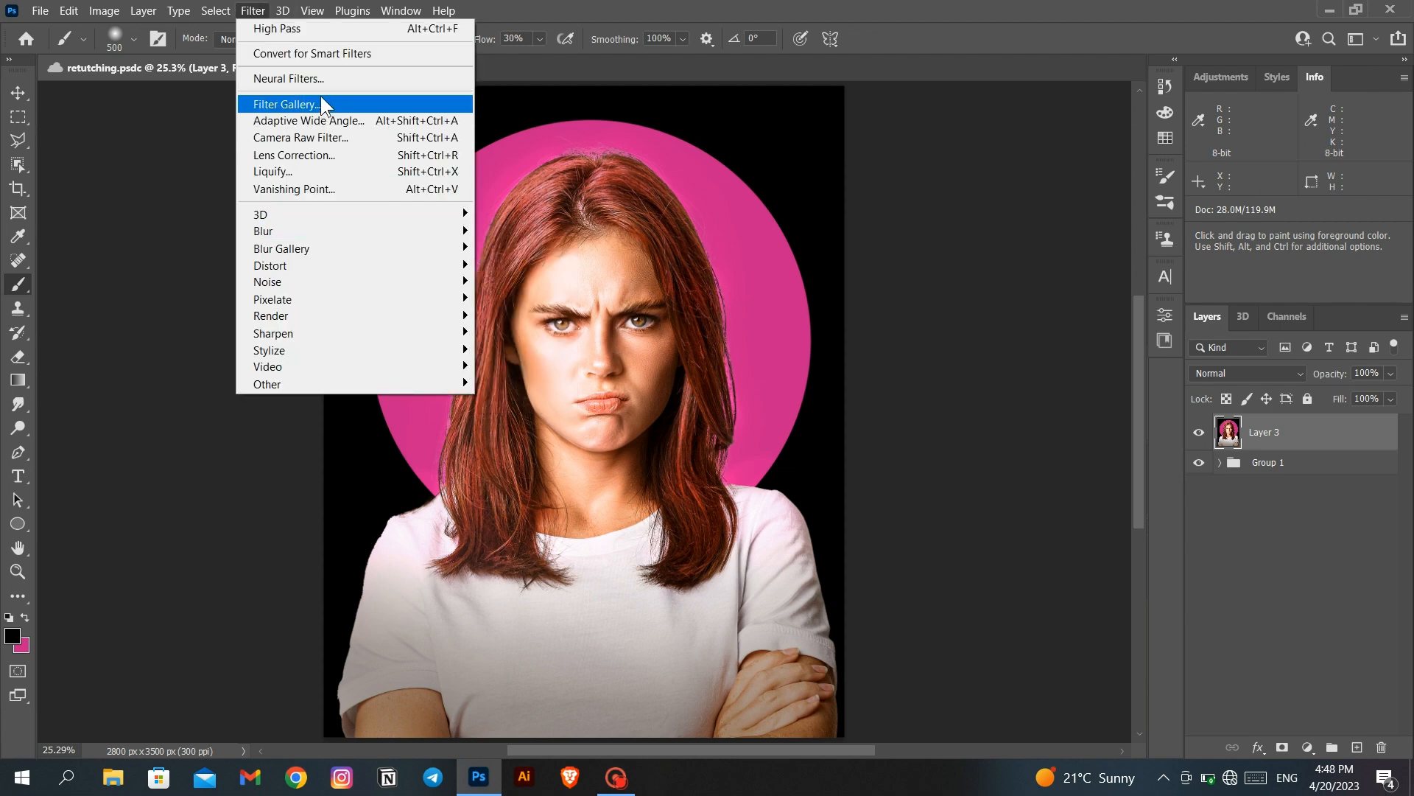
{"action": "left_click", "coordinate": [317, 53]}
Apply a High Pass smart filter to the stamped layer and set its blend mode to Vivid Light
{"action": "left_click", "coordinate": [260, 10]}
{"action": "mouse_move", "coordinate": [378, 384]}
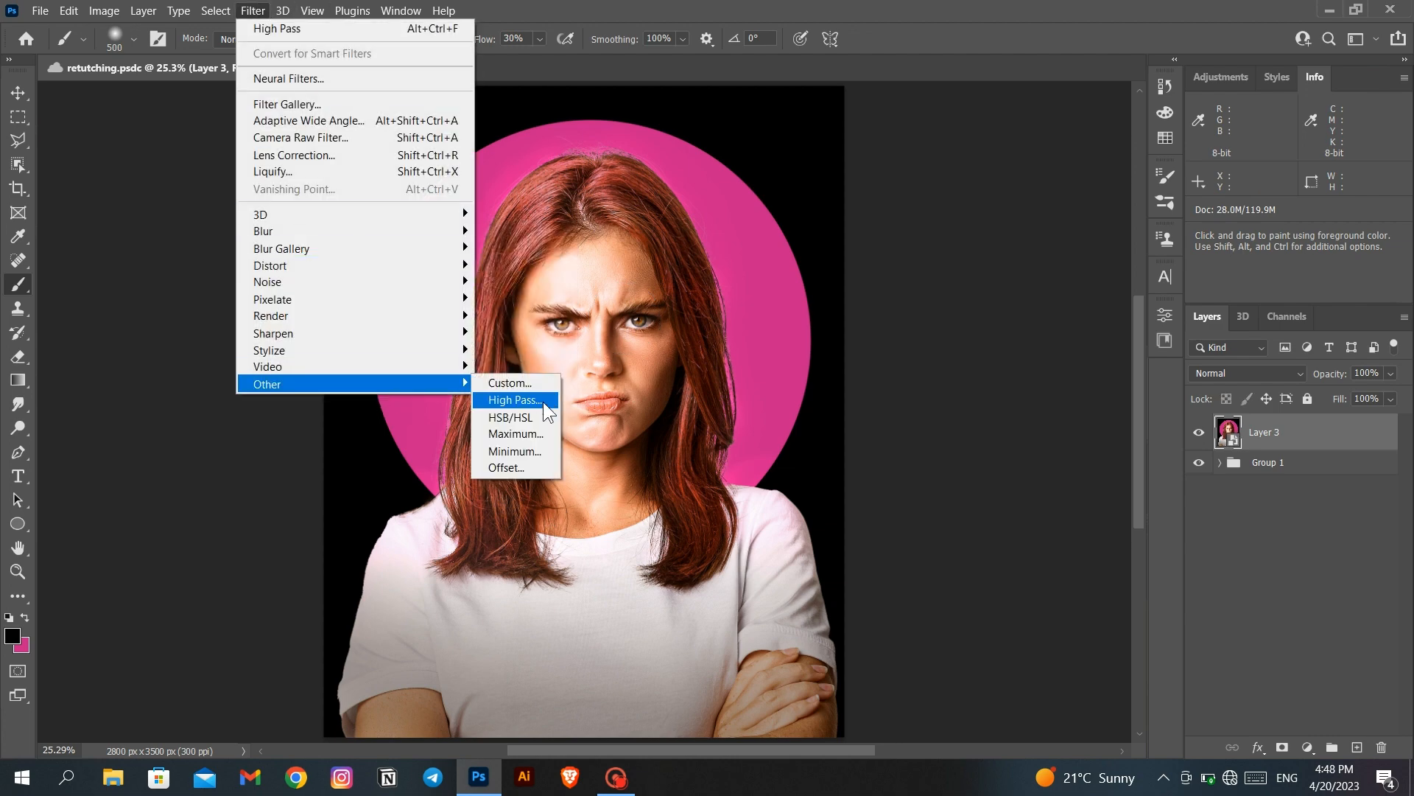
{"action": "left_click", "coordinate": [543, 401]}
{"action": "left_click", "coordinate": [803, 168]}
{"action": "left_click", "coordinate": [1253, 372]}
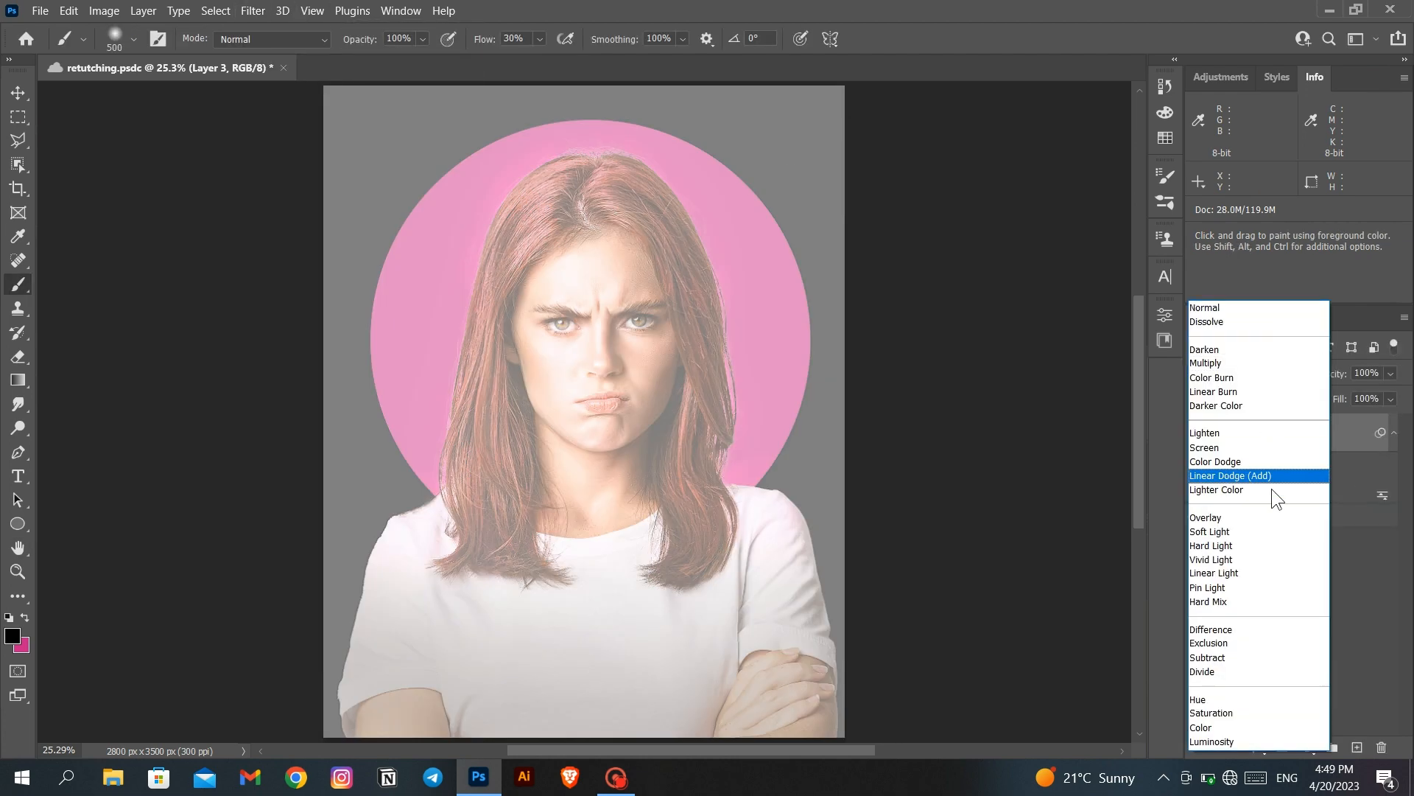
{"action": "left_click", "coordinate": [1282, 556]}
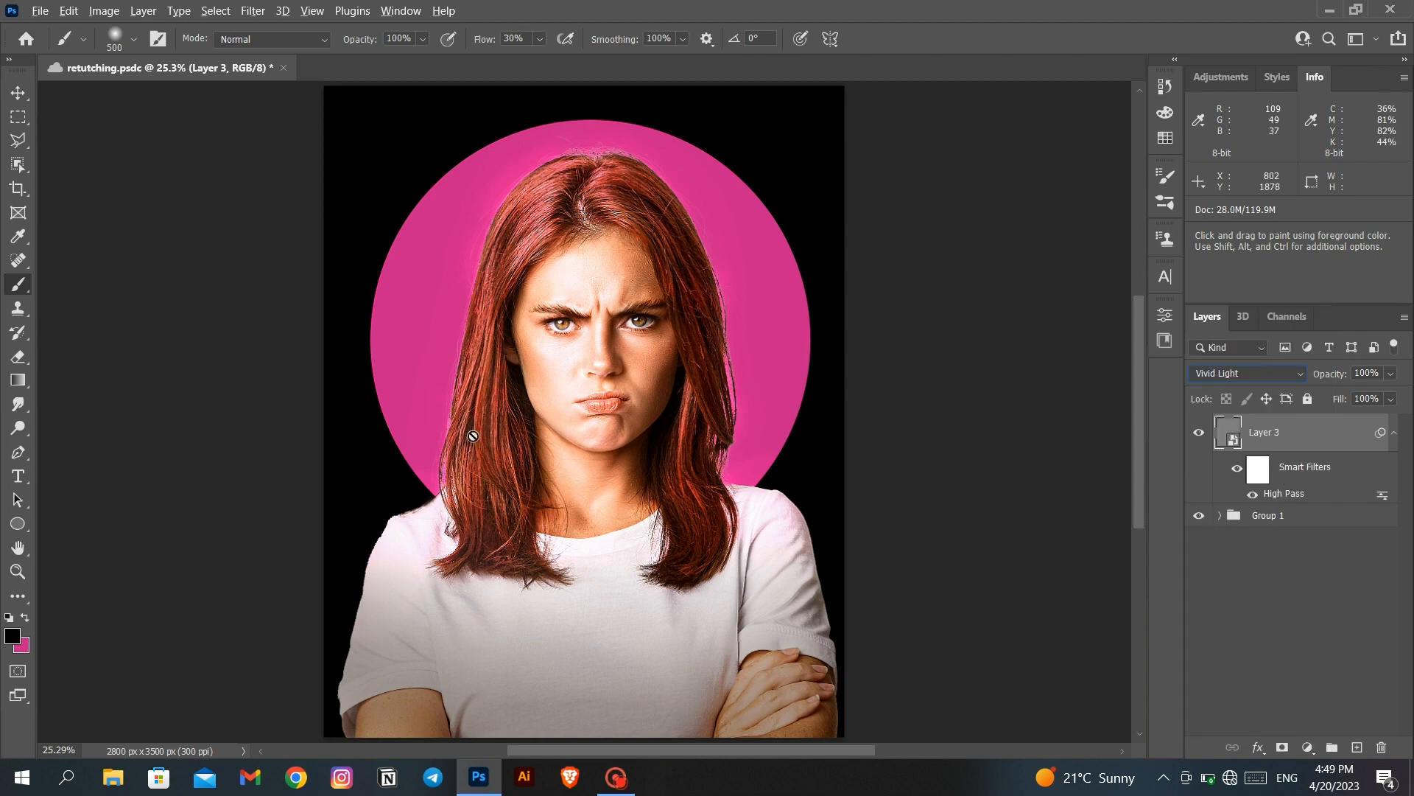
Edit the High Pass smart filter on the sharpening layer and slightly reduce its radius
{"action": "left_click", "coordinate": [17, 96]}
{"action": "scroll", "coordinate": [582, 353], "scroll_direction": "up", "scroll_amount": 8}
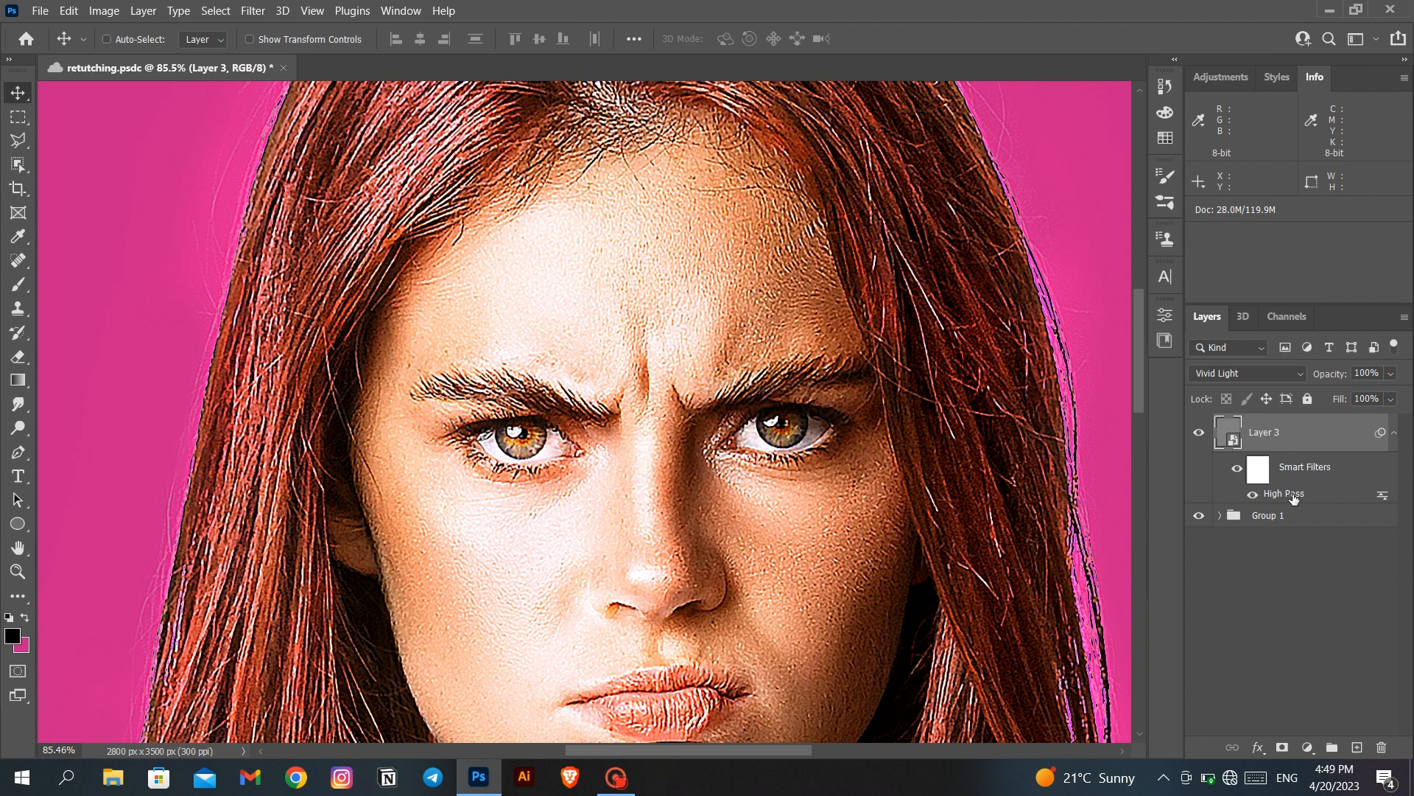
{"action": "double_click", "coordinate": [1293, 496]}
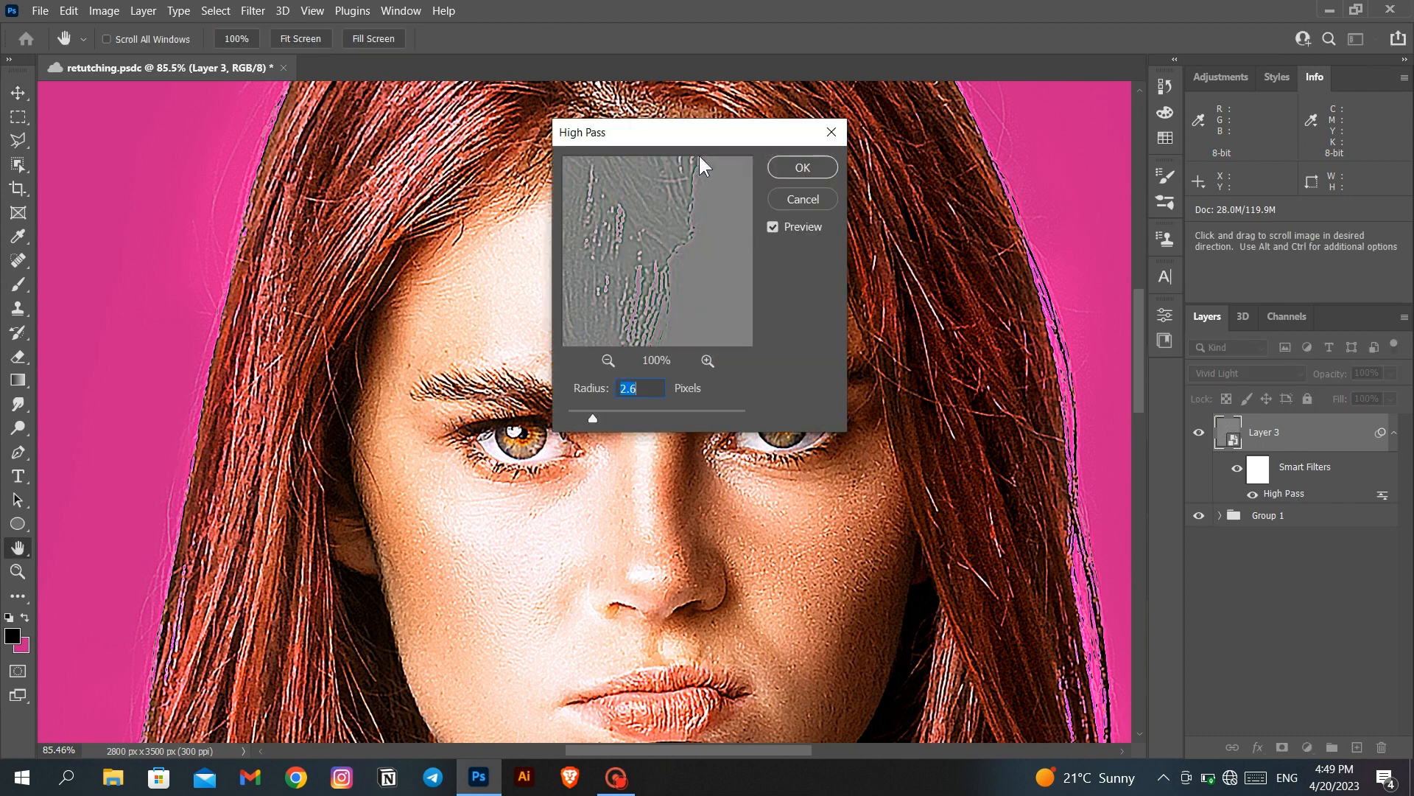
{"action": "left_click_drag", "start_coordinate": [690, 142], "coordinate": [896, 116]}
{"action": "left_click_drag", "start_coordinate": [789, 389], "coordinate": [770, 392]}
{"action": "left_click", "coordinate": [988, 136]}
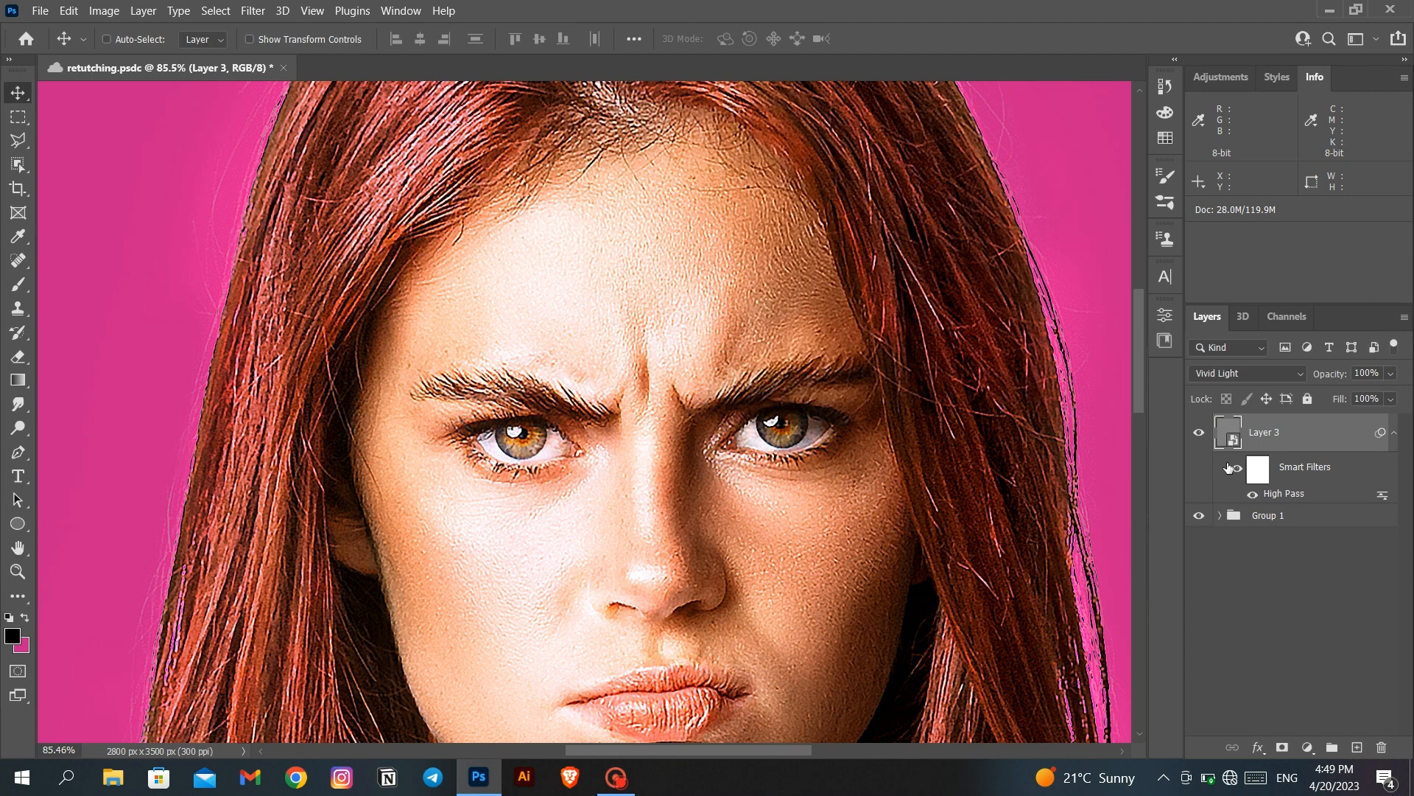
Compare the portrait with and without the sharpening layer, and collapse that layer's smart filter list
{"action": "left_click", "coordinate": [1199, 433]}
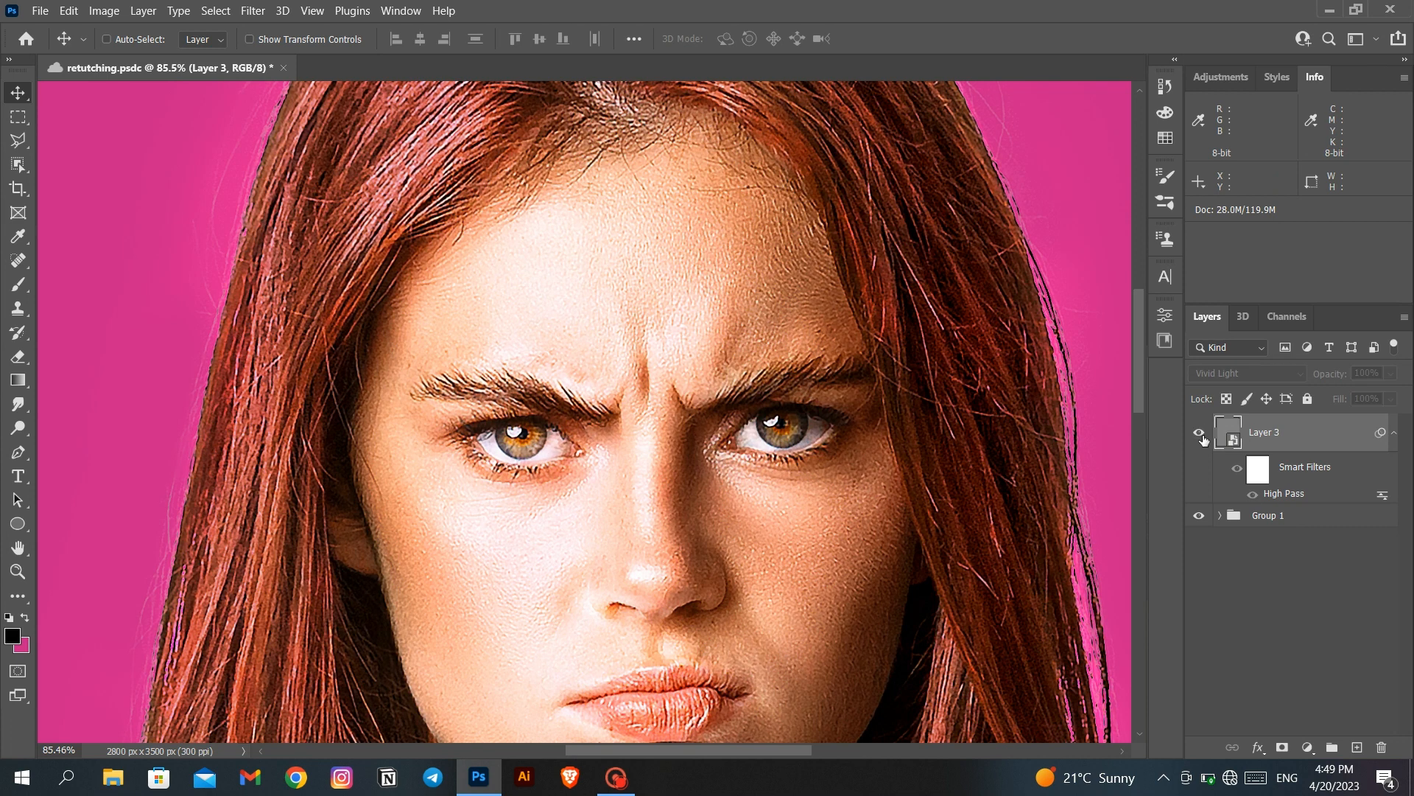
{"action": "key", "text": "ctrl+0"}
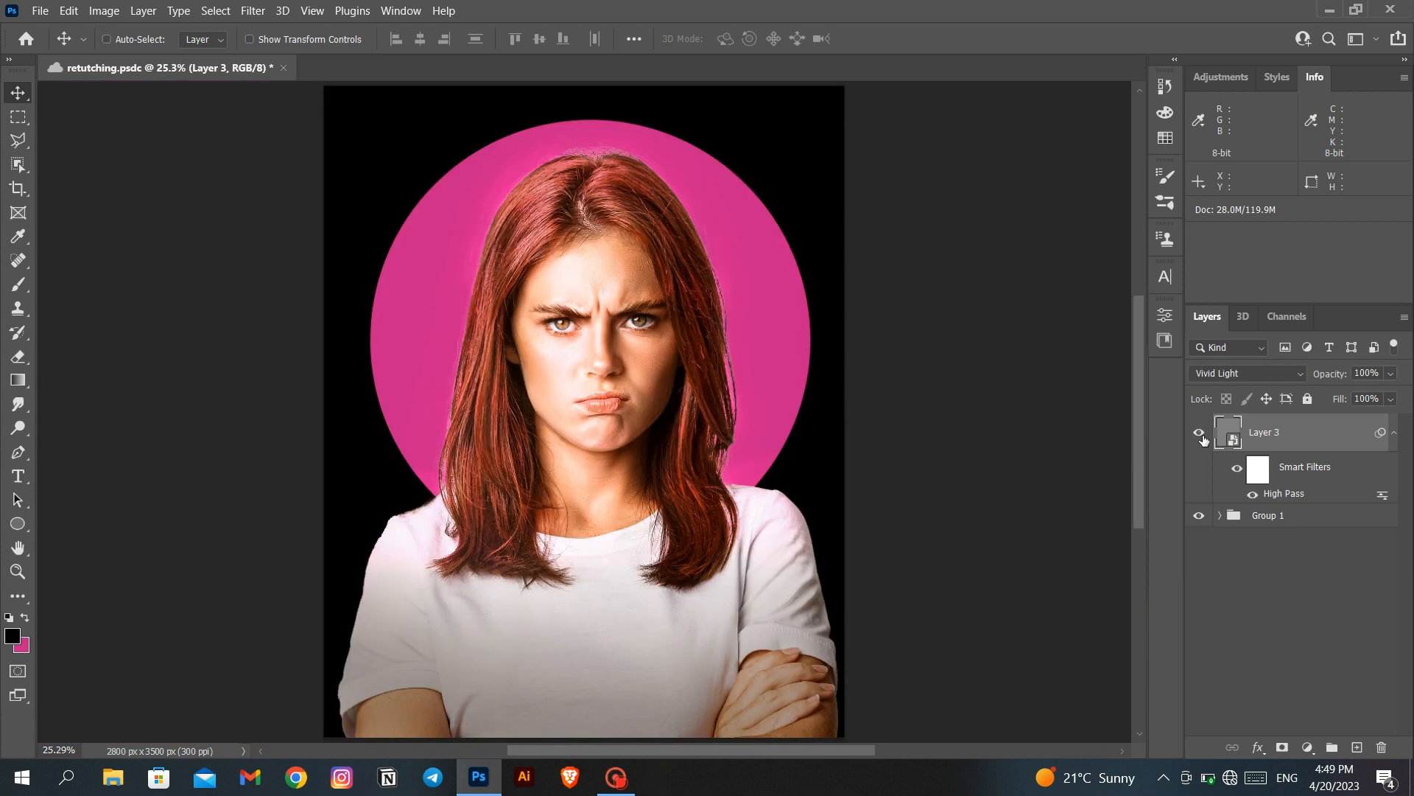
{"action": "left_click", "coordinate": [1393, 434]}
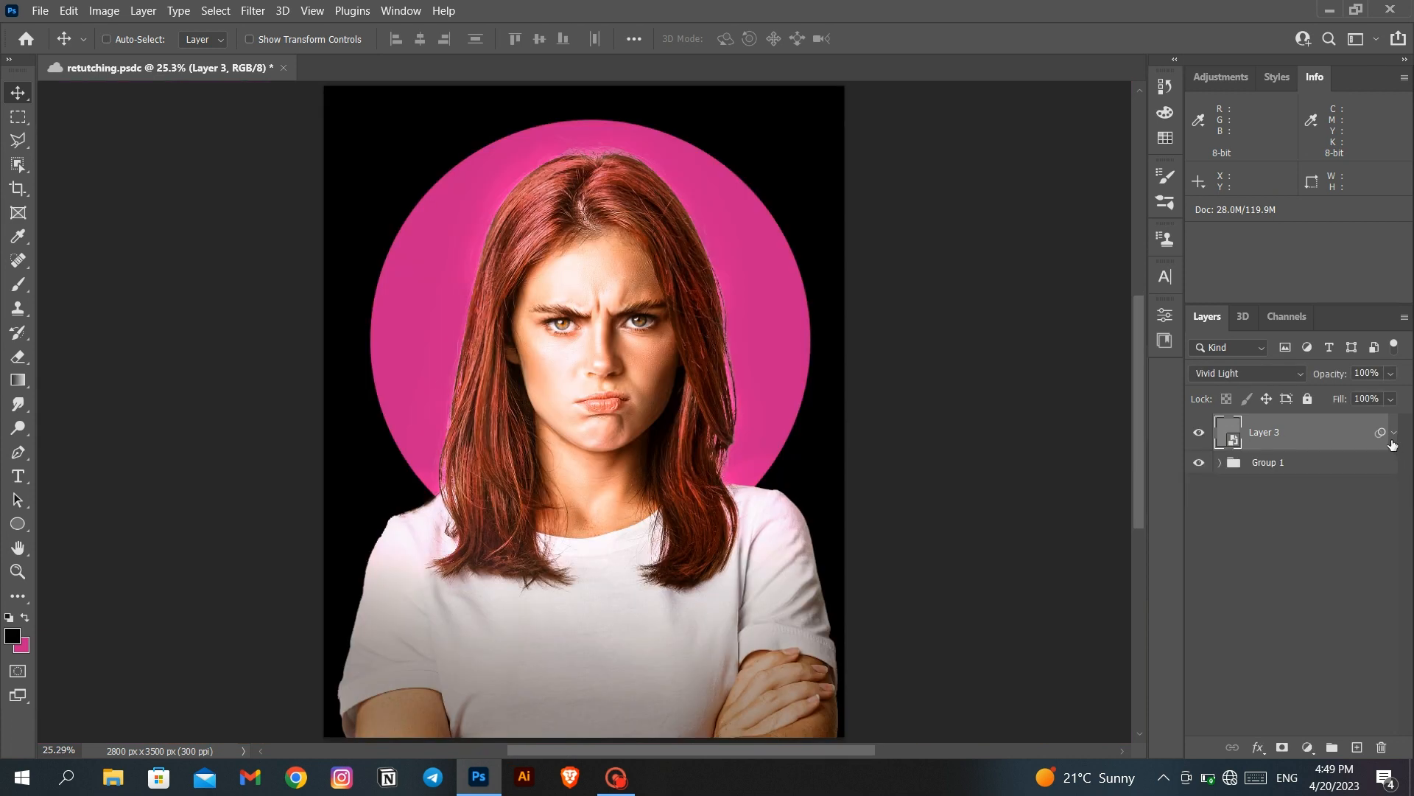